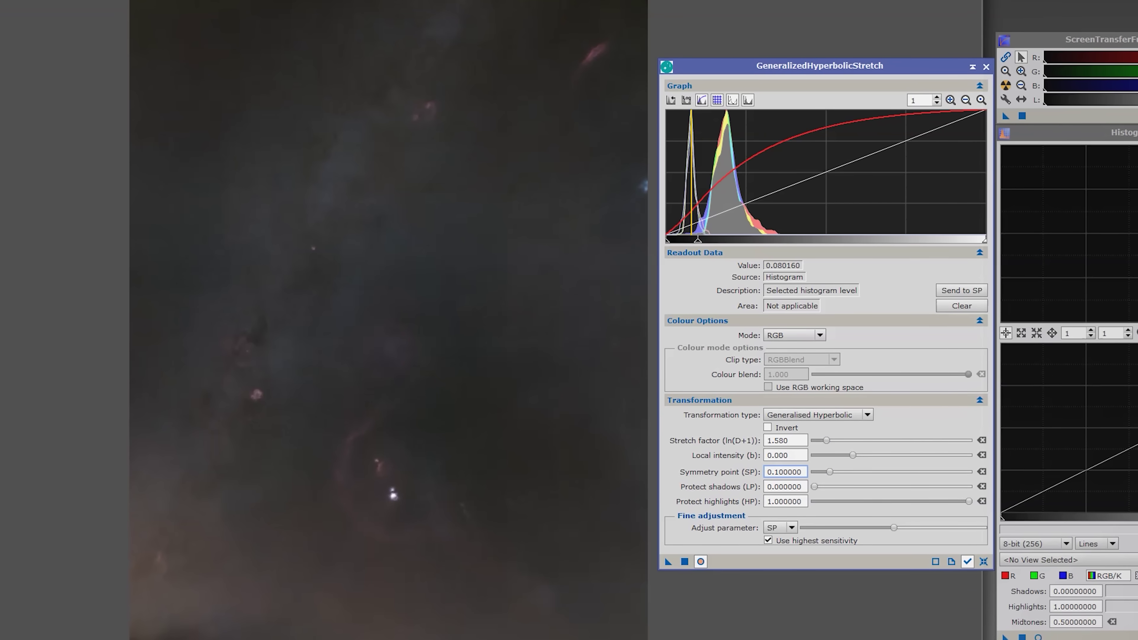
Step: Increase the stretch factor of the Generalised Hyperbolic transformation for the starless nebula image
{"action": "left_click_drag", "start_coordinate": [826, 441], "coordinate": [831, 440]}
{"action": "left_click_drag", "start_coordinate": [835, 479], "coordinate": [837, 446]}
{"action": "left_click_drag", "start_coordinate": [837, 447], "coordinate": [838, 447]}
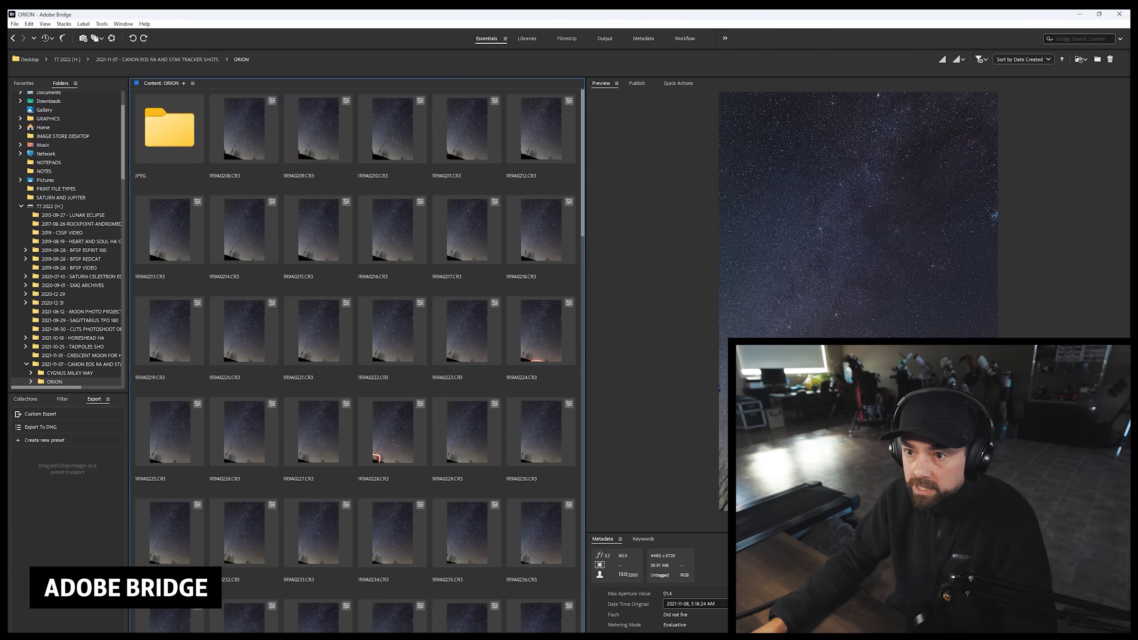
Step: Switch to Adobe Bridge and review the raw frames in the ORION folder, previewing individual shots from across the sequence
{"action": "left_click", "coordinate": [318, 129]}
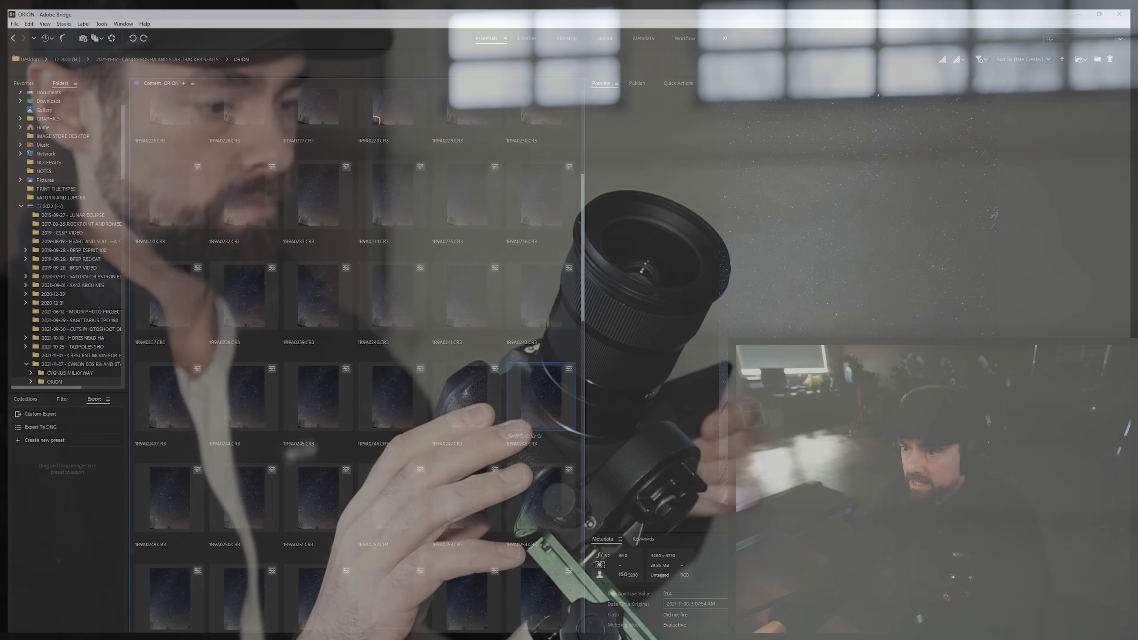
{"action": "scroll", "coordinate": [355, 354], "scroll_direction": "down", "scroll_amount": 8}
{"action": "left_click", "coordinate": [467, 347]}
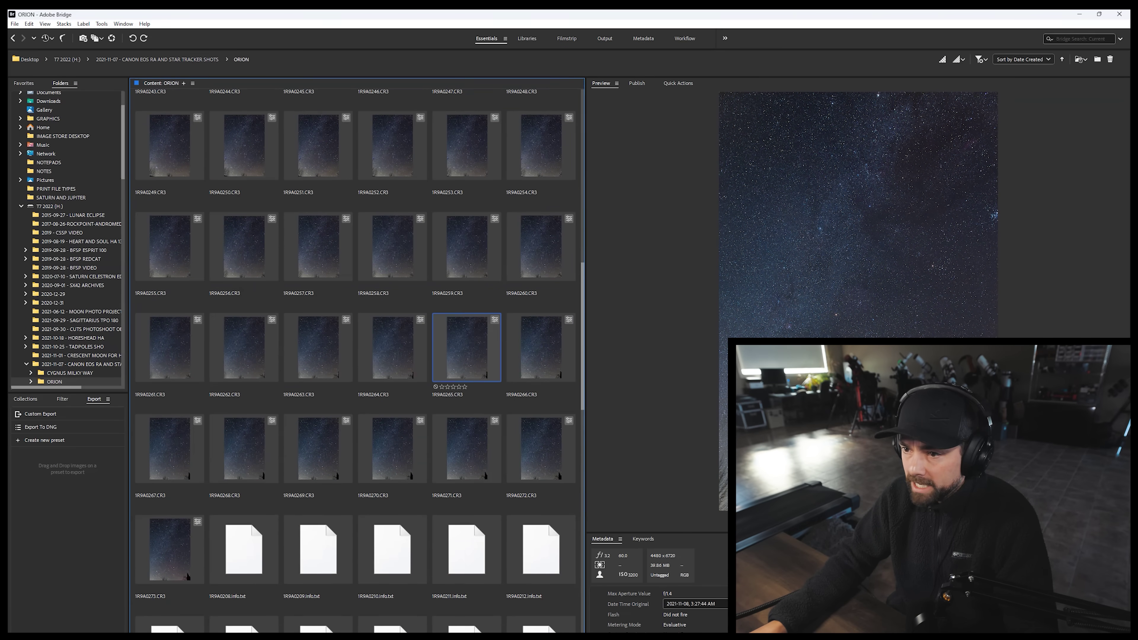
{"action": "scroll", "coordinate": [357, 358], "scroll_direction": "up", "scroll_amount": 15}
{"action": "left_click", "coordinate": [318, 128]}
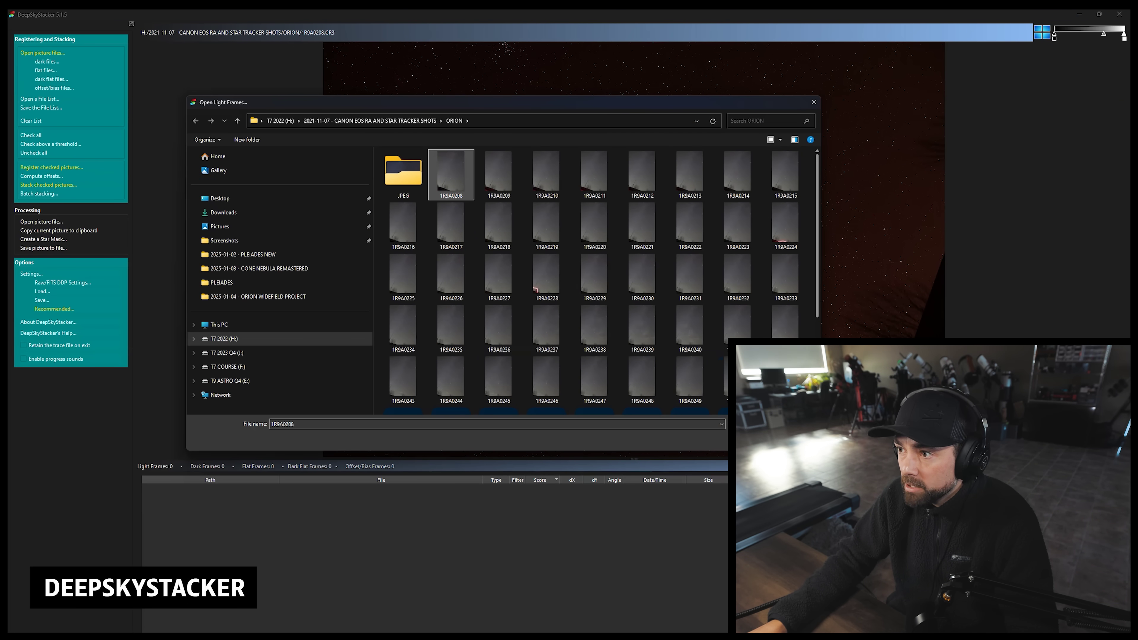
Step: Load all raw frames 1R9A0208 to 1R9A0273 from the ORION folder as light frames in DeepSkyStacker
{"action": "scroll", "coordinate": [596, 278], "scroll_direction": "down", "scroll_amount": 3}
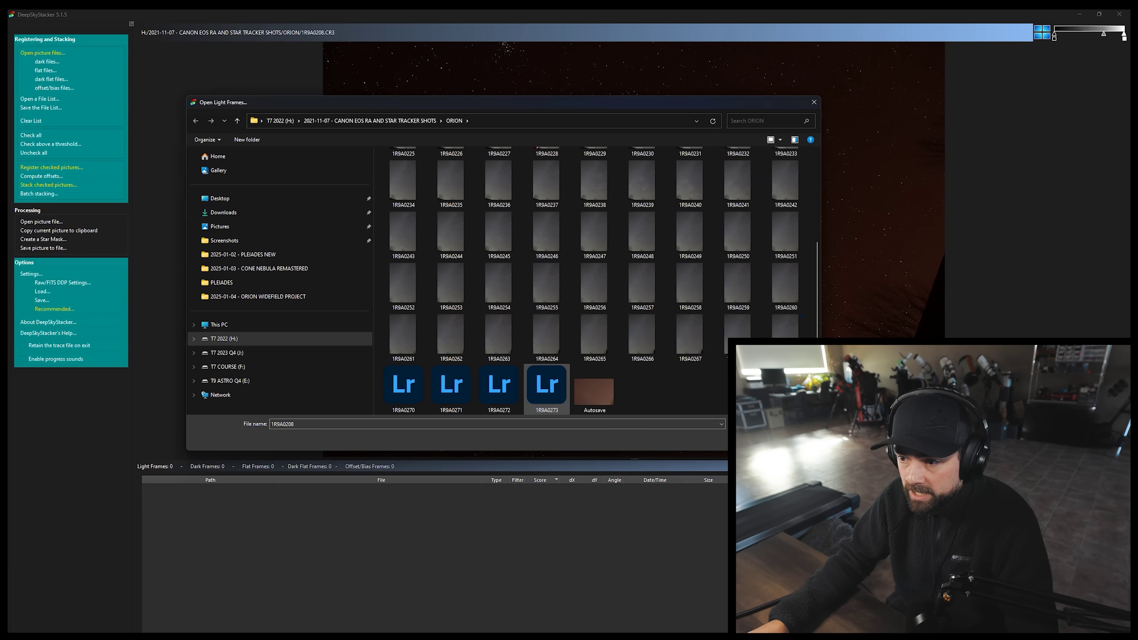
{"action": "key", "text": "ctrl+a"}
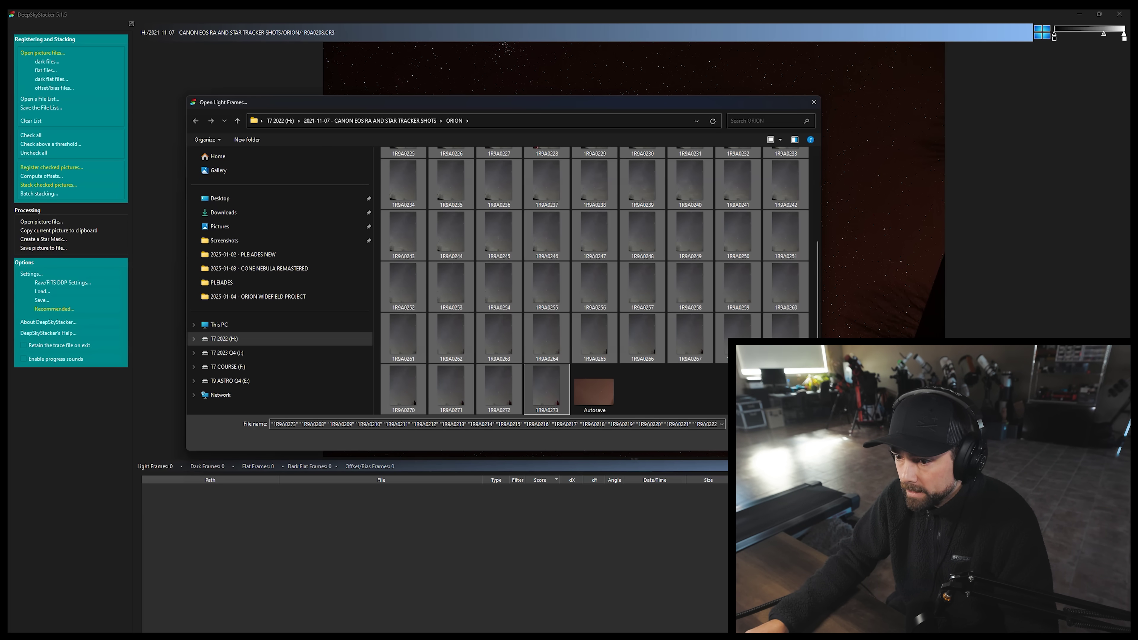
{"action": "key", "text": "Return"}
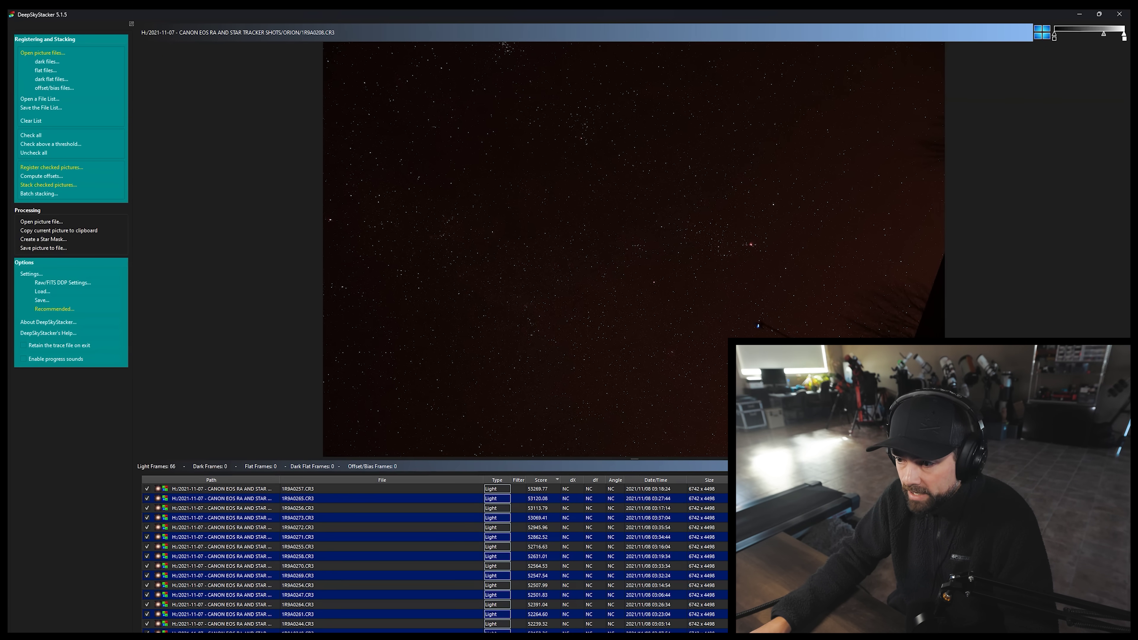
Step: Enlarge the light frame list and examine the frame scores, previewing low-scoring frames such as 1R9A0239 and 1R9A0228
{"action": "left_click_drag", "start_coordinate": [634, 459], "coordinate": [635, 449]}
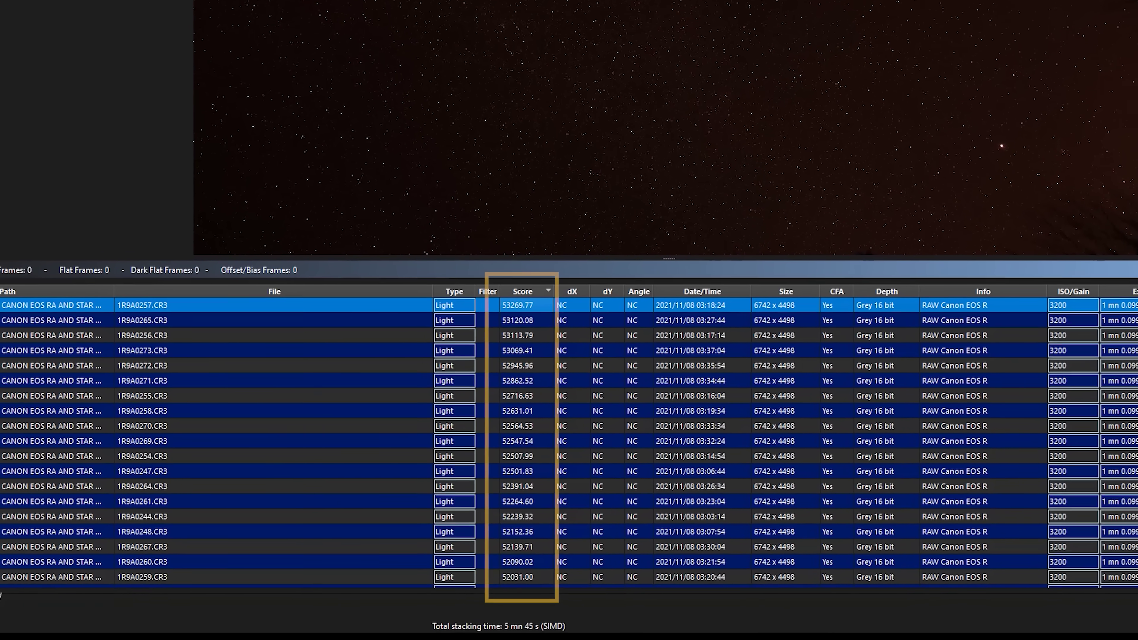
{"action": "scroll", "coordinate": [569, 441], "scroll_direction": "down", "scroll_amount": 15}
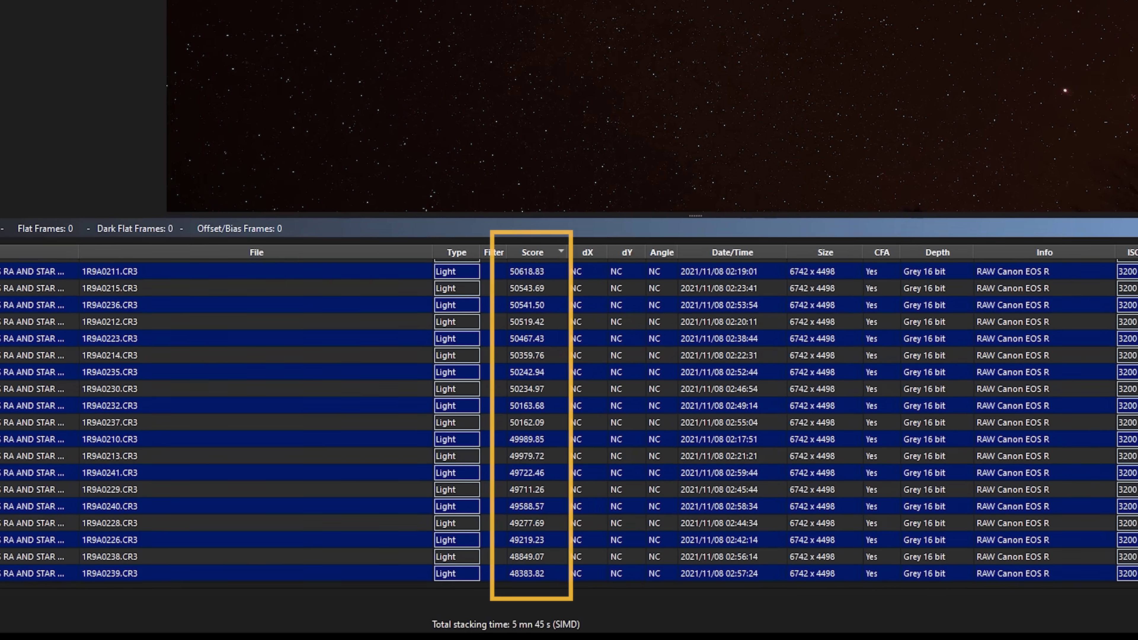
{"action": "left_click", "coordinate": [447, 573]}
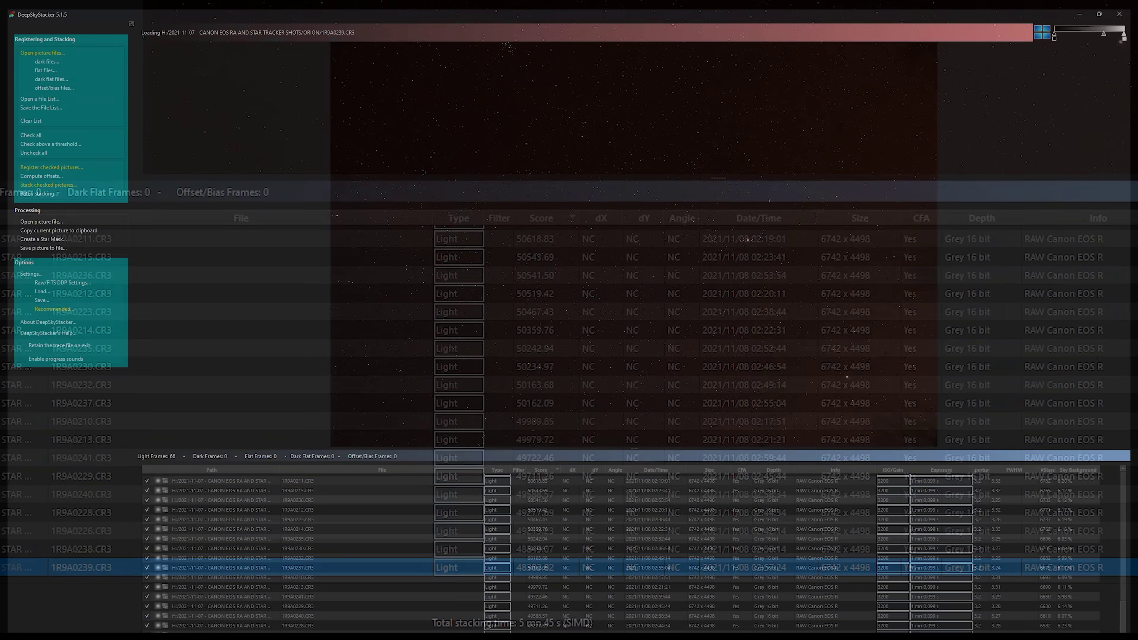
{"action": "key", "text": "Up"}
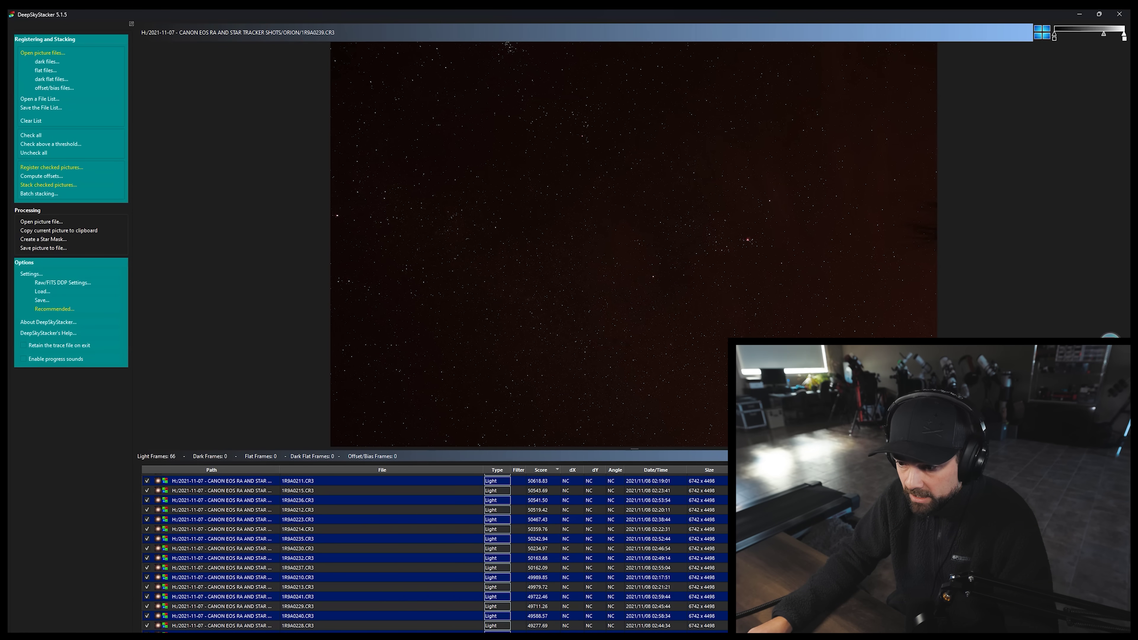
{"action": "key", "text": "Up"}
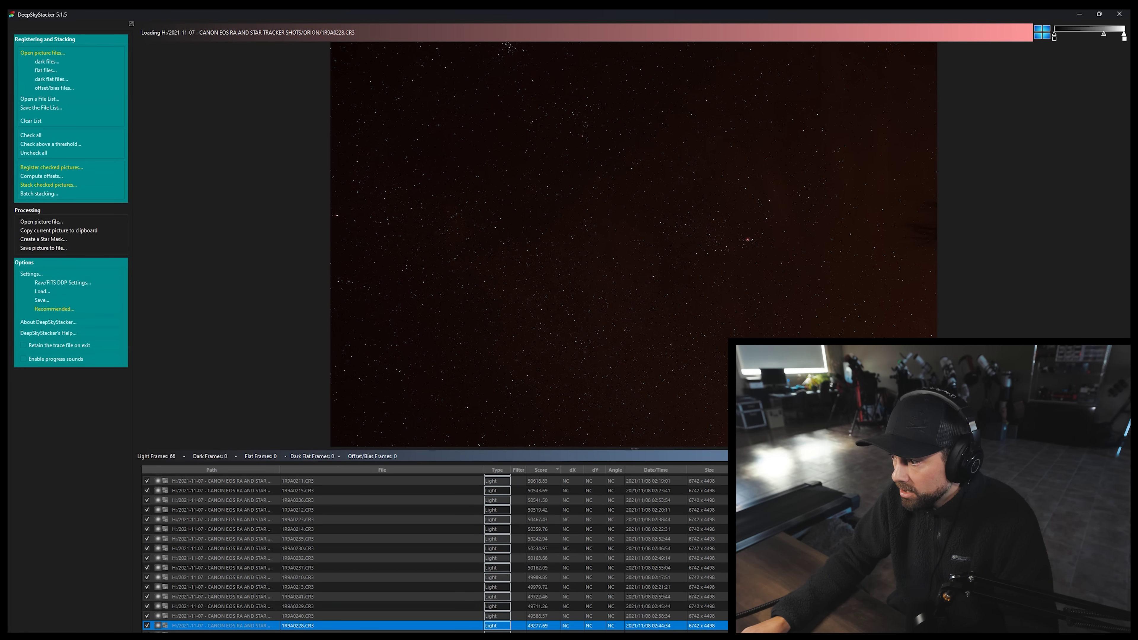
{"action": "scroll", "coordinate": [435, 553], "scroll_direction": "up", "scroll_amount": 9}
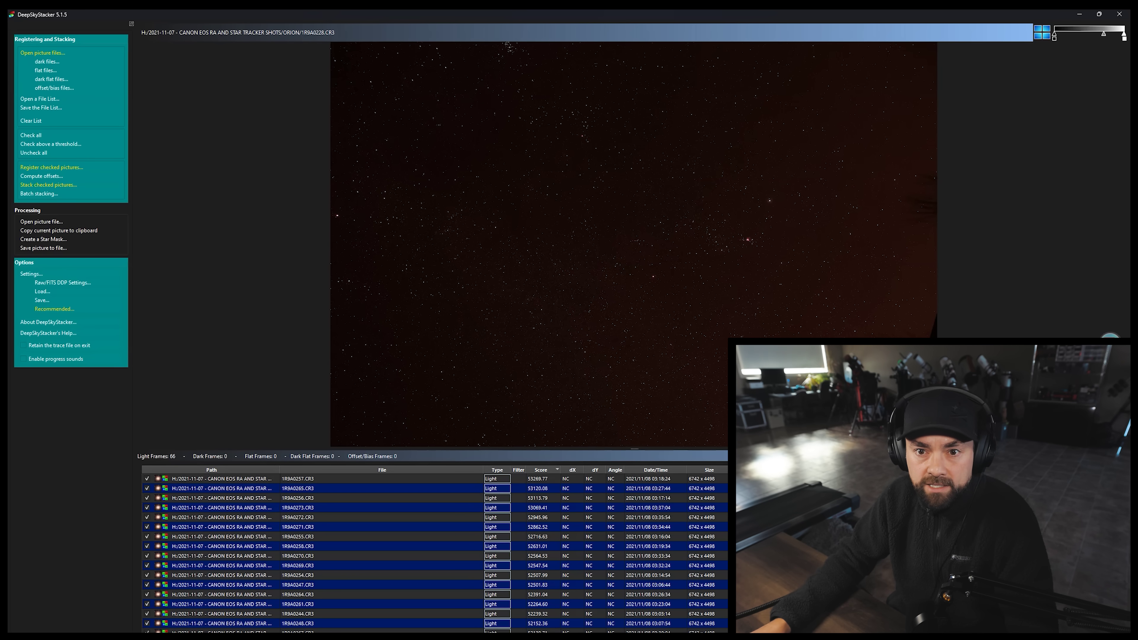
Step: Review the Stacking Steps summary and start stacking the checked light frames
{"action": "left_click_drag", "start_coordinate": [564, 256], "coordinate": [556, 217]}
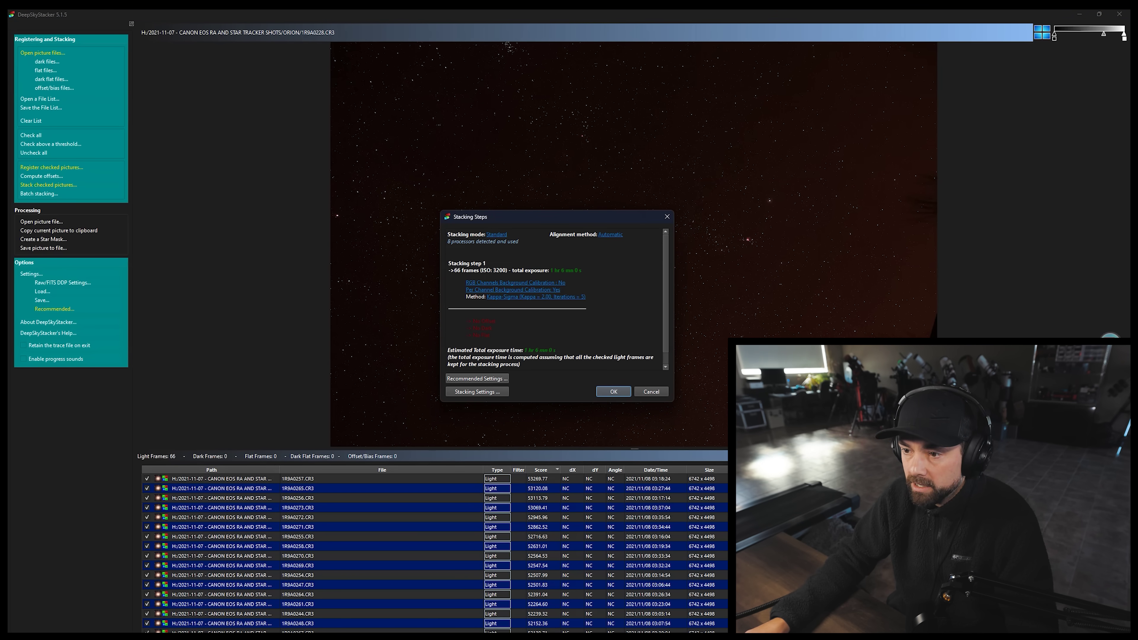
{"action": "scroll", "coordinate": [557, 299], "scroll_direction": "down", "scroll_amount": 1}
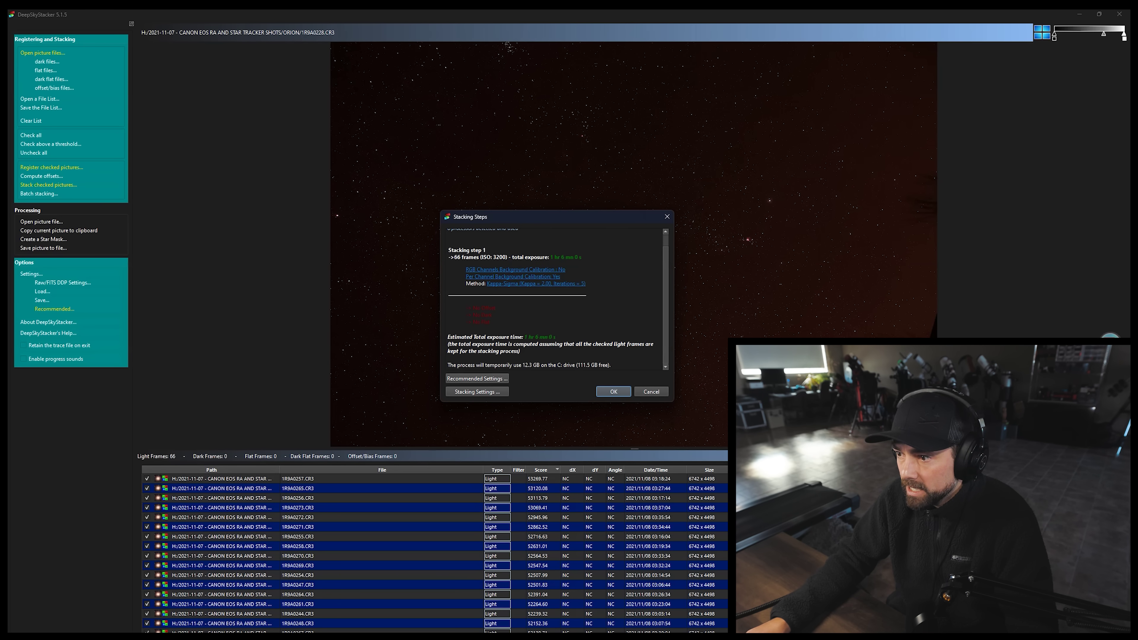
{"action": "key", "text": "Return"}
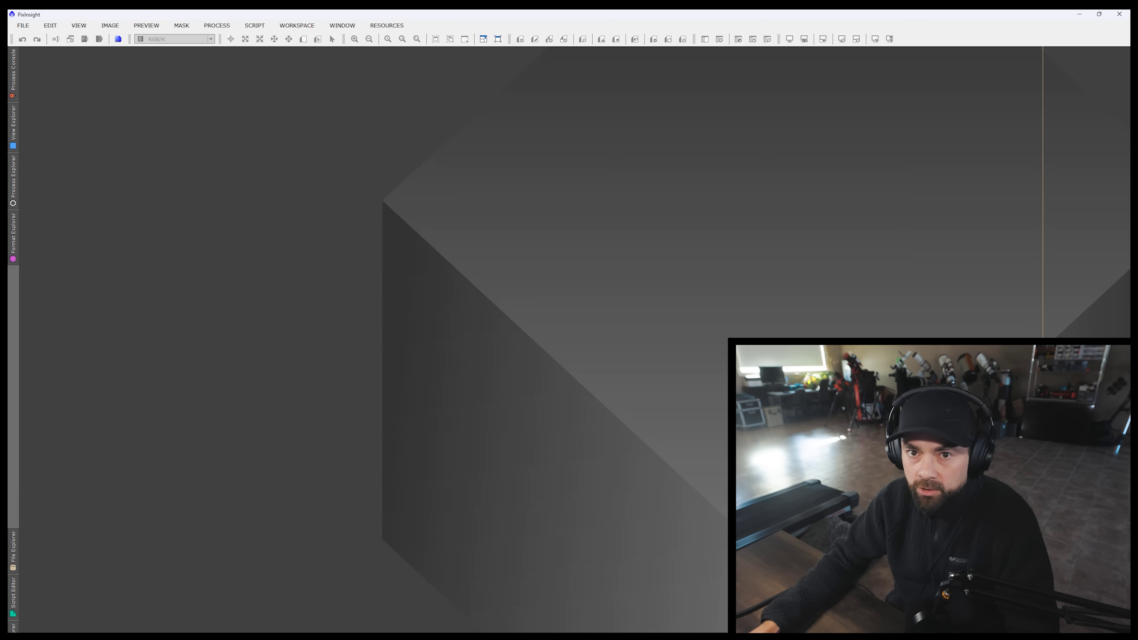
Step: Switch to PixInsight, open the stacked image Autosave001.tif from the ORION folder, and move its window into the workspace
{"action": "left_click", "coordinate": [23, 26]}
{"action": "left_click", "coordinate": [40, 40]}
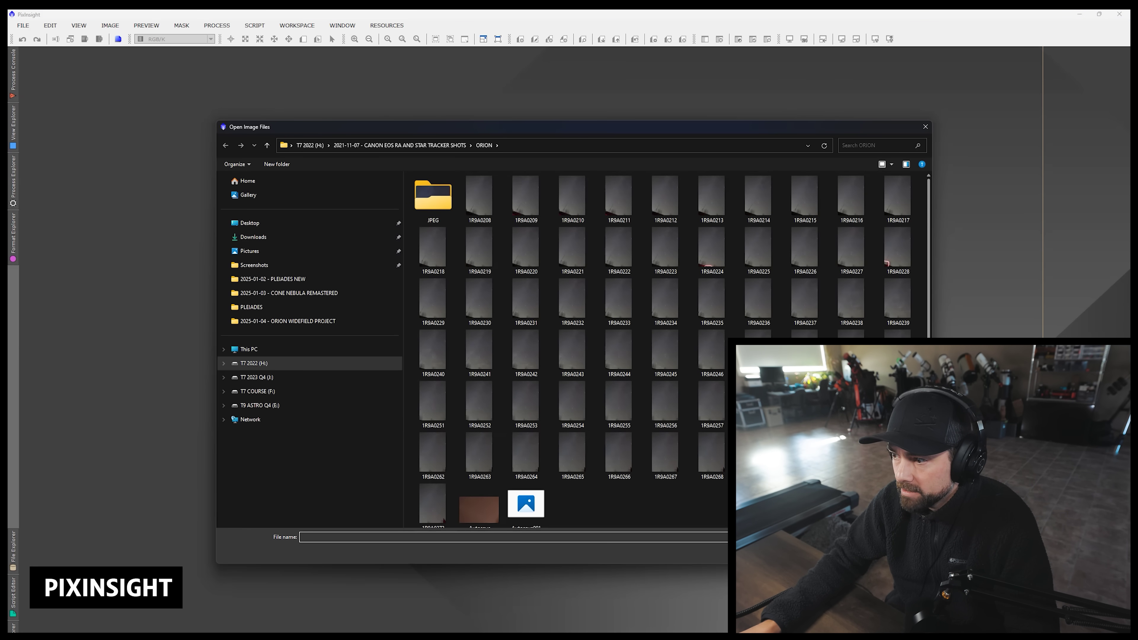
{"action": "scroll", "coordinate": [618, 404], "scroll_direction": "down", "scroll_amount": 1}
{"action": "double_click", "coordinate": [526, 503]}
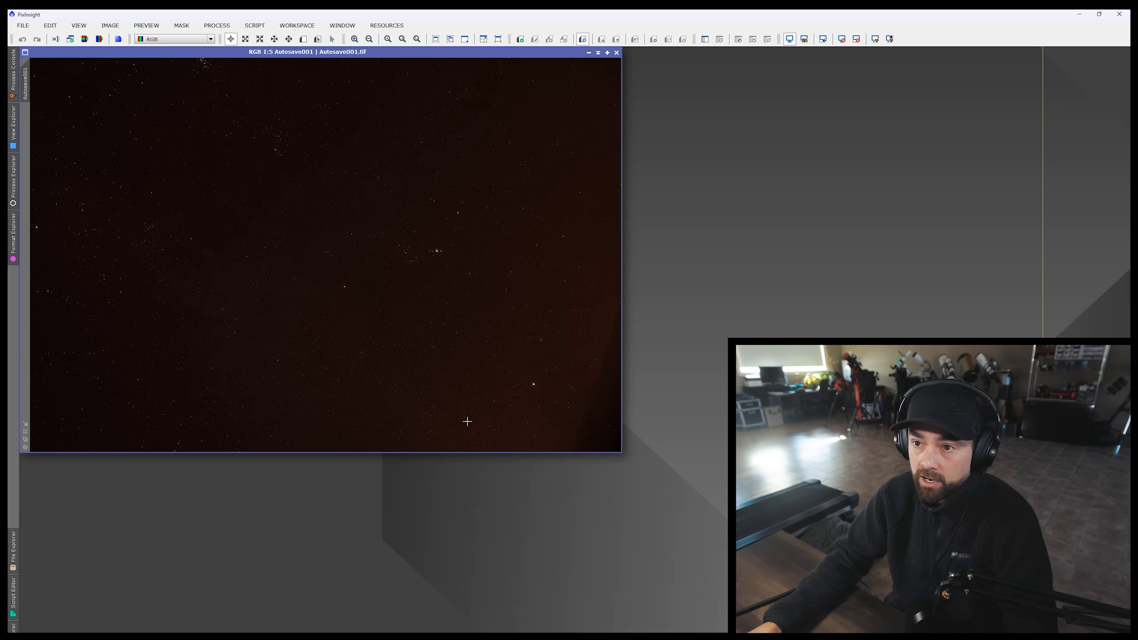
{"action": "left_click_drag", "start_coordinate": [464, 53], "coordinate": [537, 95]}
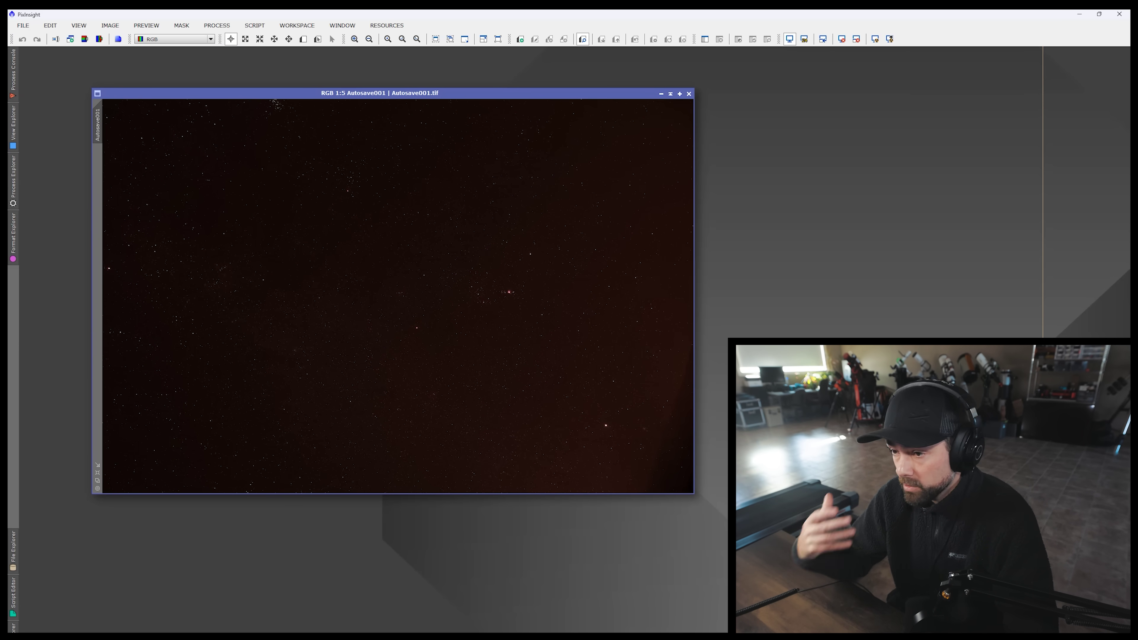
{"action": "left_click_drag", "start_coordinate": [537, 93], "coordinate": [553, 100]}
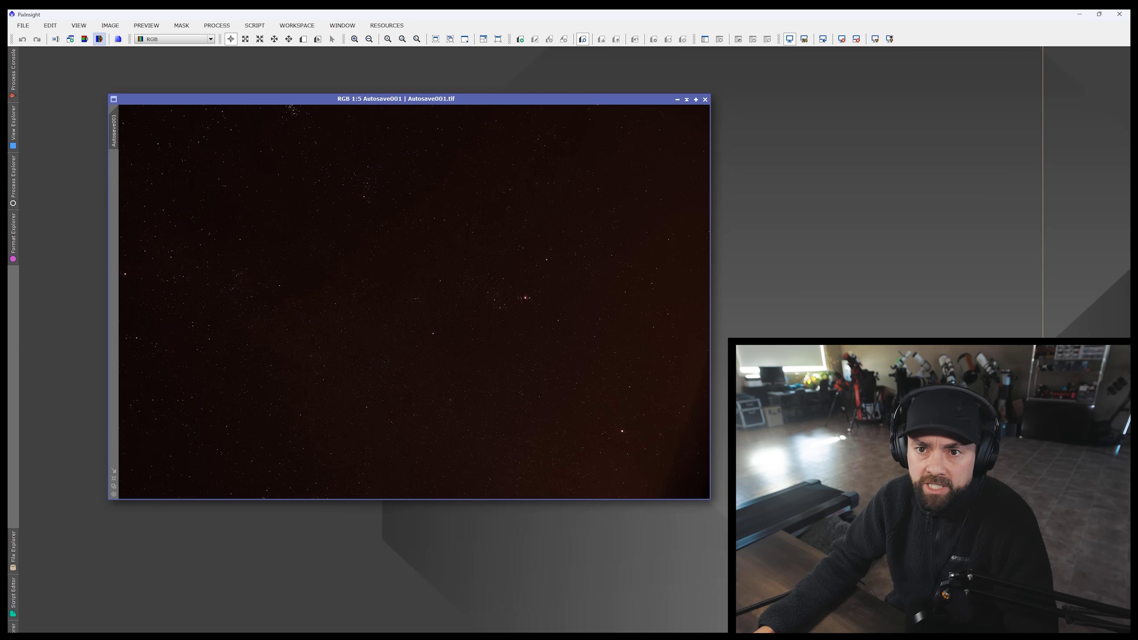
Step: Rotate the stacked image 90° clockwise into portrait orientation
{"action": "left_click", "coordinate": [109, 25]}
{"action": "mouse_move", "coordinate": [134, 134]}
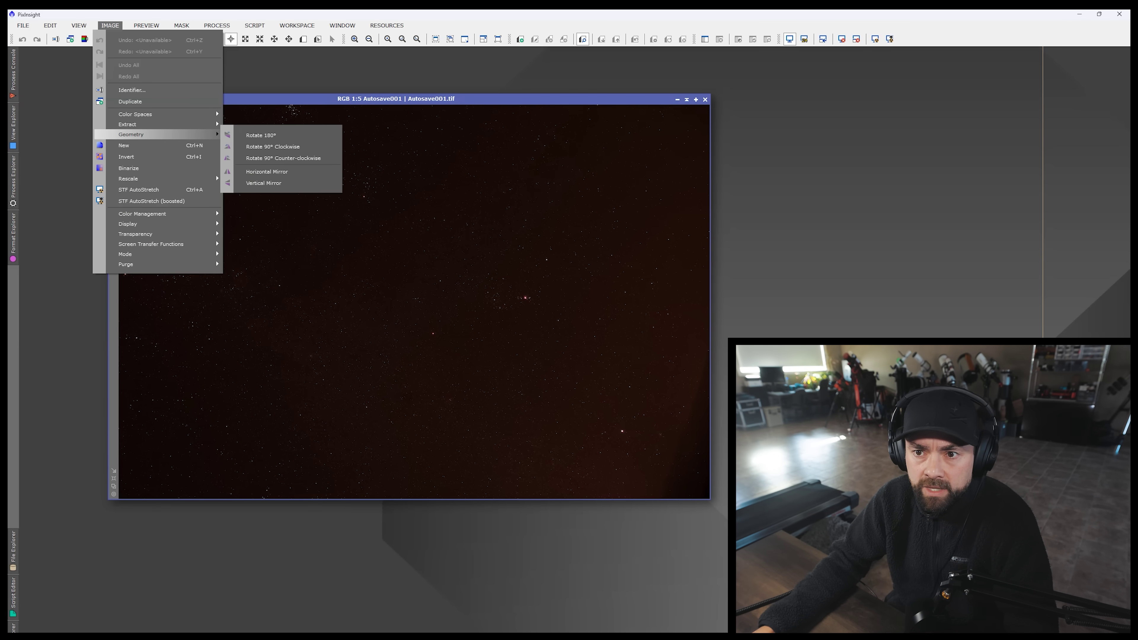
{"action": "left_click", "coordinate": [272, 147]}
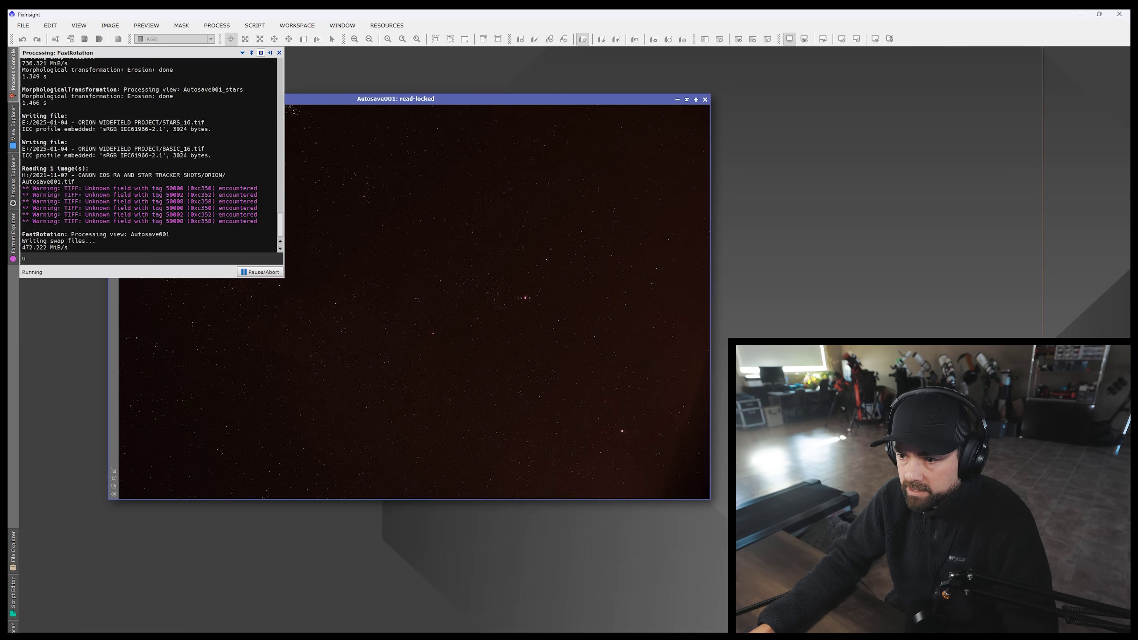
{"action": "scroll", "coordinate": [570, 293], "scroll_direction": "down", "scroll_amount": 5}
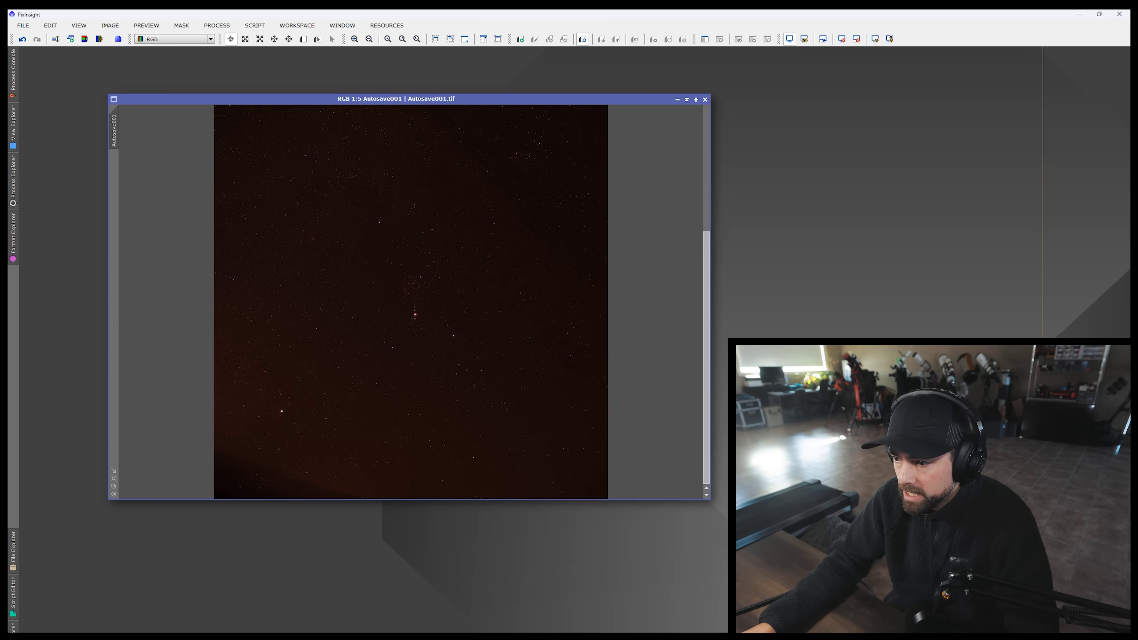
Step: Enlarge and reposition the image window so the whole portrait image fits inside it
{"action": "left_click_drag", "start_coordinate": [710, 499], "coordinate": [874, 639]}
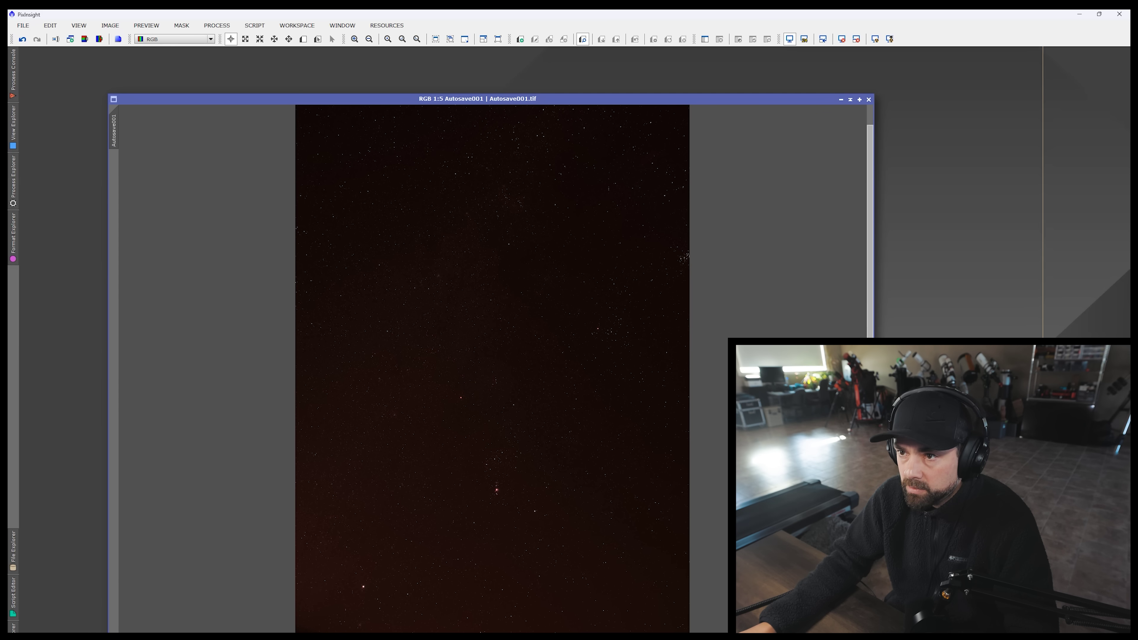
{"action": "left_click_drag", "start_coordinate": [537, 102], "coordinate": [502, 65]}
{"action": "scroll", "coordinate": [525, 380], "scroll_direction": "down", "scroll_amount": 2}
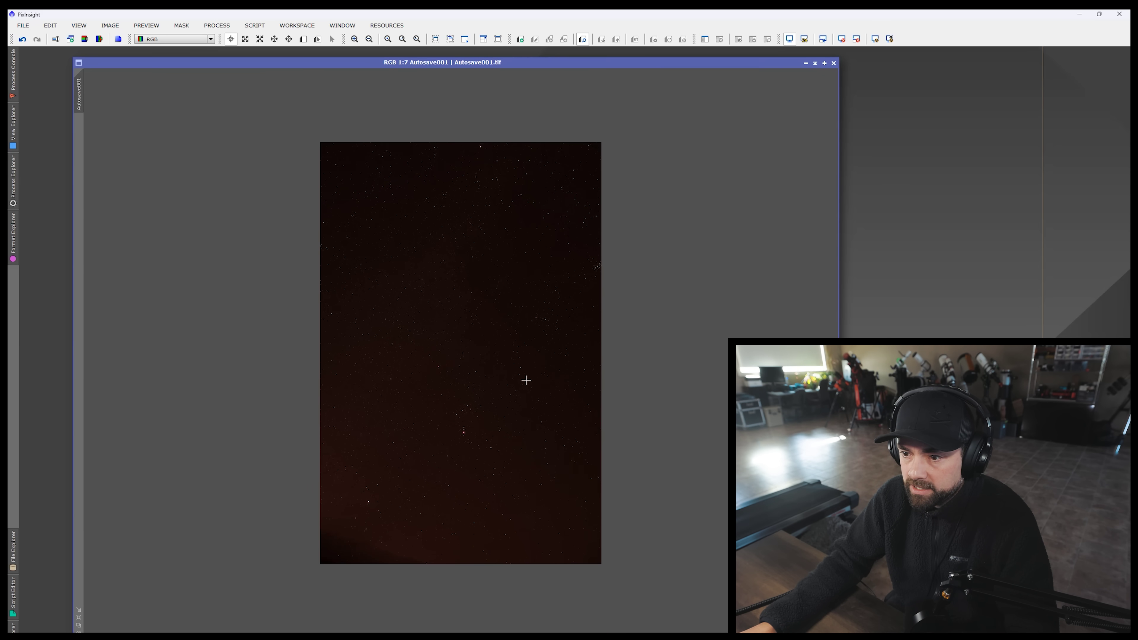
{"action": "scroll", "coordinate": [527, 376], "scroll_direction": "up", "scroll_amount": 1}
Step: Open the ScreenTransferFunction and HistogramTransformation processes beside the image and apply an auto stretch to the image's screen display
{"action": "left_click", "coordinate": [217, 25]}
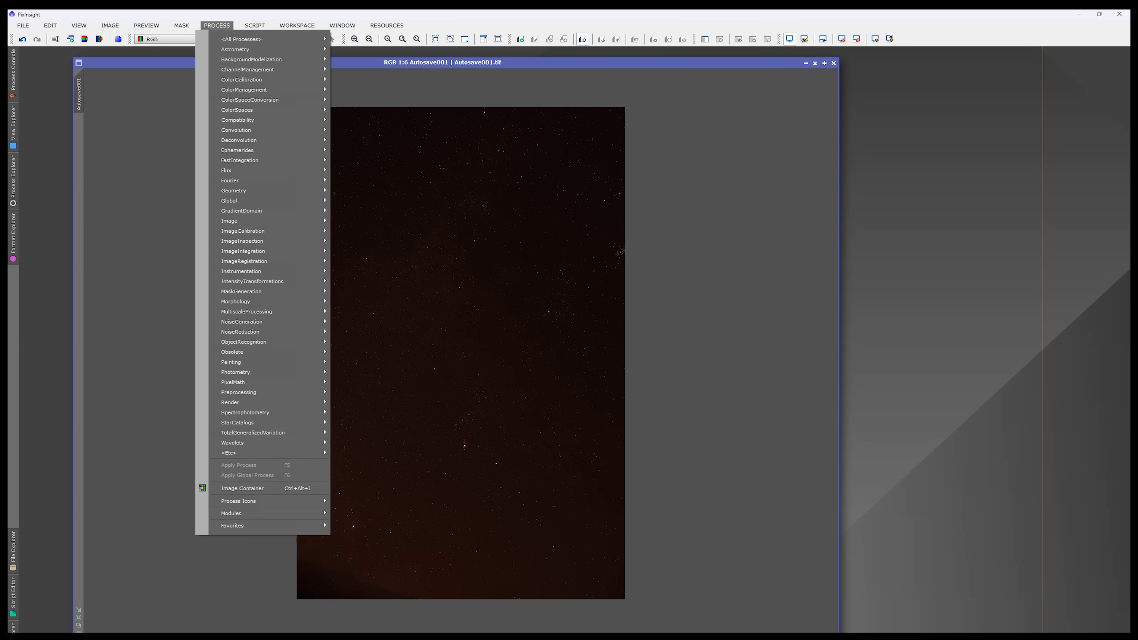
{"action": "mouse_move", "coordinate": [241, 39]}
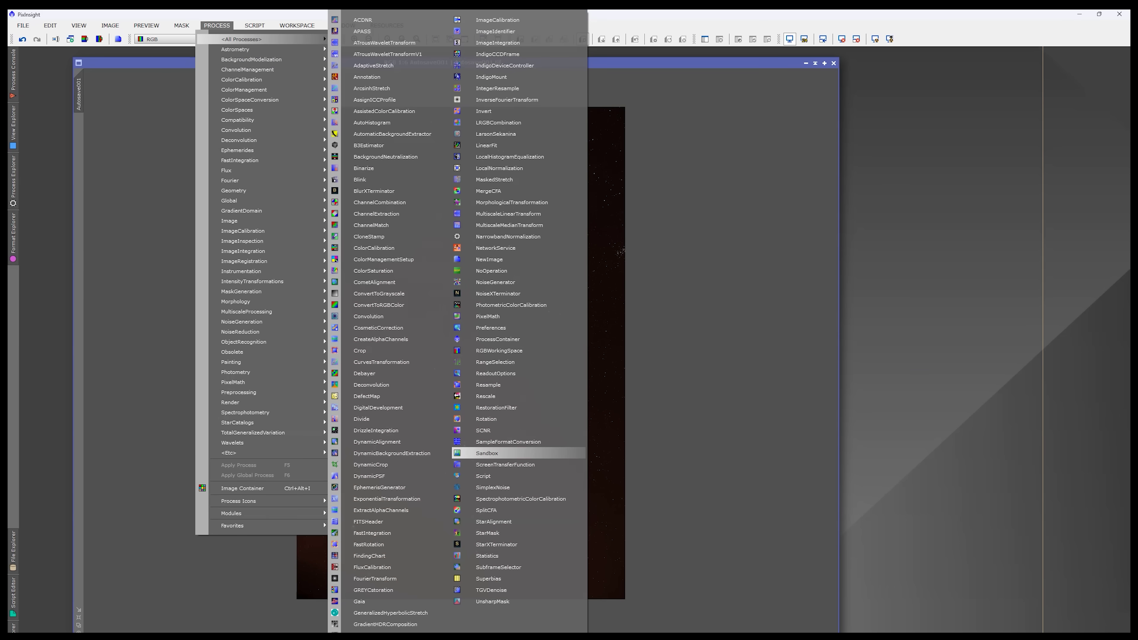
{"action": "left_click", "coordinate": [505, 464]}
{"action": "left_click", "coordinate": [217, 25]}
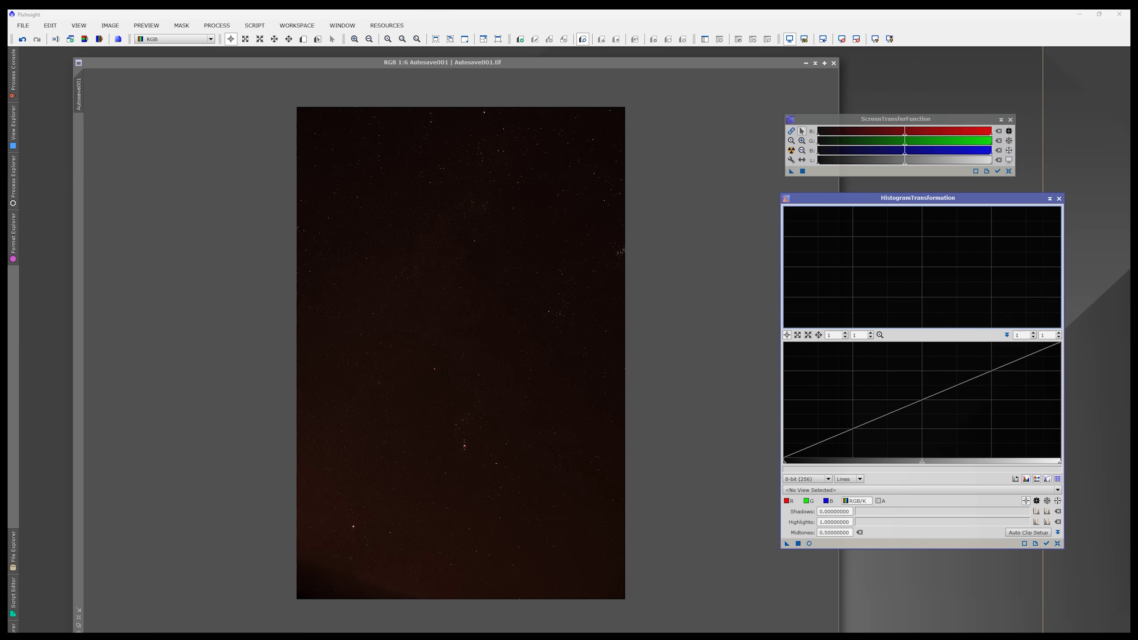
{"action": "left_click_drag", "start_coordinate": [877, 119], "coordinate": [873, 134]}
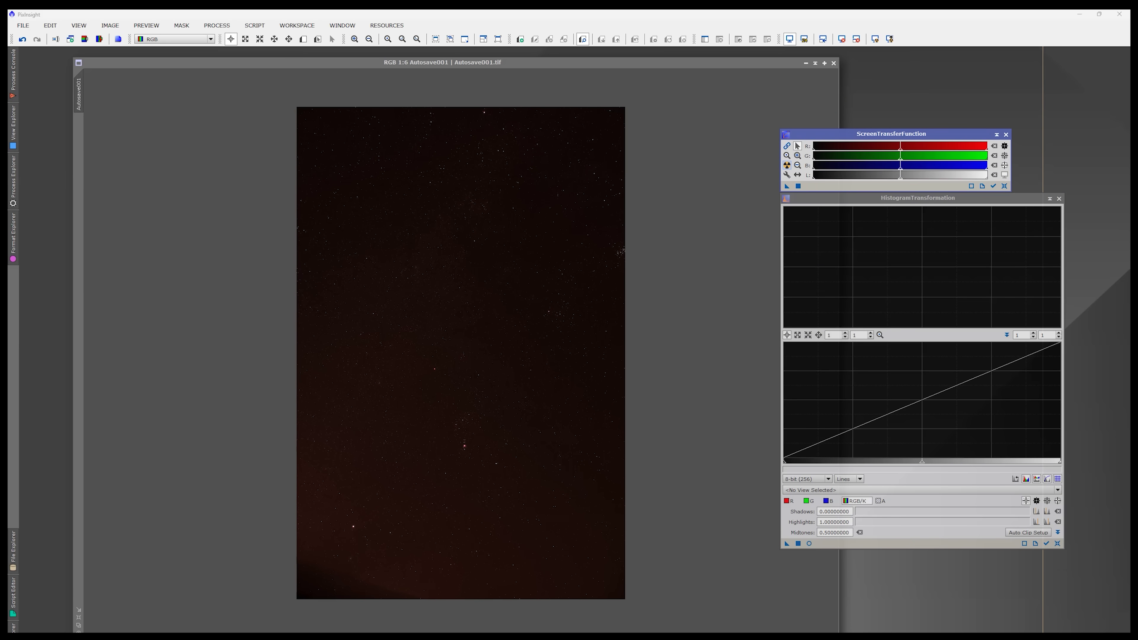
{"action": "left_click", "coordinate": [786, 166]}
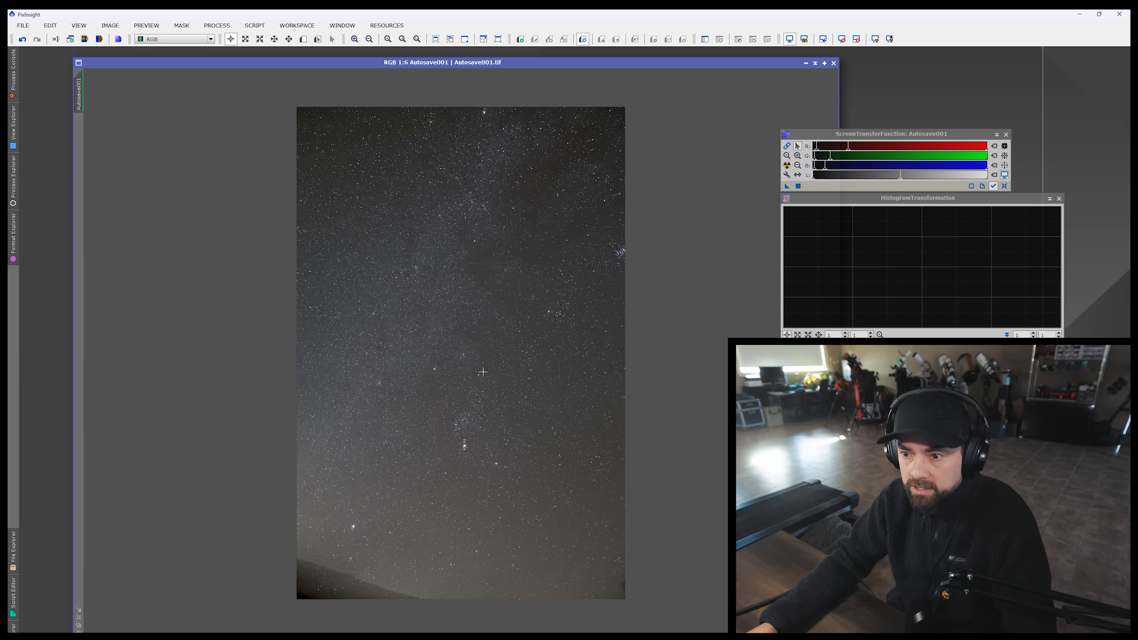
Step: Examine the auto-stretched image around Orion's Belt and the Orion Nebula at 1:1, and check the horizon and overall frame
{"action": "scroll", "coordinate": [498, 387], "scroll_direction": "up", "scroll_amount": 5}
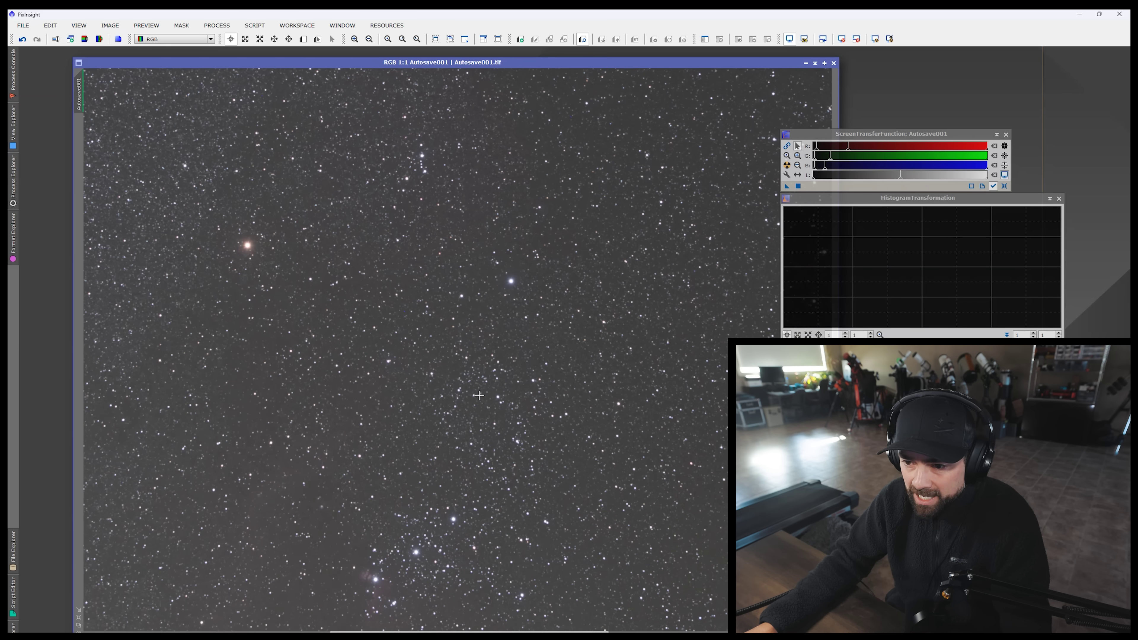
{"action": "key", "text": "space"}
{"action": "left_click_drag", "start_coordinate": [387, 407], "coordinate": [490, 168]}
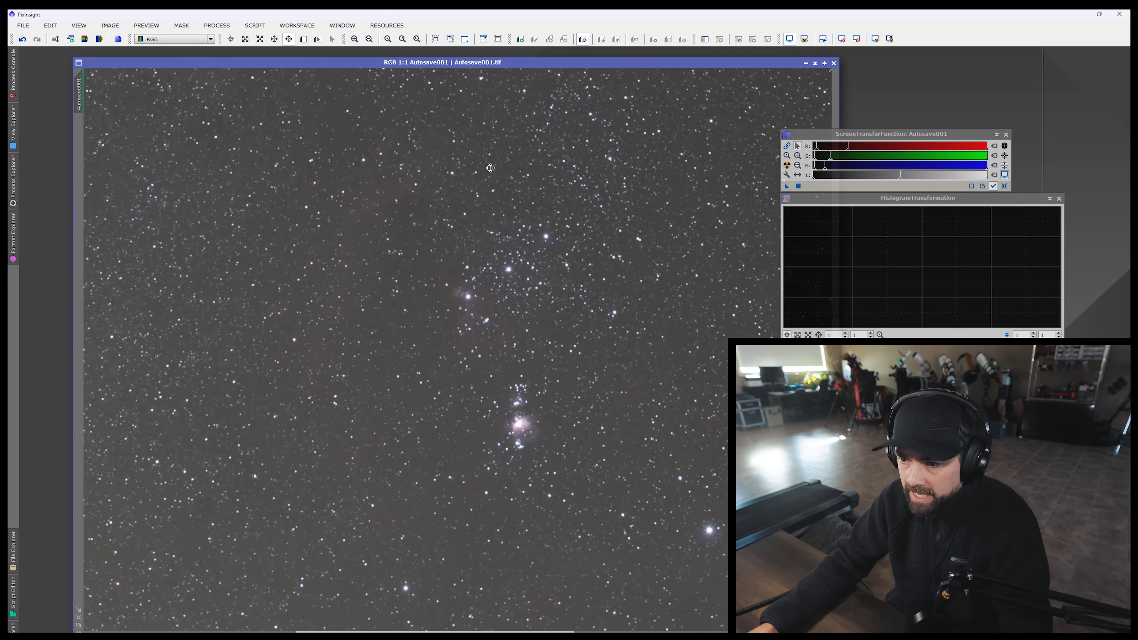
{"action": "left_click_drag", "start_coordinate": [532, 324], "coordinate": [548, 283]}
{"action": "scroll", "coordinate": [550, 274], "scroll_direction": "down", "scroll_amount": 1}
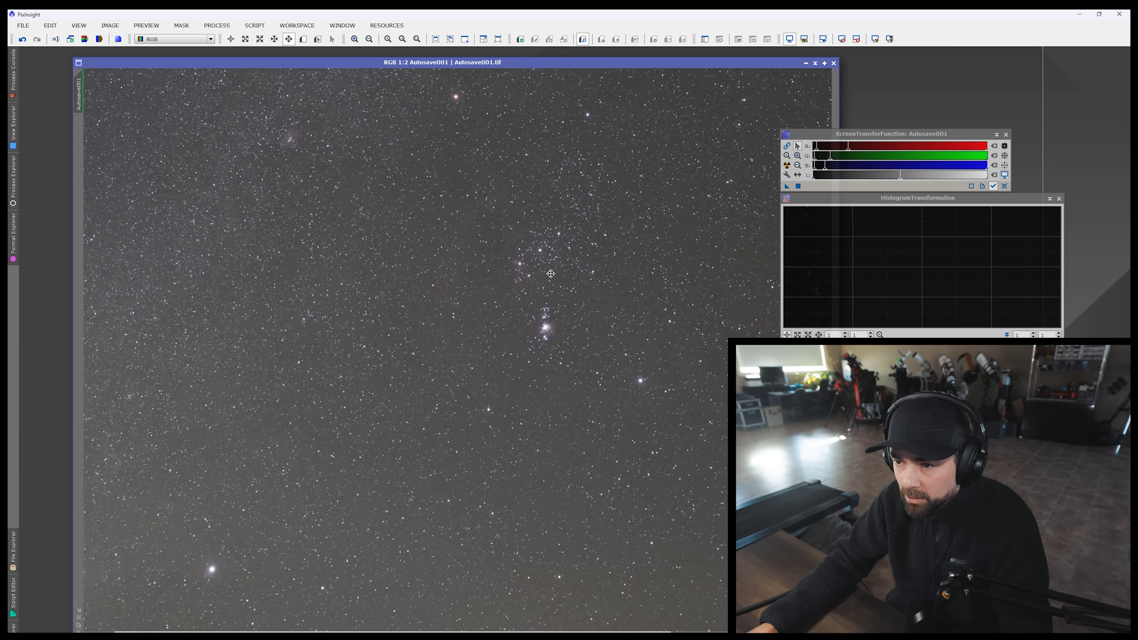
{"action": "scroll", "coordinate": [551, 273], "scroll_direction": "up", "scroll_amount": 1}
{"action": "scroll", "coordinate": [595, 303], "scroll_direction": "down", "scroll_amount": 4}
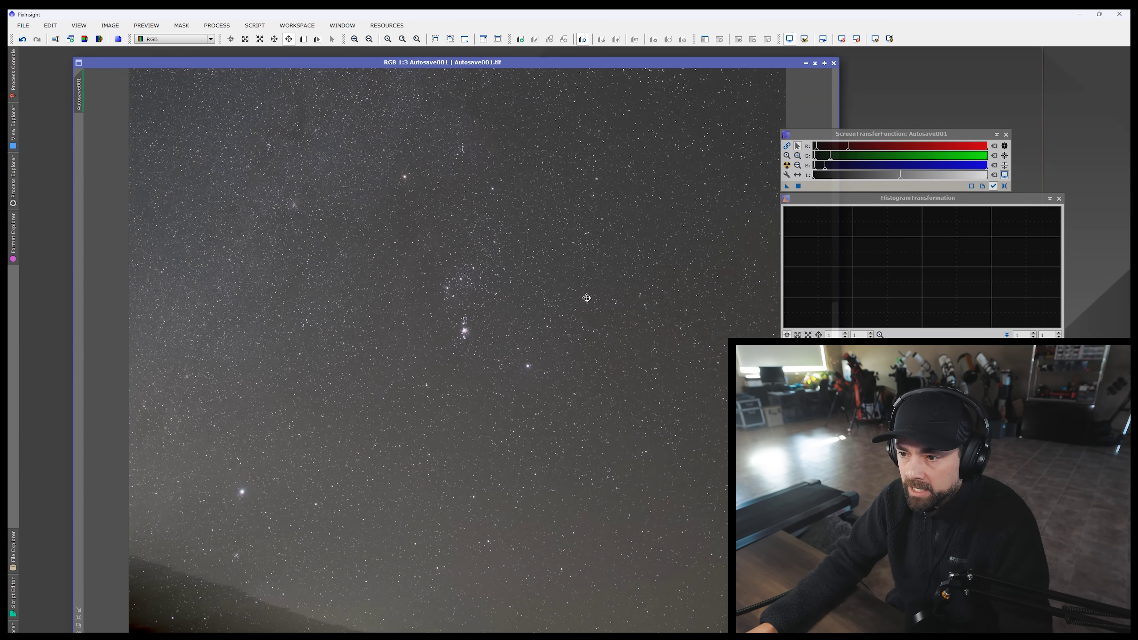
{"action": "scroll", "coordinate": [583, 295], "scroll_direction": "down", "scroll_amount": 1}
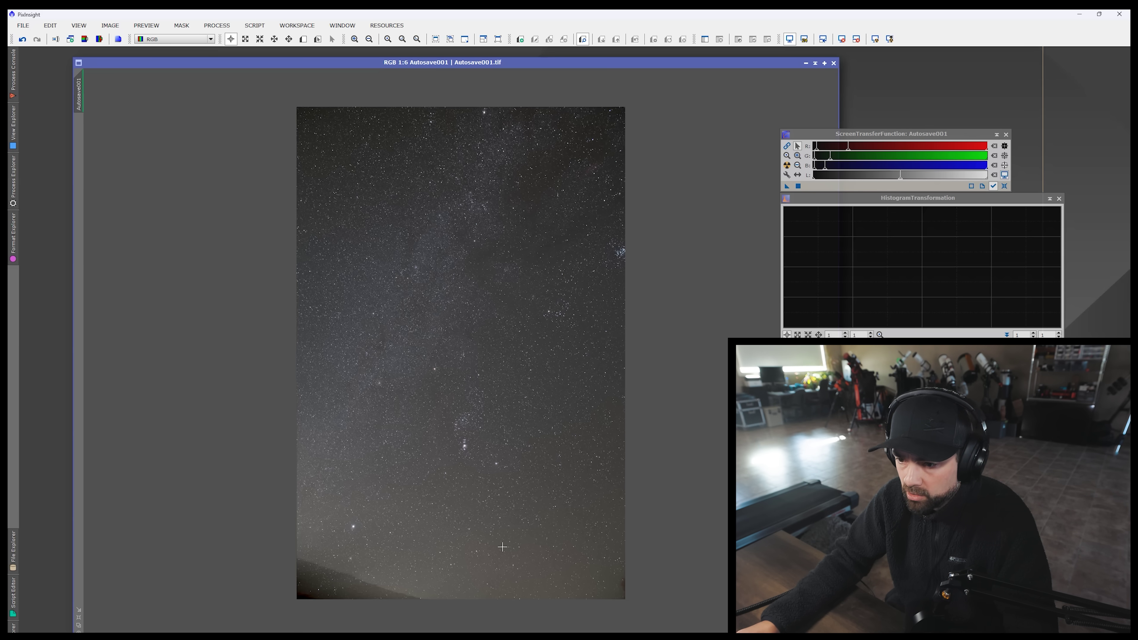
Step: Crop the image with DynamicCrop to about 4498 × 6174 pixels, keeping the full width and cutting off the dark horizon strip at the bottom
{"action": "left_click", "coordinate": [146, 25]}
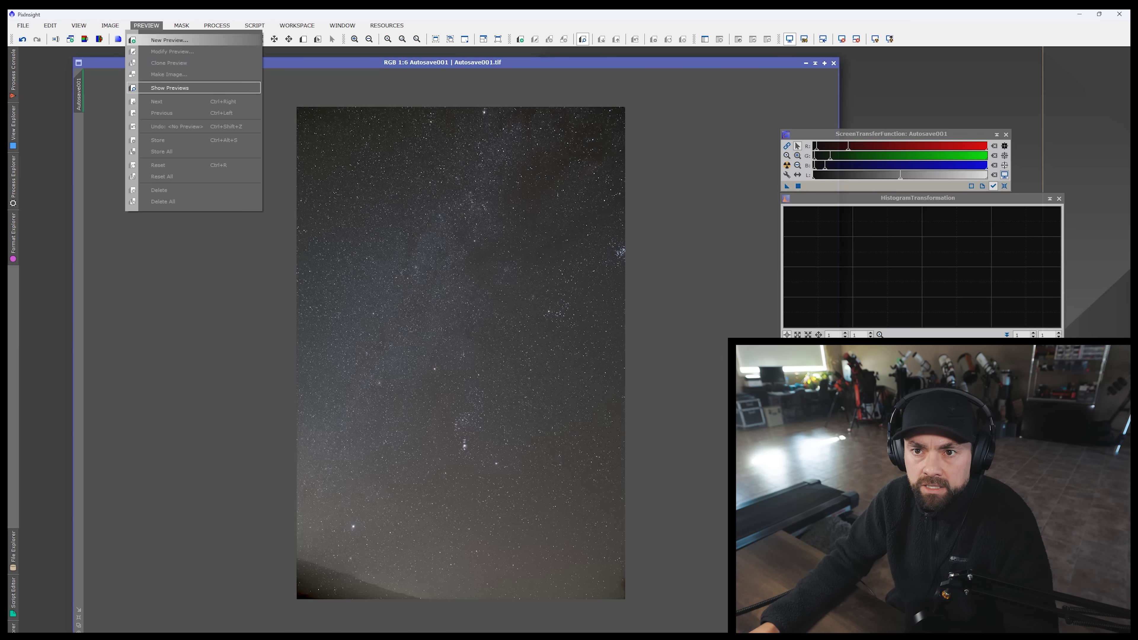
{"action": "mouse_move", "coordinate": [217, 25]}
{"action": "mouse_move", "coordinate": [277, 39]}
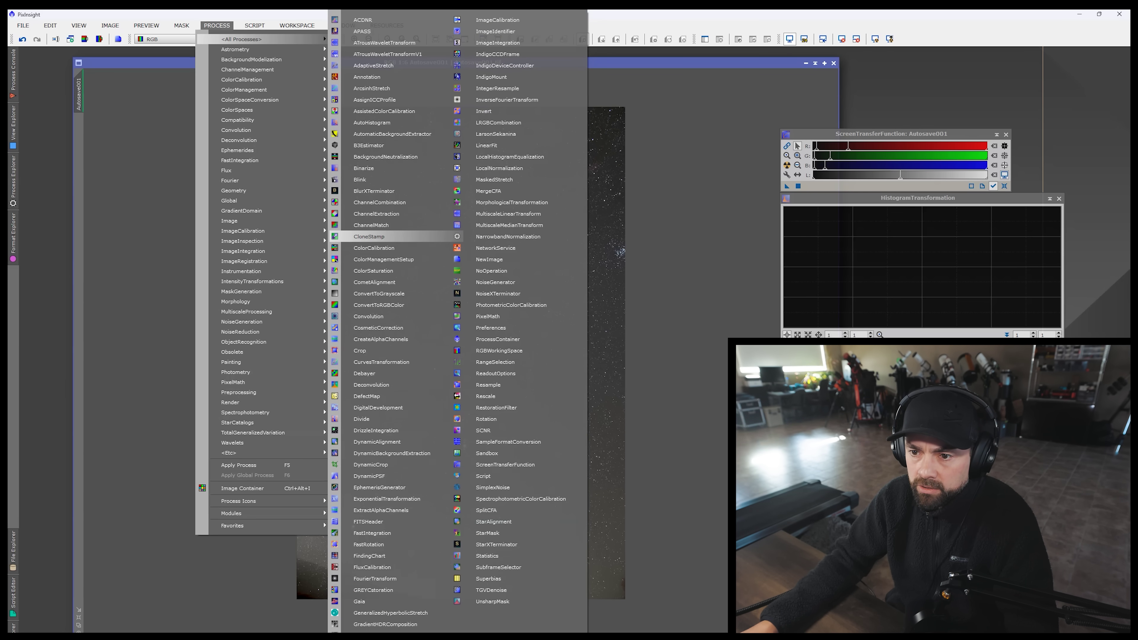
{"action": "left_click", "coordinate": [419, 464]}
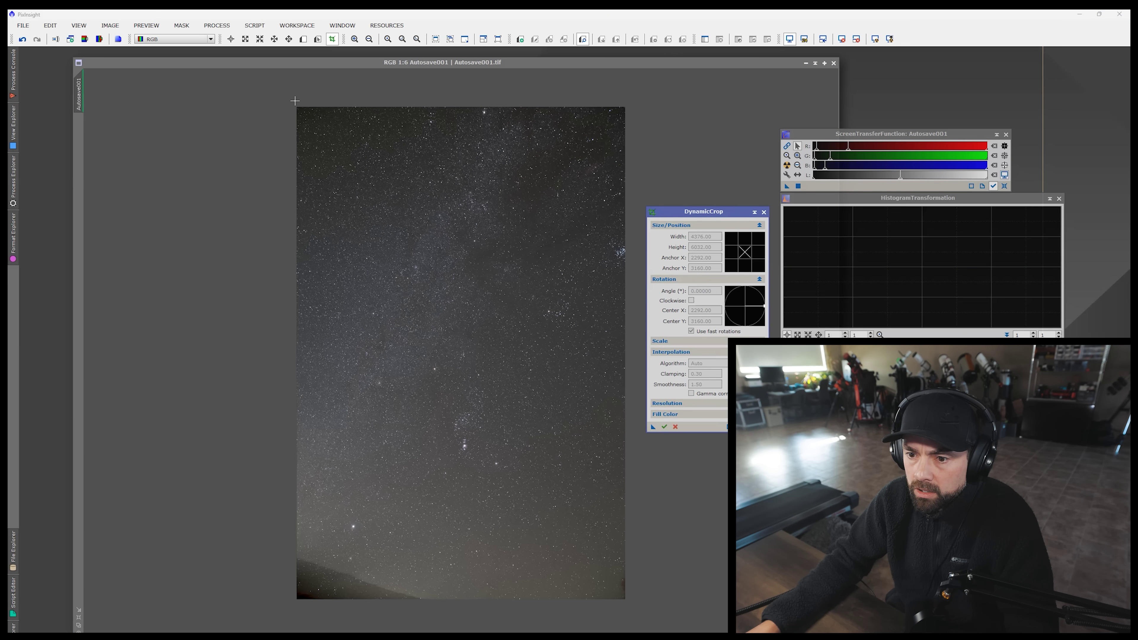
{"action": "left_click_drag", "start_coordinate": [295, 101], "coordinate": [644, 558]}
{"action": "key", "text": "Return"}
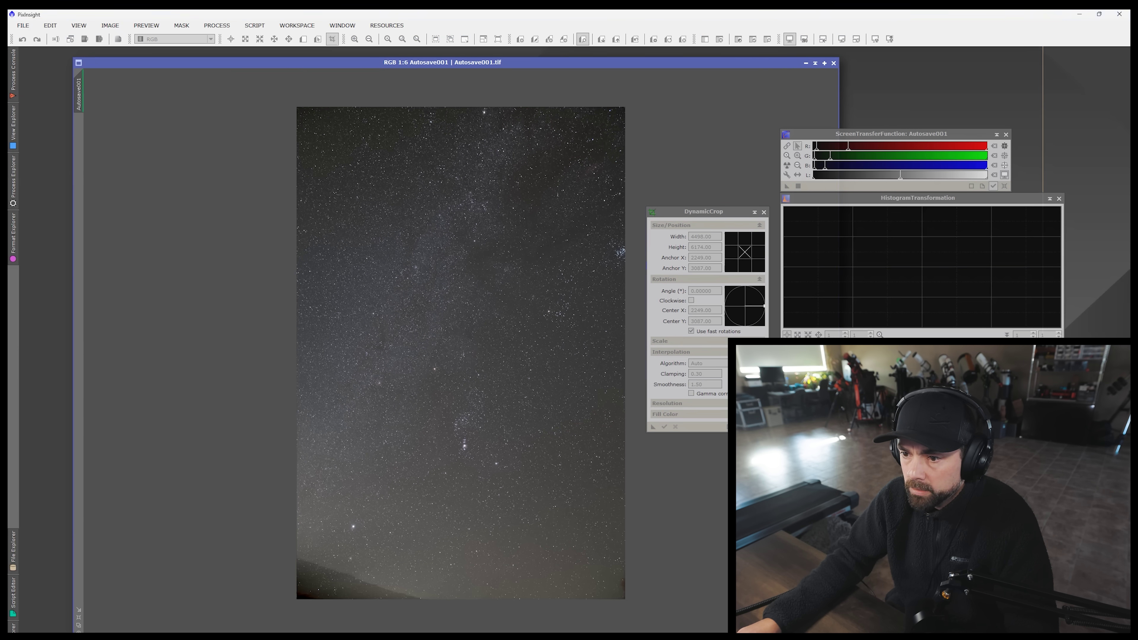
{"action": "left_click", "coordinate": [764, 212]}
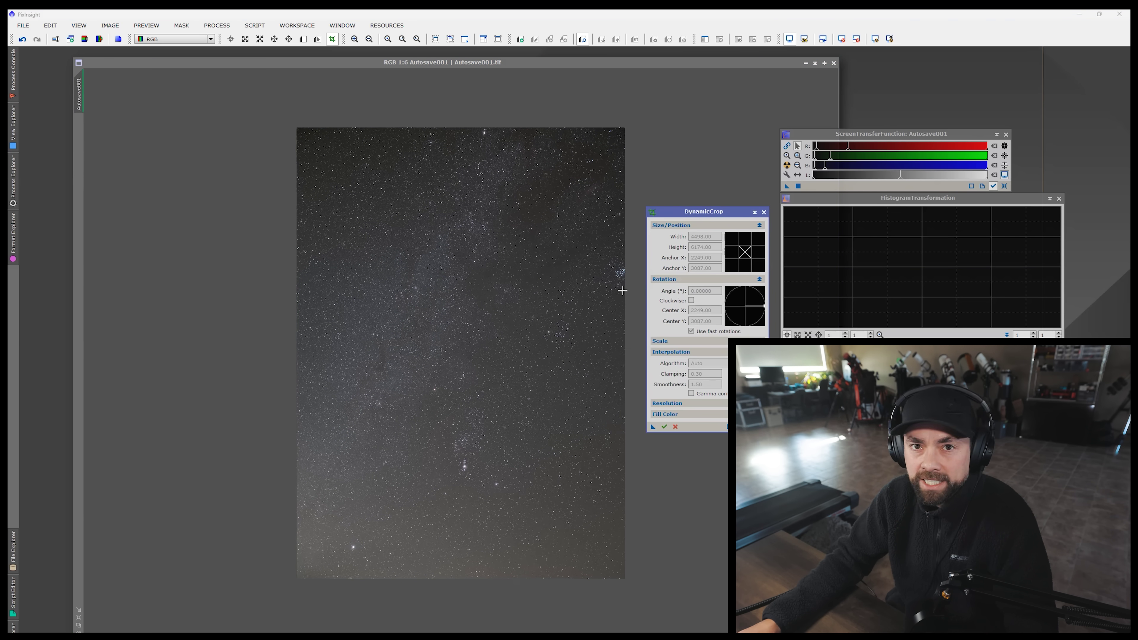
{"action": "left_click", "coordinate": [763, 212]}
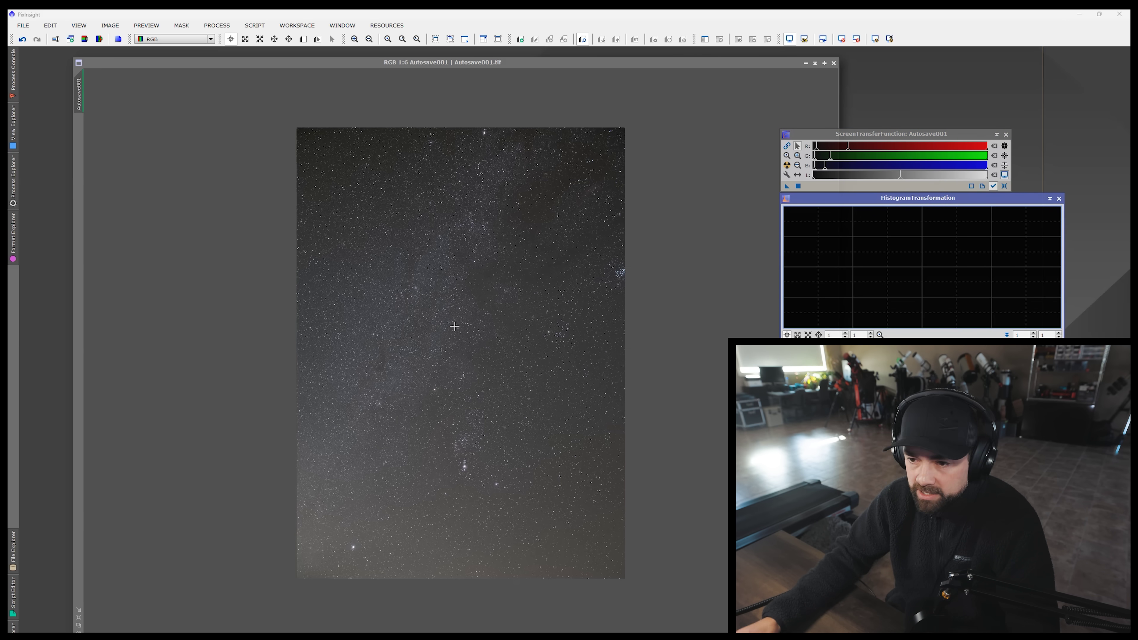
Step: Run StarXTerminator on the cropped image with Generate Star Image and Unscreen Stars enabled to separate the stars from the background
{"action": "scroll", "coordinate": [448, 339], "scroll_direction": "up", "scroll_amount": 4}
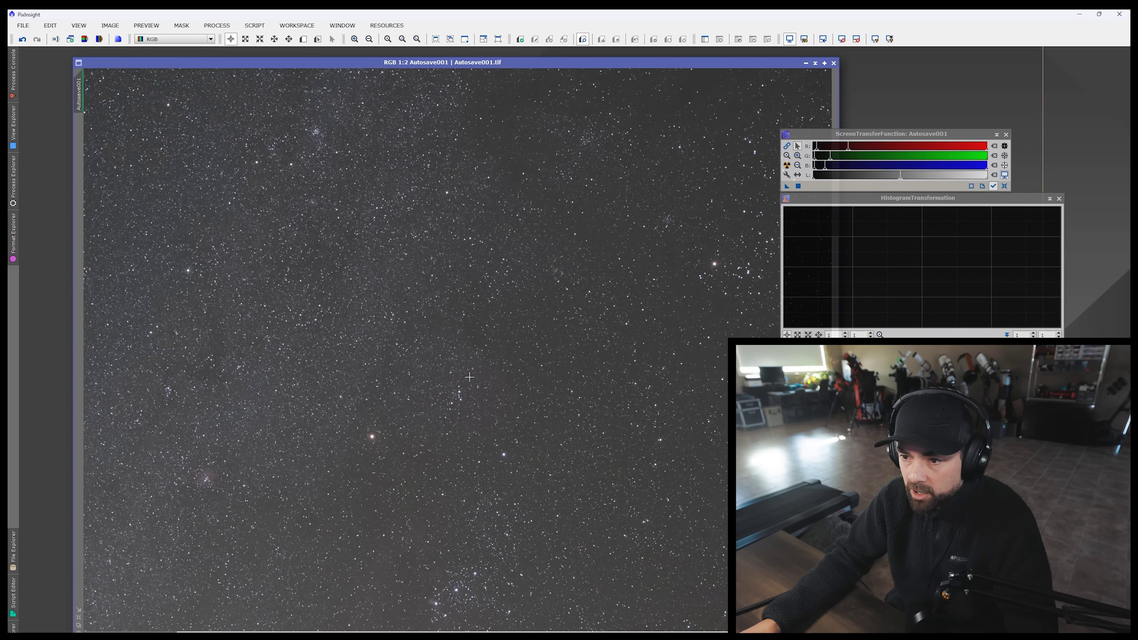
{"action": "scroll", "coordinate": [469, 376], "scroll_direction": "down", "scroll_amount": 2}
{"action": "scroll", "coordinate": [469, 376], "scroll_direction": "down", "scroll_amount": 2}
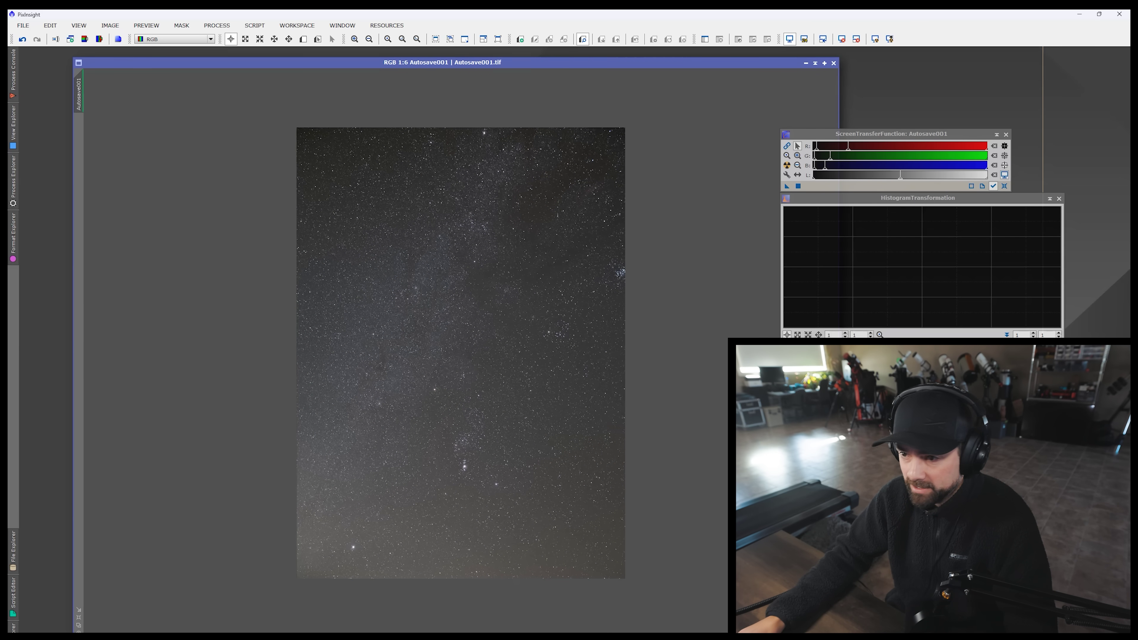
{"action": "left_click_drag", "start_coordinate": [878, 134], "coordinate": [878, 125]}
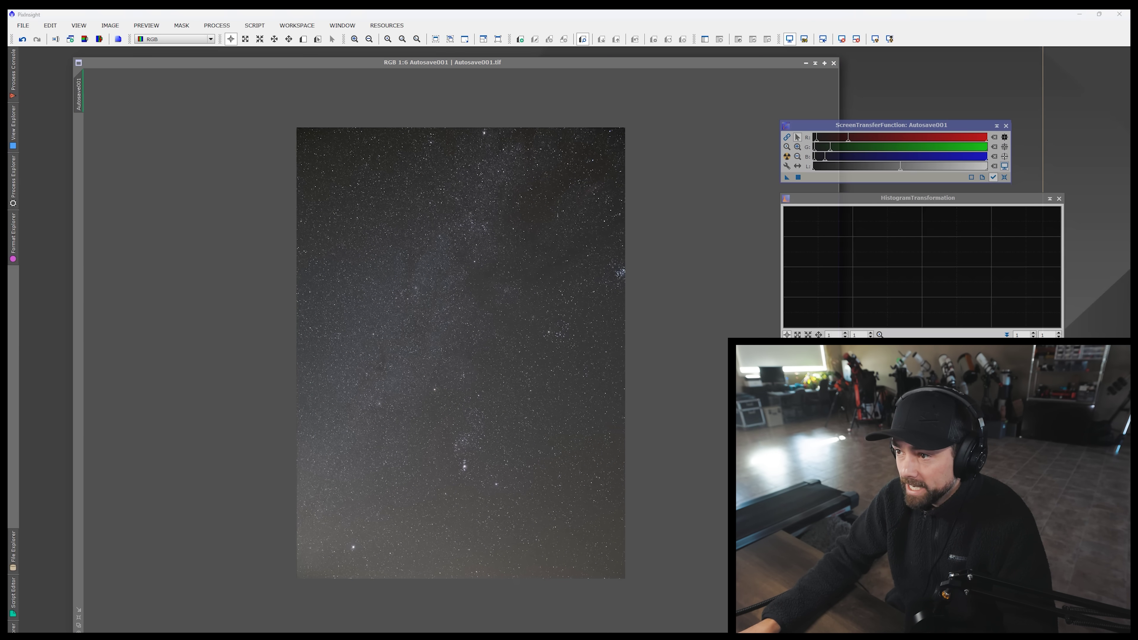
{"action": "left_click", "coordinate": [353, 80]}
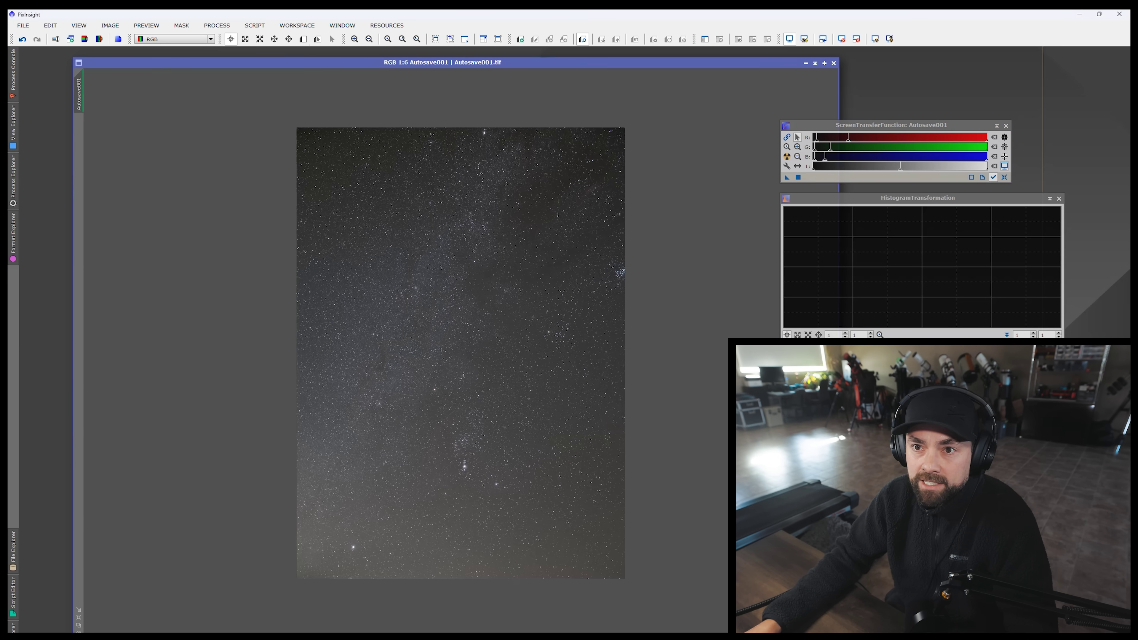
{"action": "left_click", "coordinate": [216, 25]}
{"action": "mouse_move", "coordinate": [251, 39]}
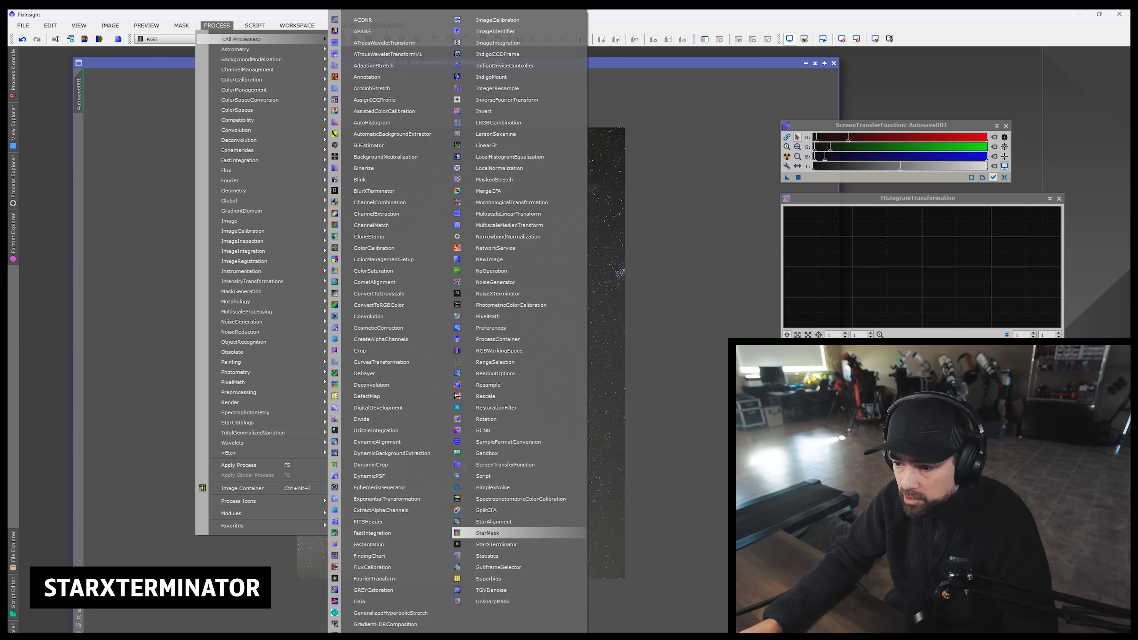
{"action": "left_click", "coordinate": [496, 544]}
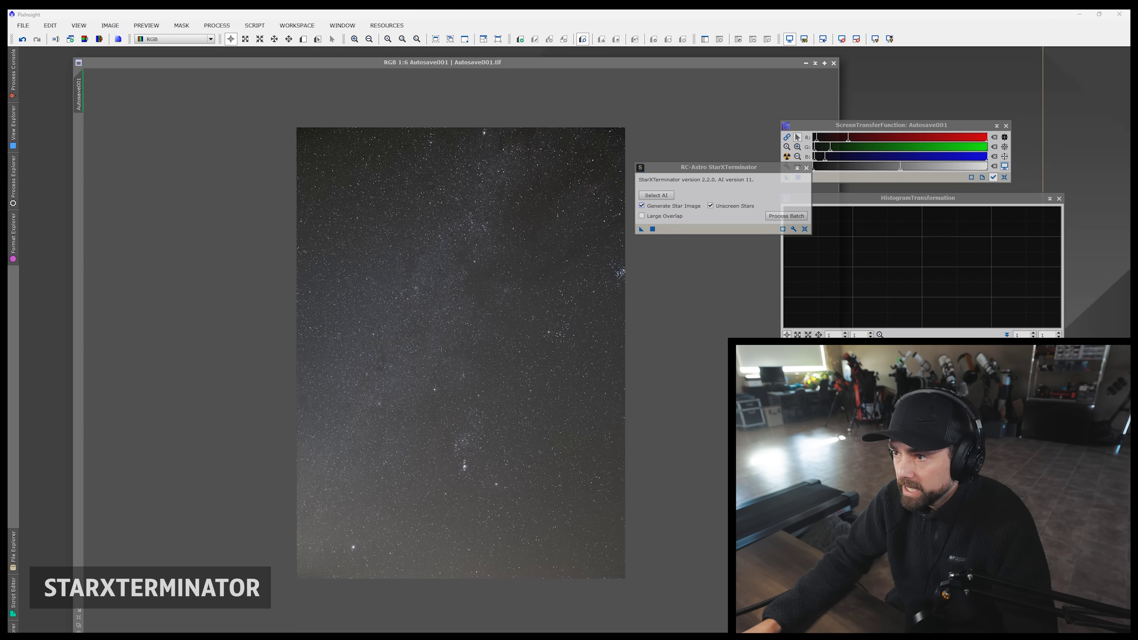
{"action": "left_click_drag", "start_coordinate": [719, 167], "coordinate": [617, 193]}
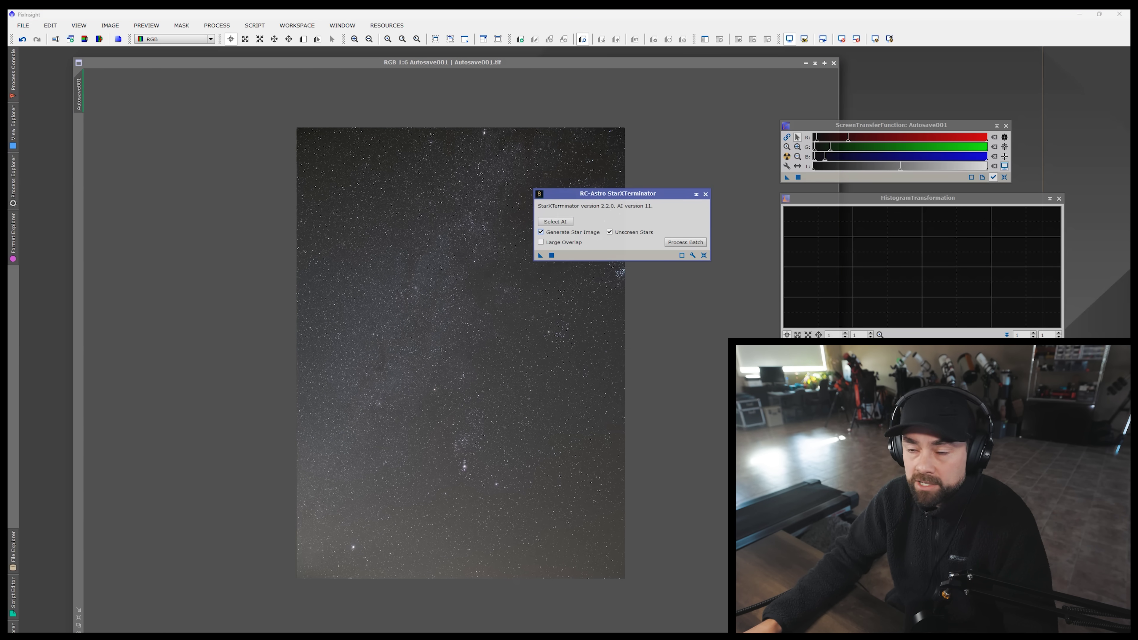
{"action": "left_click_drag", "start_coordinate": [617, 193], "coordinate": [635, 189]}
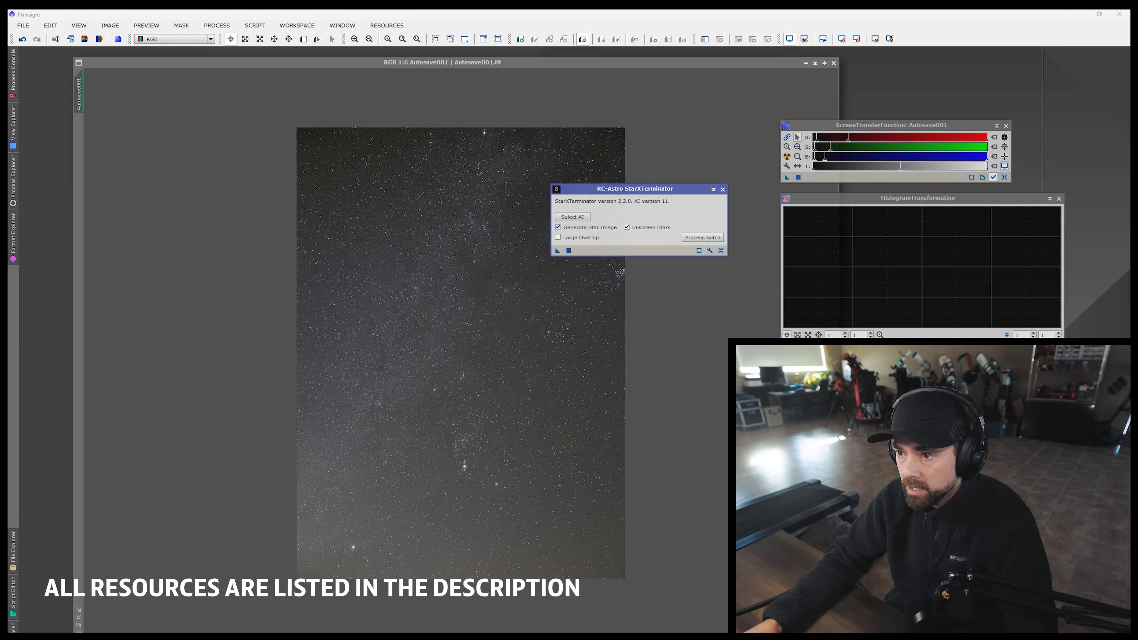
{"action": "left_click", "coordinate": [568, 250]}
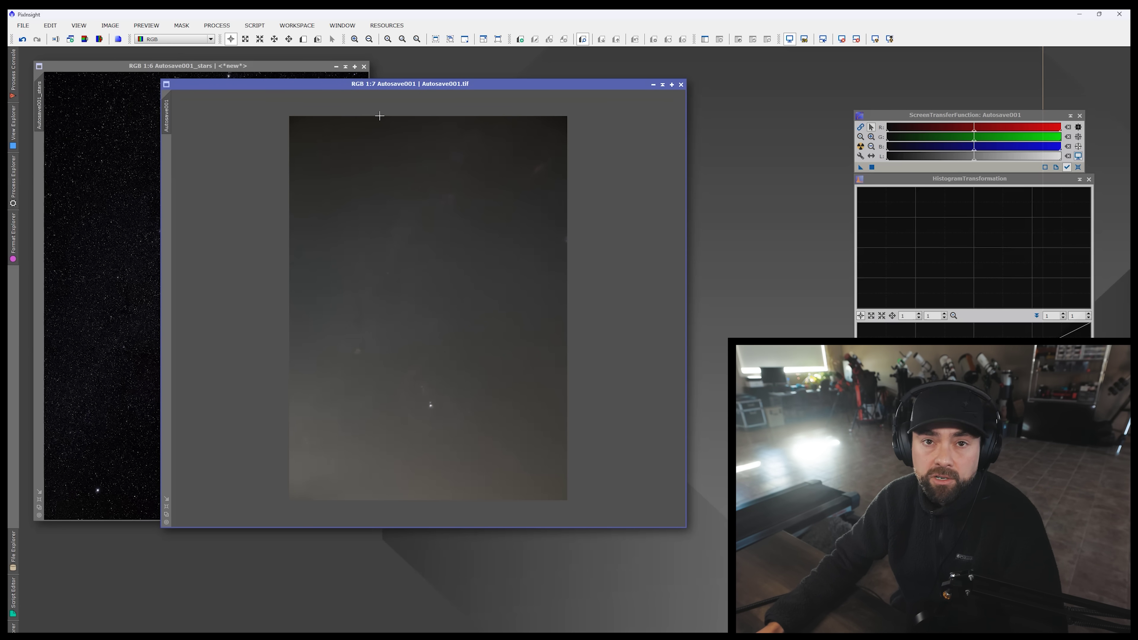
Step: Examine the starless image beside the stars-only image, looking closely at the nebulosity around the Orion Nebula and over the whole frame
{"action": "left_click_drag", "start_coordinate": [381, 84], "coordinate": [433, 85]}
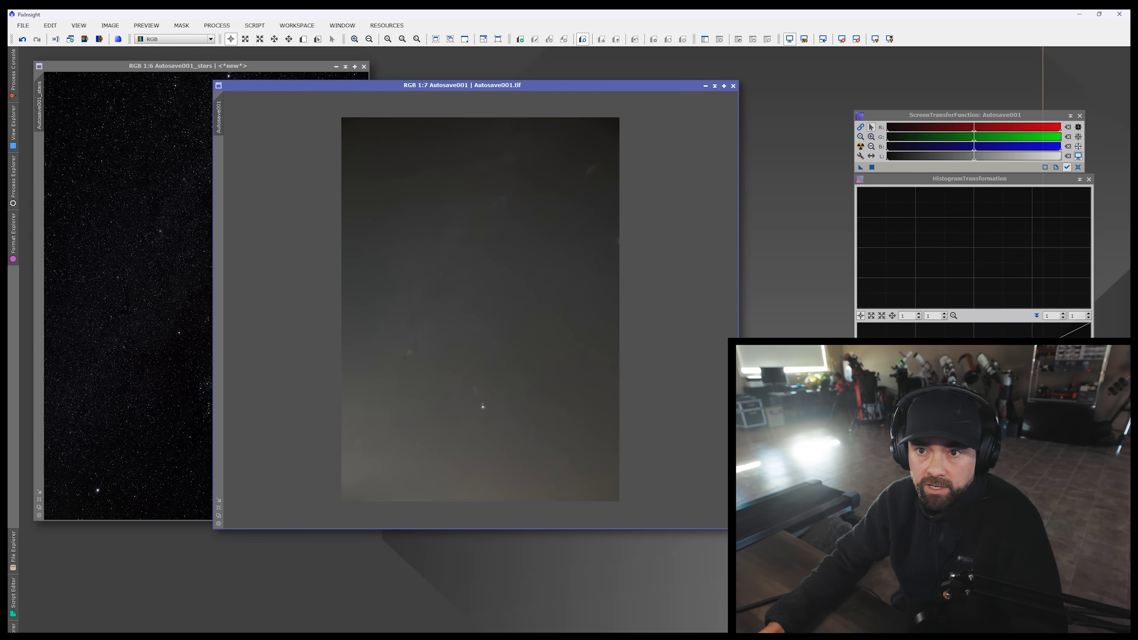
{"action": "left_click", "coordinate": [296, 66]}
{"action": "left_click", "coordinate": [455, 85]}
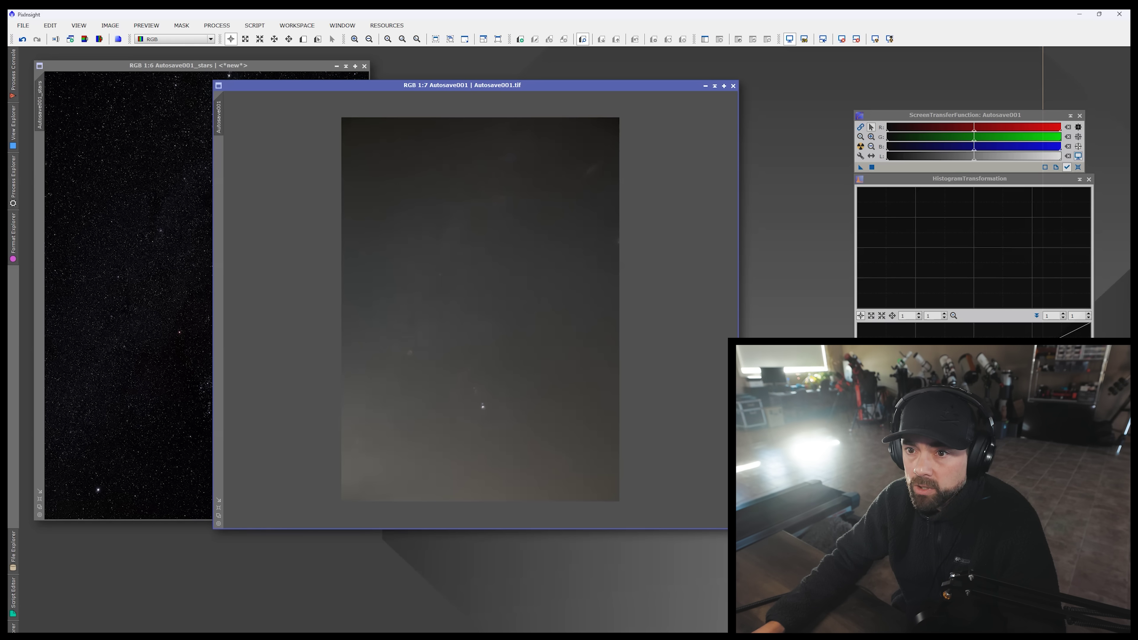
{"action": "left_click_drag", "start_coordinate": [454, 85], "coordinate": [425, 91]}
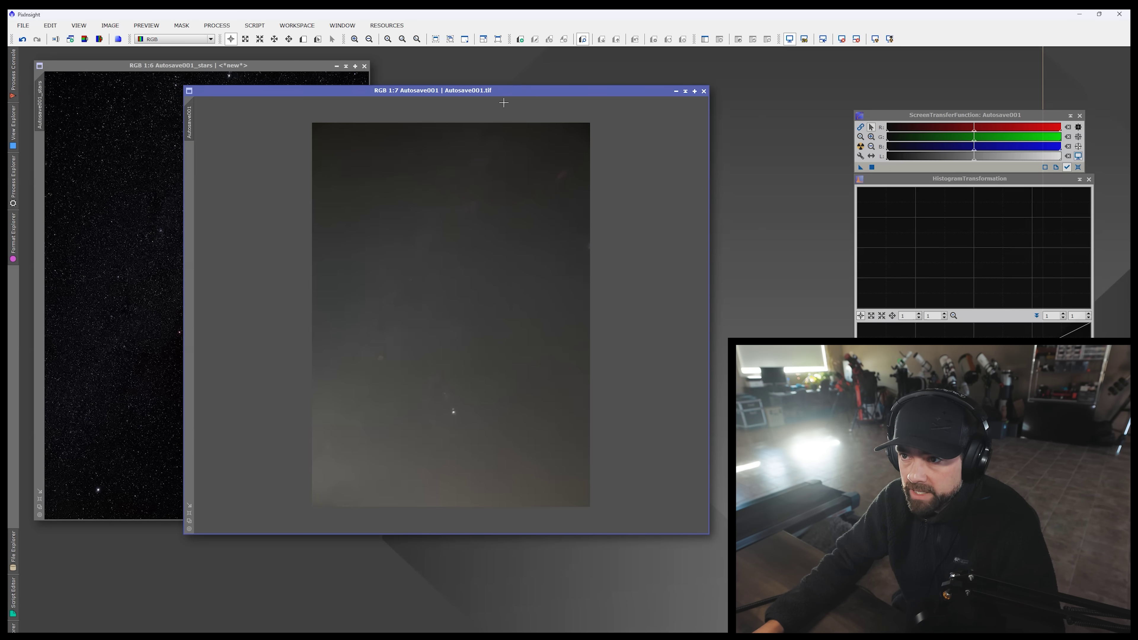
{"action": "left_click_drag", "start_coordinate": [503, 102], "coordinate": [494, 112]}
{"action": "scroll", "coordinate": [439, 394], "scroll_direction": "up", "scroll_amount": 4}
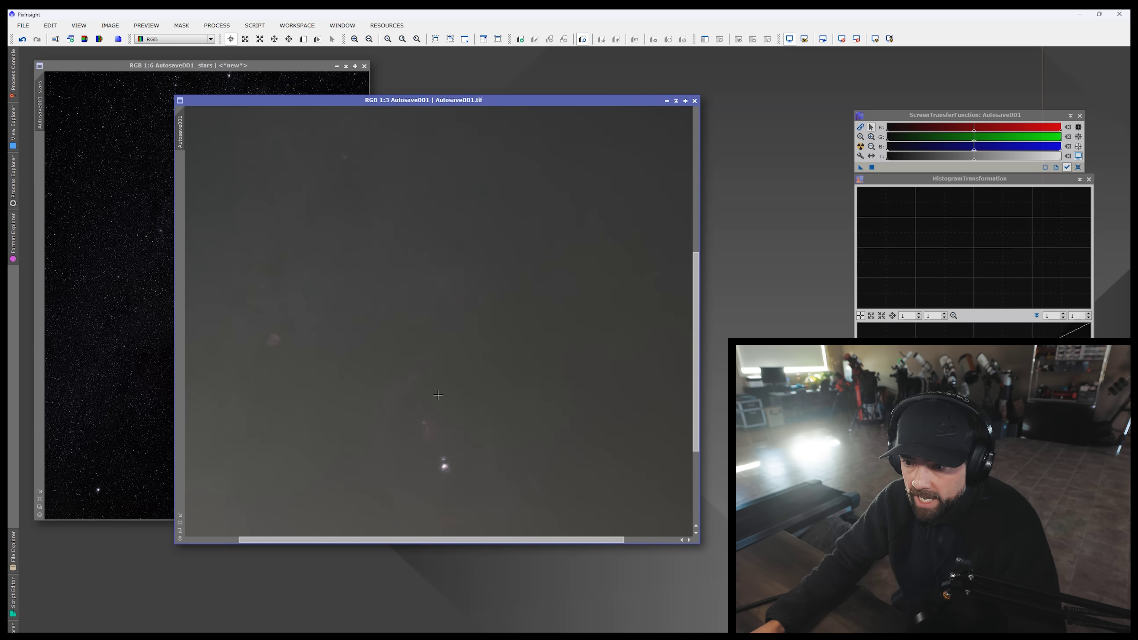
{"action": "left_click_drag", "start_coordinate": [423, 394], "coordinate": [422, 281]}
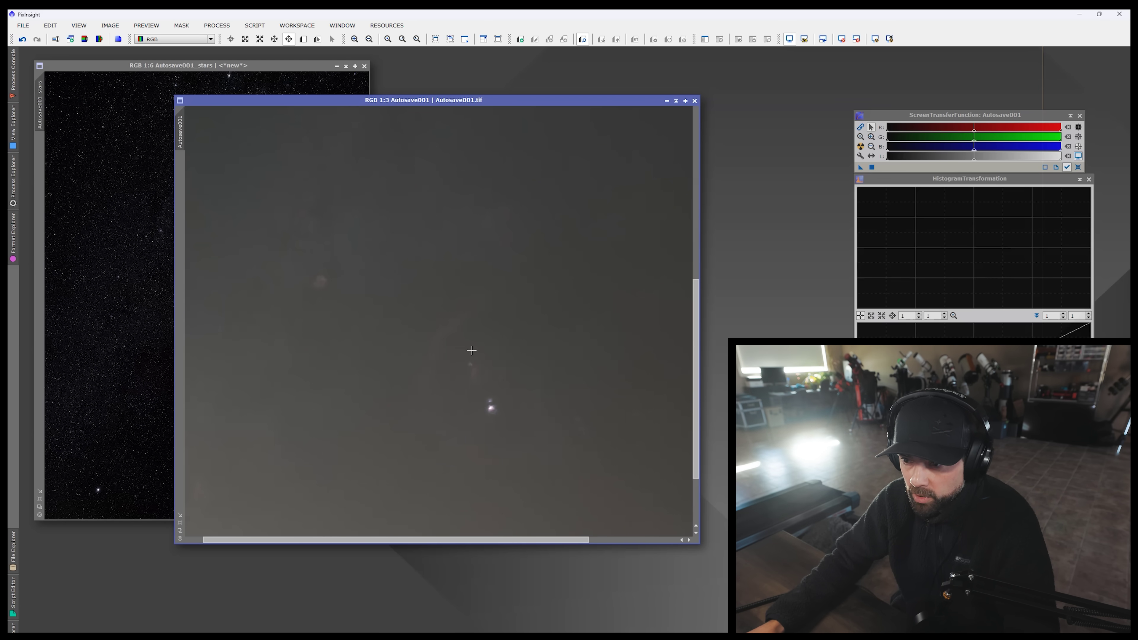
{"action": "scroll", "coordinate": [482, 352], "scroll_direction": "down", "scroll_amount": 2}
{"action": "scroll", "coordinate": [482, 352], "scroll_direction": "down", "scroll_amount": 1}
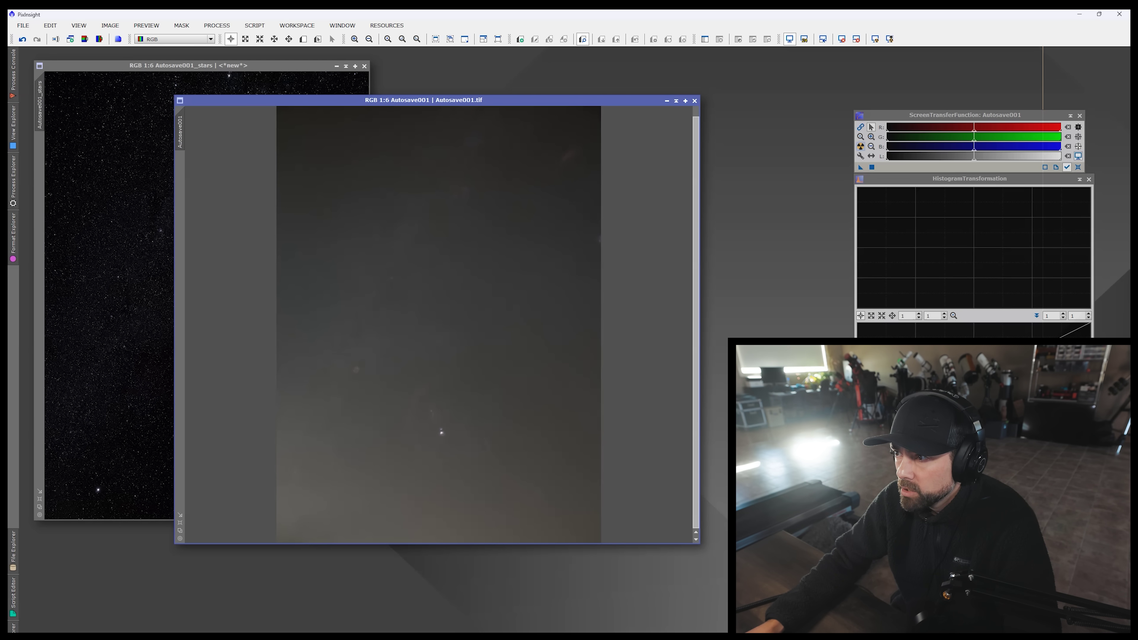
Step: Preview an auto stretch of the starless image's screen display, reset it, and move the image window aside
{"action": "left_click", "coordinate": [860, 147]}
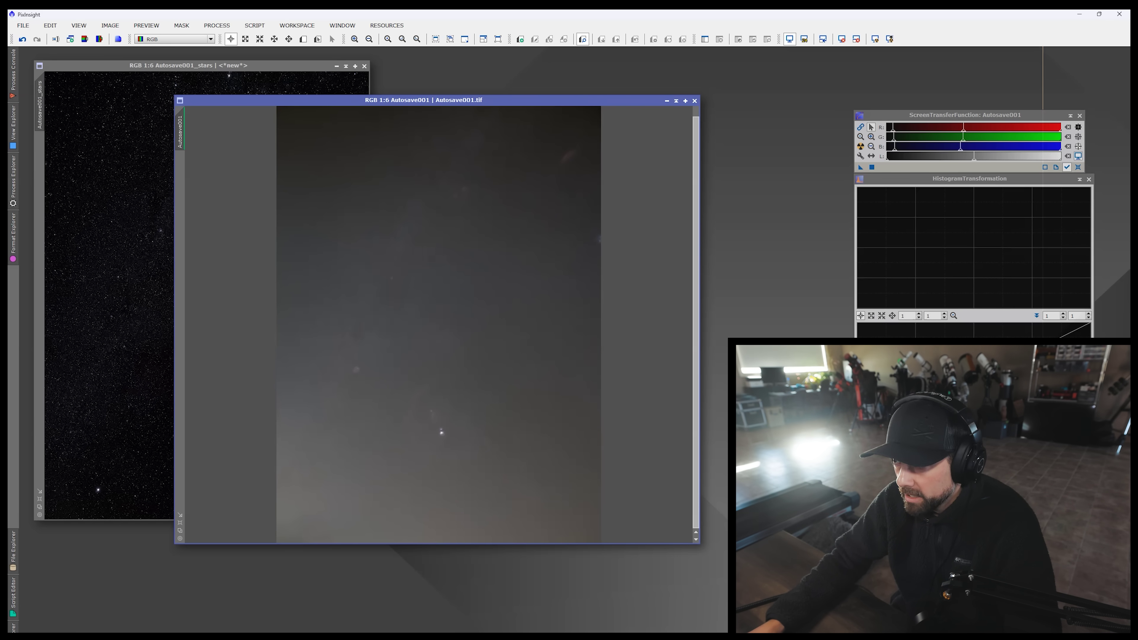
{"action": "left_click", "coordinate": [841, 39]}
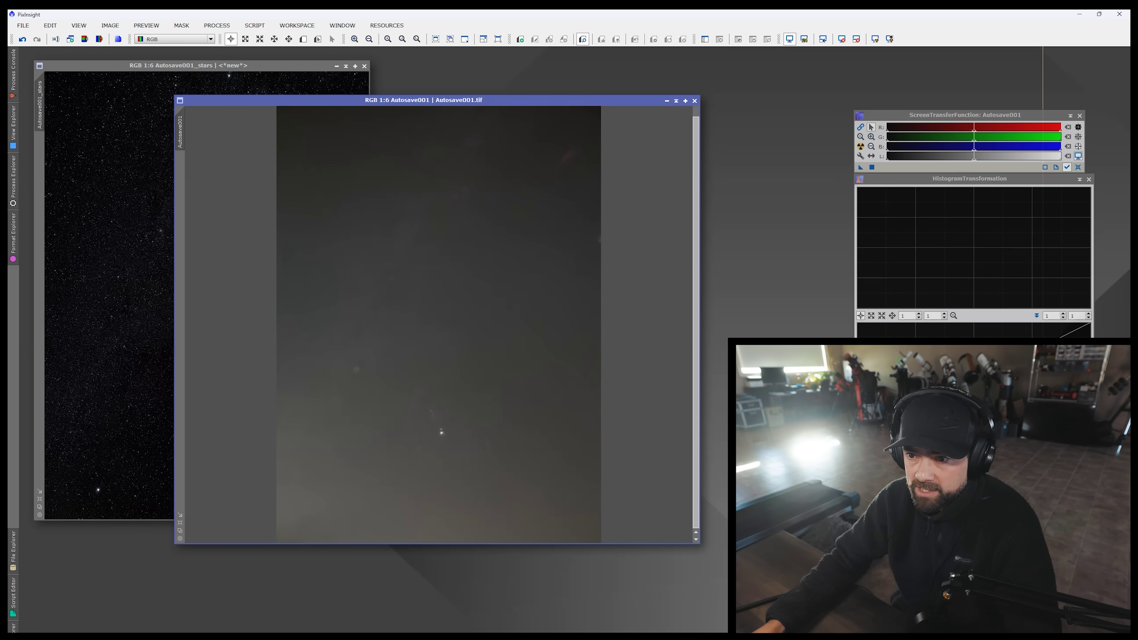
{"action": "left_click_drag", "start_coordinate": [502, 100], "coordinate": [460, 87]}
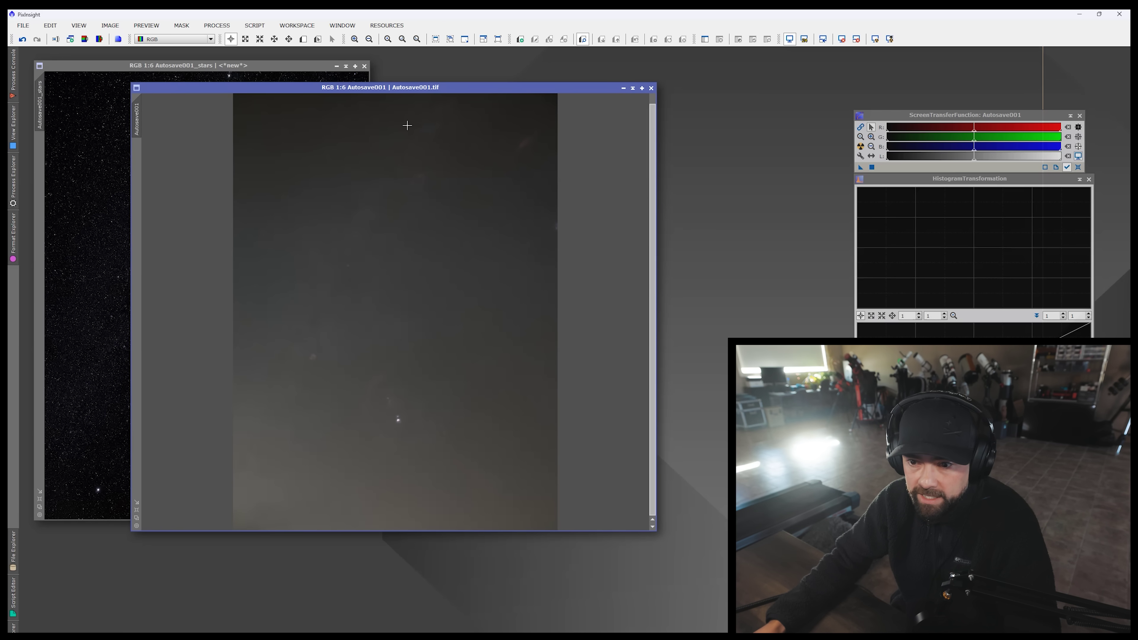
Step: Run AutomaticBackgroundExtractor on the starless image with the target image correction set to Subtraction
{"action": "left_click", "coordinate": [217, 25]}
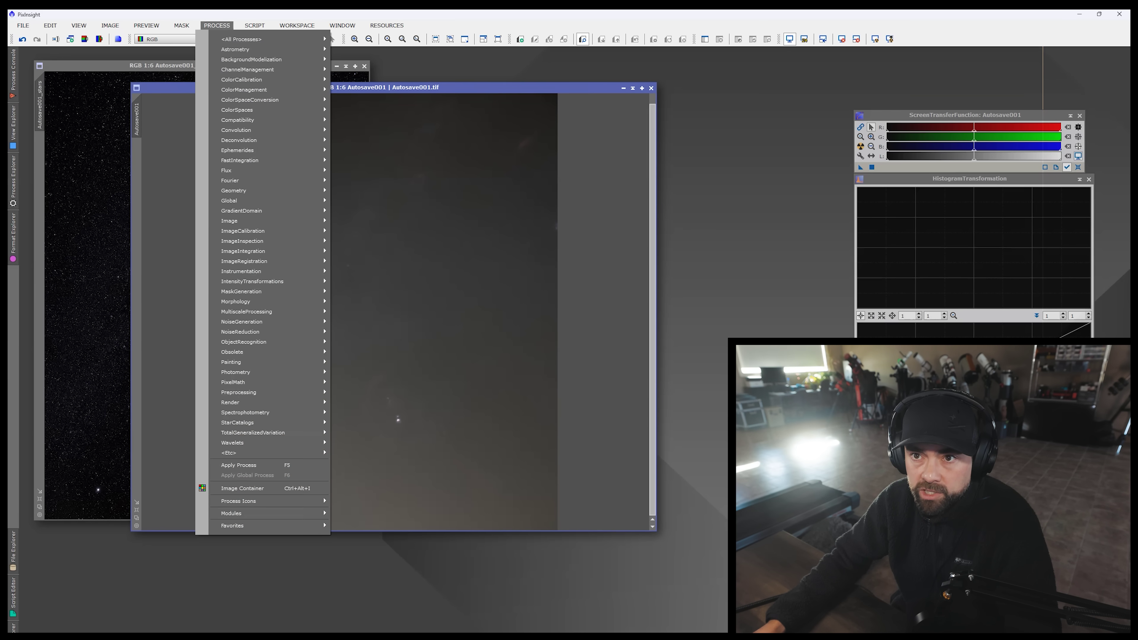
{"action": "mouse_move", "coordinate": [269, 39]}
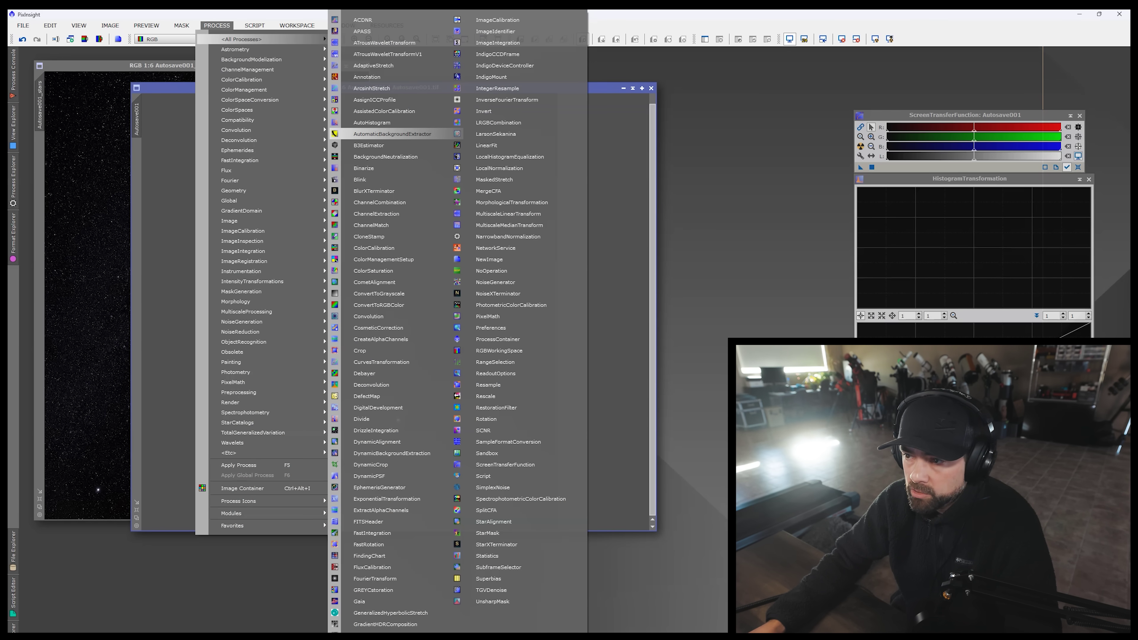
{"action": "left_click", "coordinate": [392, 133]}
{"action": "left_click_drag", "start_coordinate": [653, 128], "coordinate": [618, 128]}
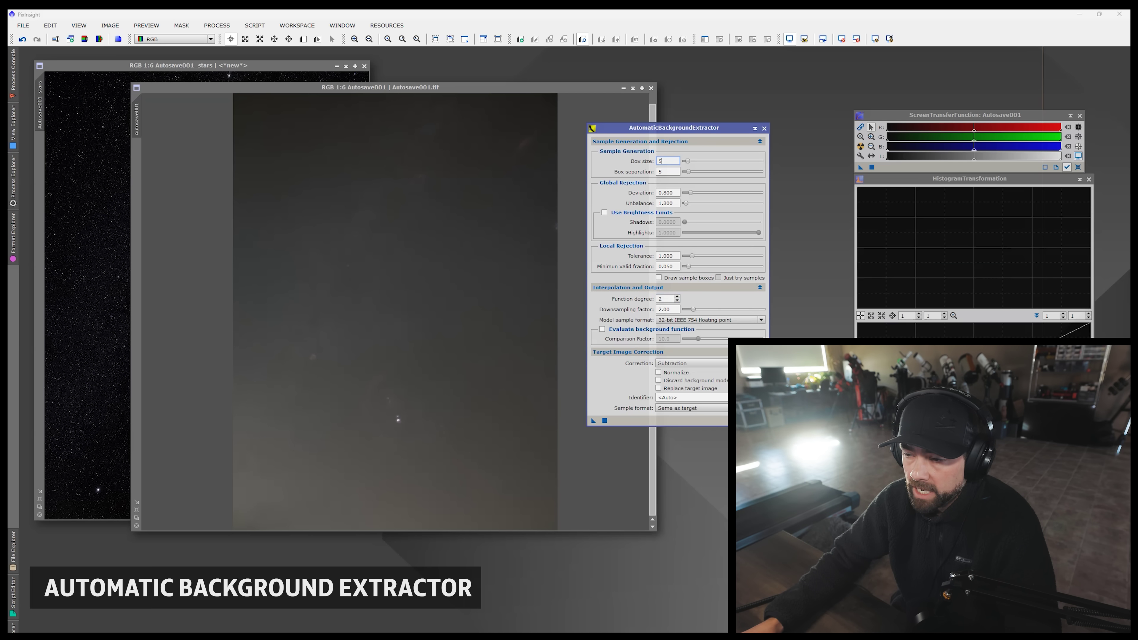
{"action": "left_click", "coordinate": [737, 364]}
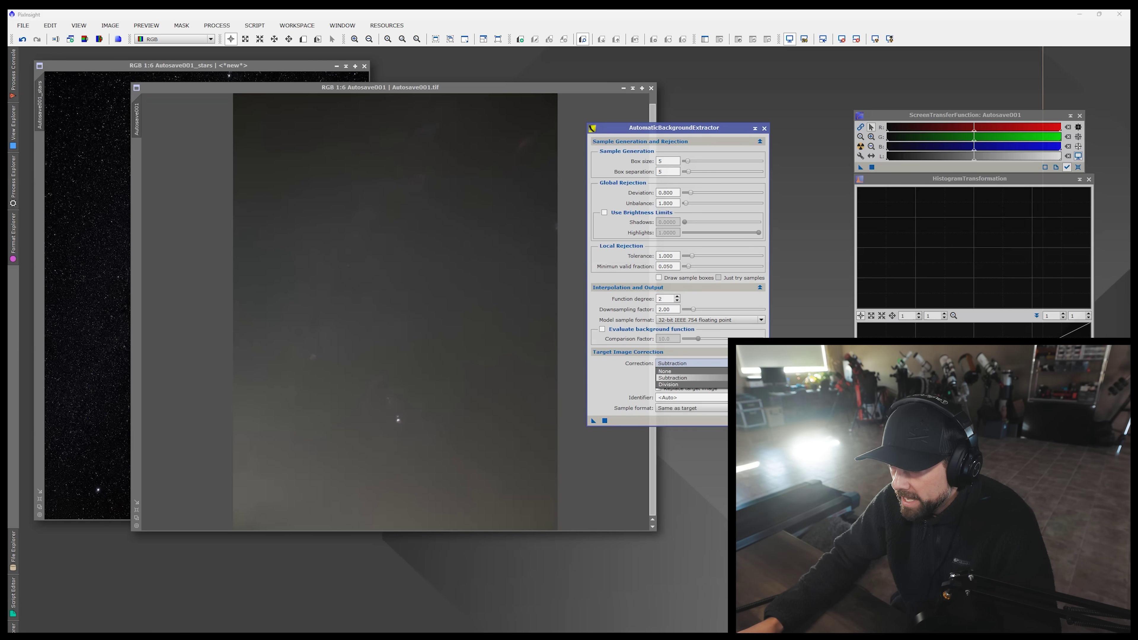
{"action": "left_click", "coordinate": [691, 377]}
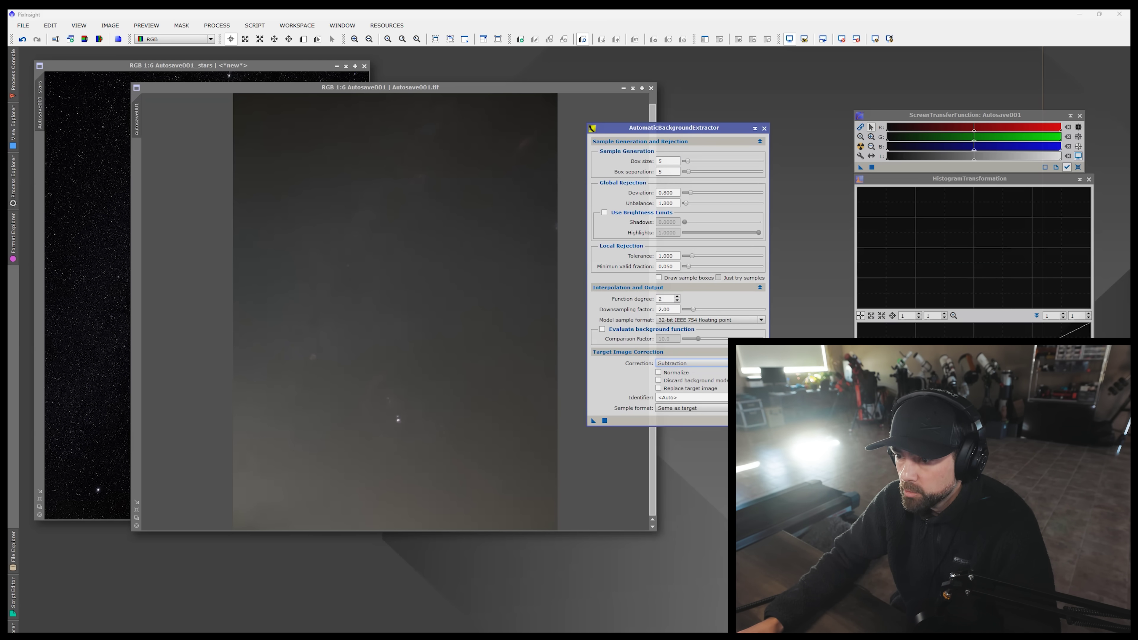
{"action": "left_click", "coordinate": [604, 420]}
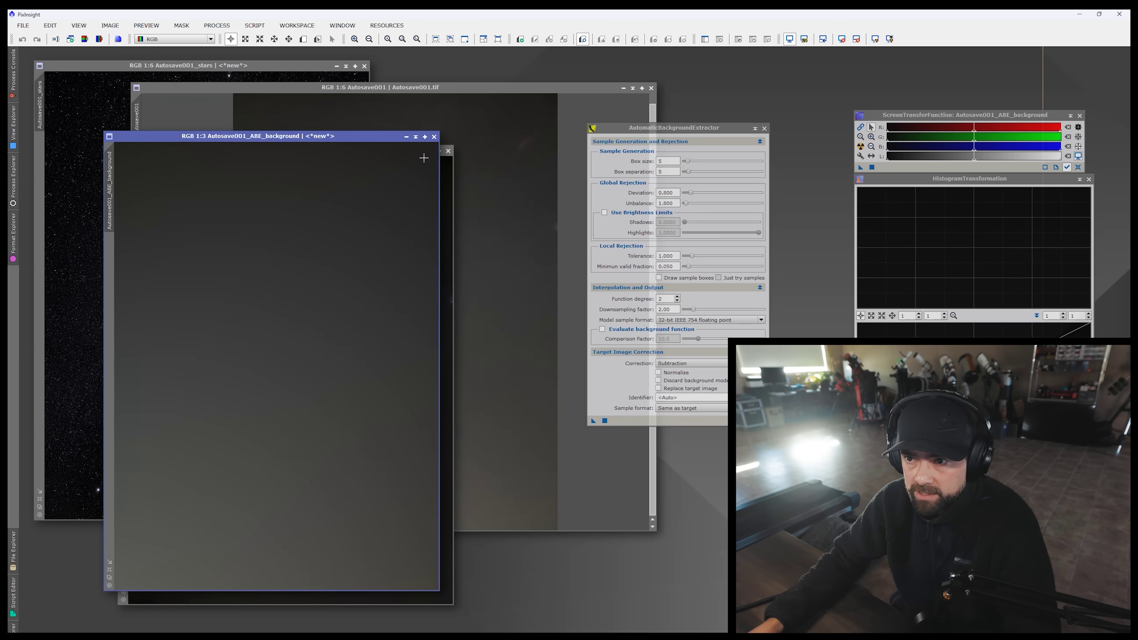
Step: Close the extracted background model and AutomaticBackgroundExtractor, and place the background-corrected image over the original starless one
{"action": "left_click", "coordinate": [434, 136]}
{"action": "left_click_drag", "start_coordinate": [358, 150], "coordinate": [454, 117]}
{"action": "left_click", "coordinate": [673, 129]}
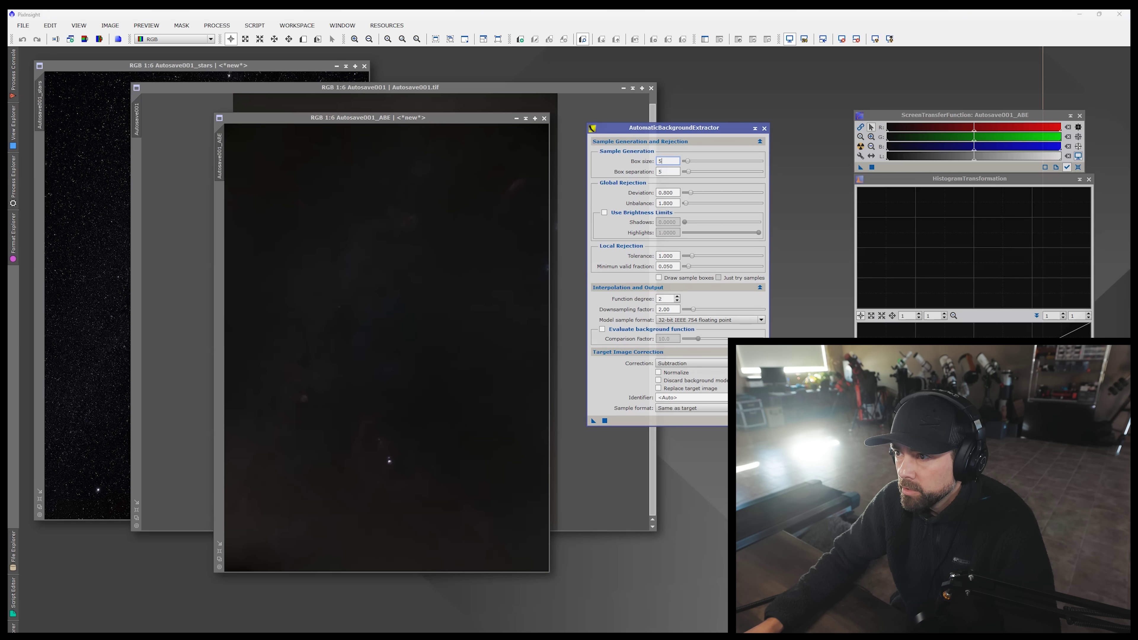
{"action": "left_click", "coordinate": [764, 128]}
{"action": "left_click", "coordinate": [459, 119]}
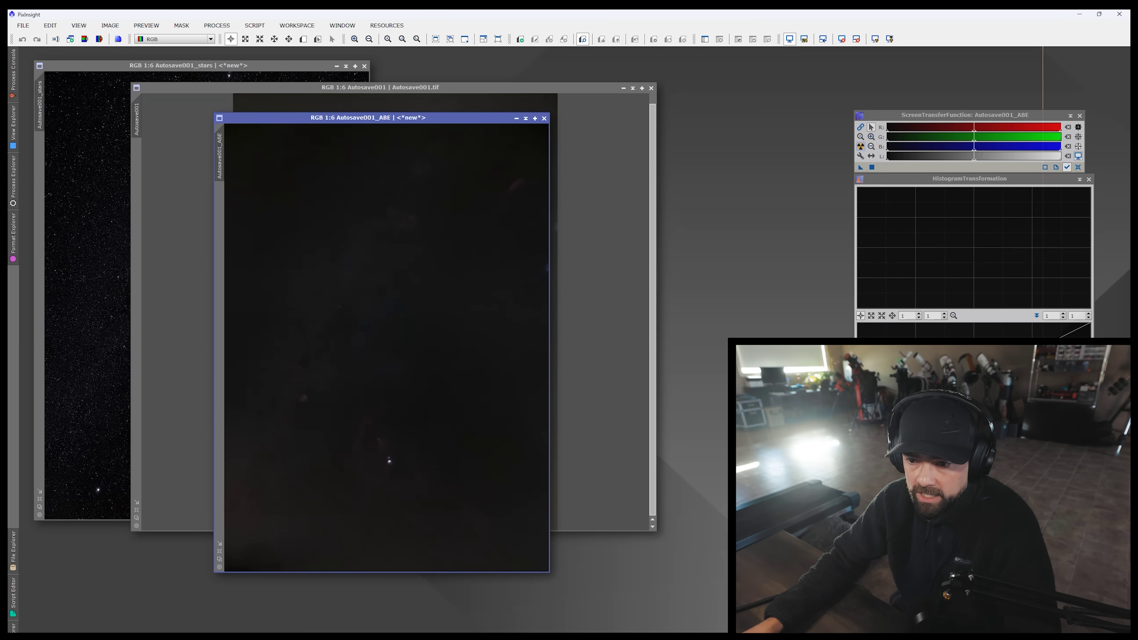
Step: Preview an auto stretch of the background-corrected image's screen display, reset it, and shift the image window slightly
{"action": "key", "text": "ctrl+a"}
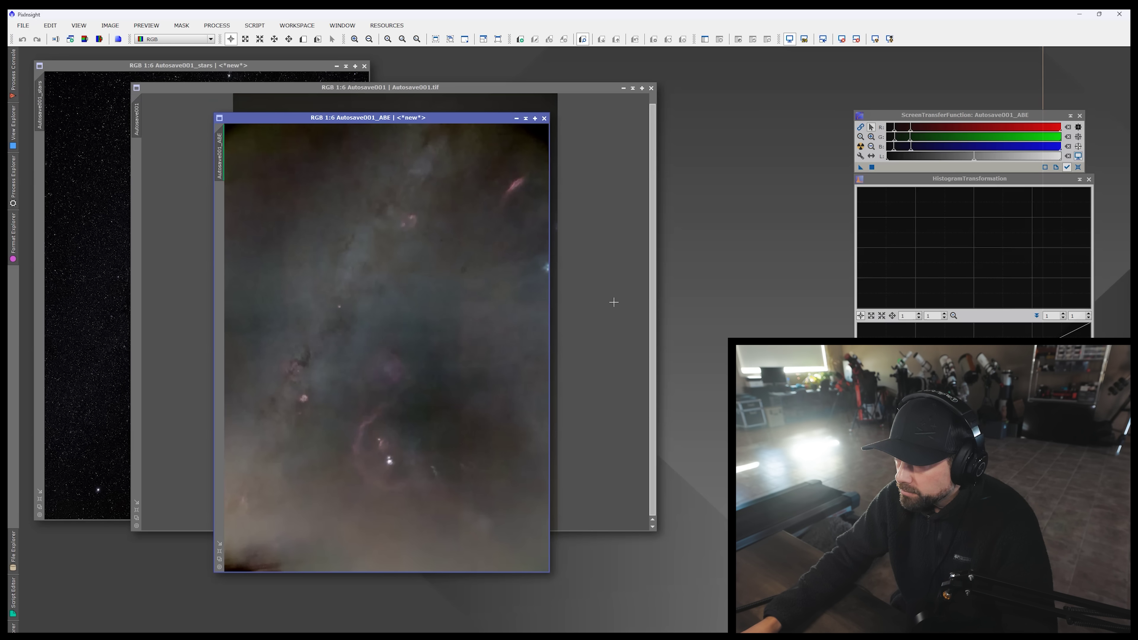
{"action": "left_click", "coordinate": [842, 39]}
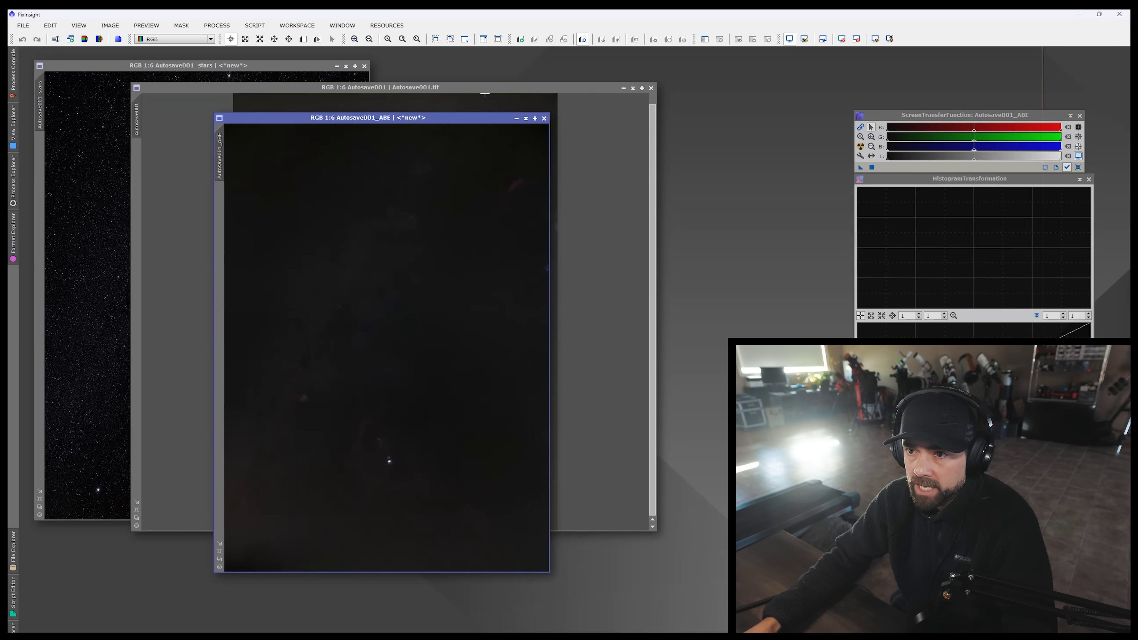
{"action": "left_click_drag", "start_coordinate": [432, 117], "coordinate": [453, 116]}
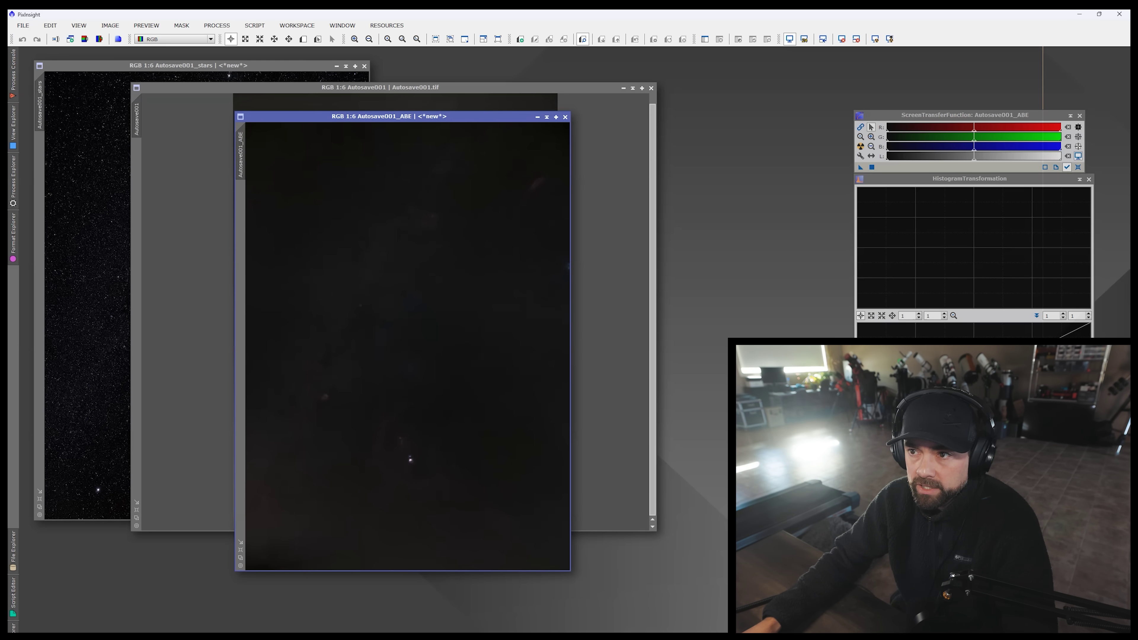
Step: Close the original starless image and enlarge the window of the background-corrected image
{"action": "left_click", "coordinate": [651, 88]}
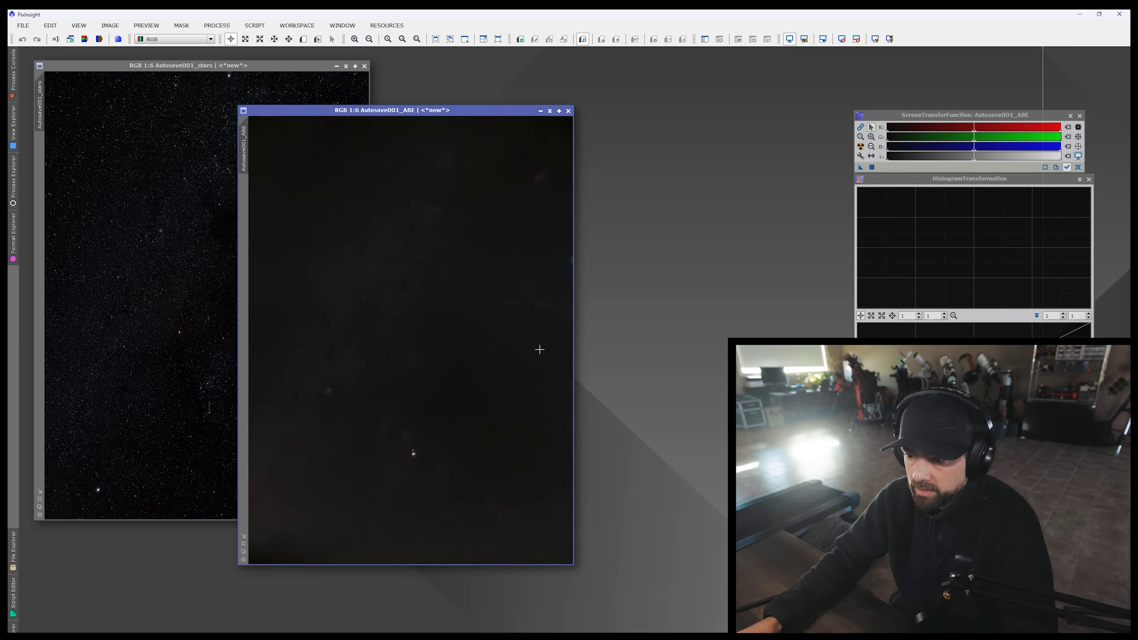
{"action": "left_click_drag", "start_coordinate": [573, 564], "coordinate": [611, 600]}
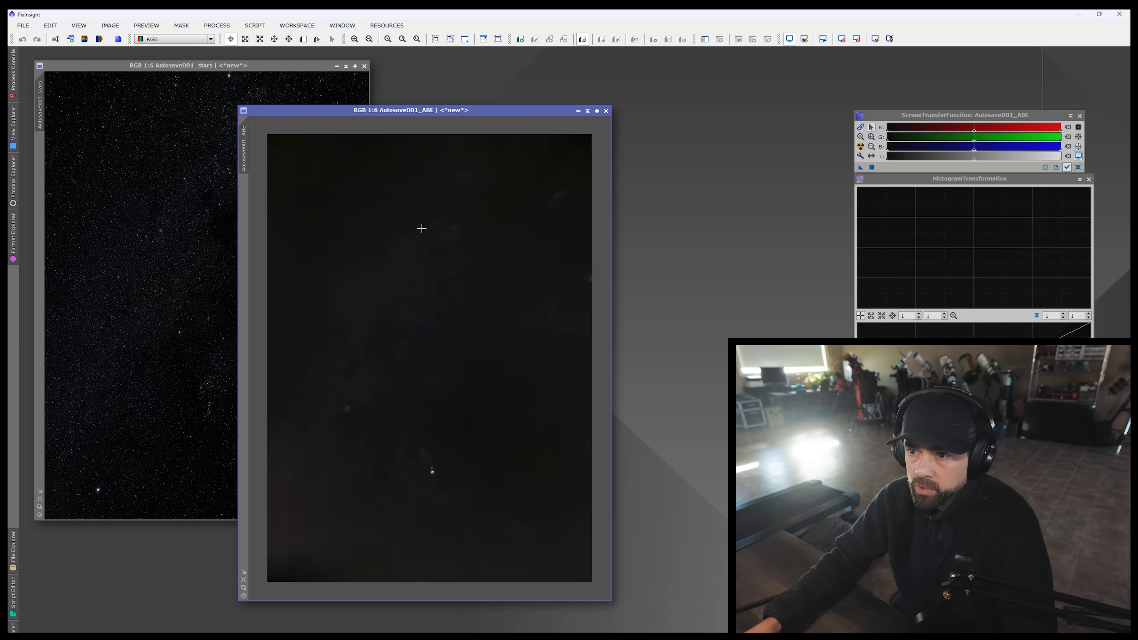
Step: Open the GeneralizedHyperbolicStretch process and place its dialog beside the background-corrected image
{"action": "left_click", "coordinate": [217, 25]}
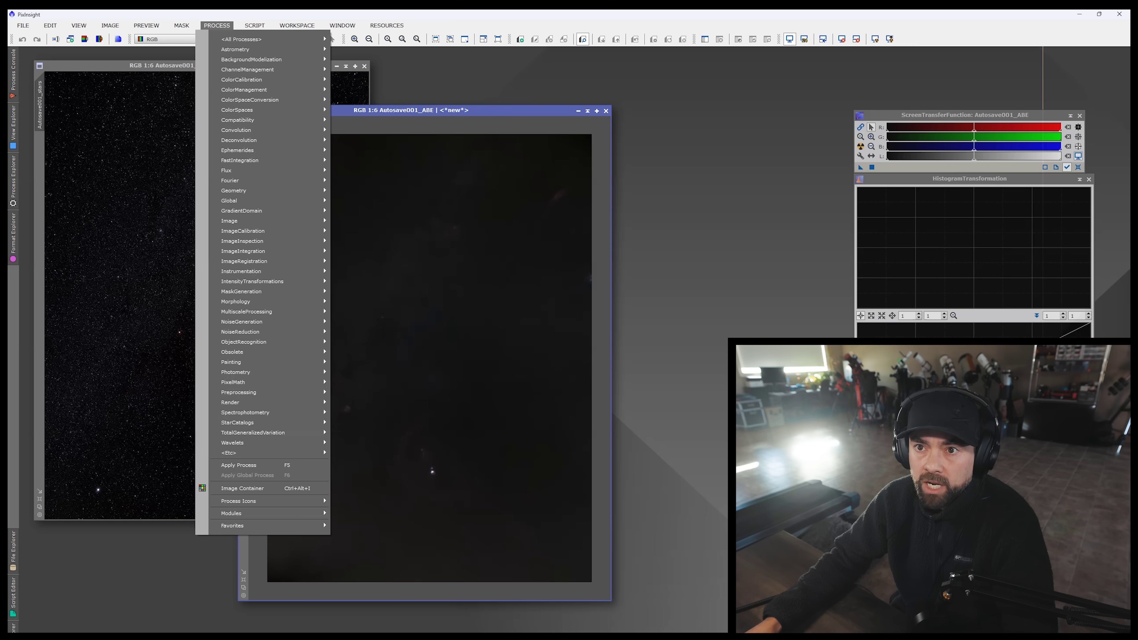
{"action": "mouse_move", "coordinate": [269, 39]}
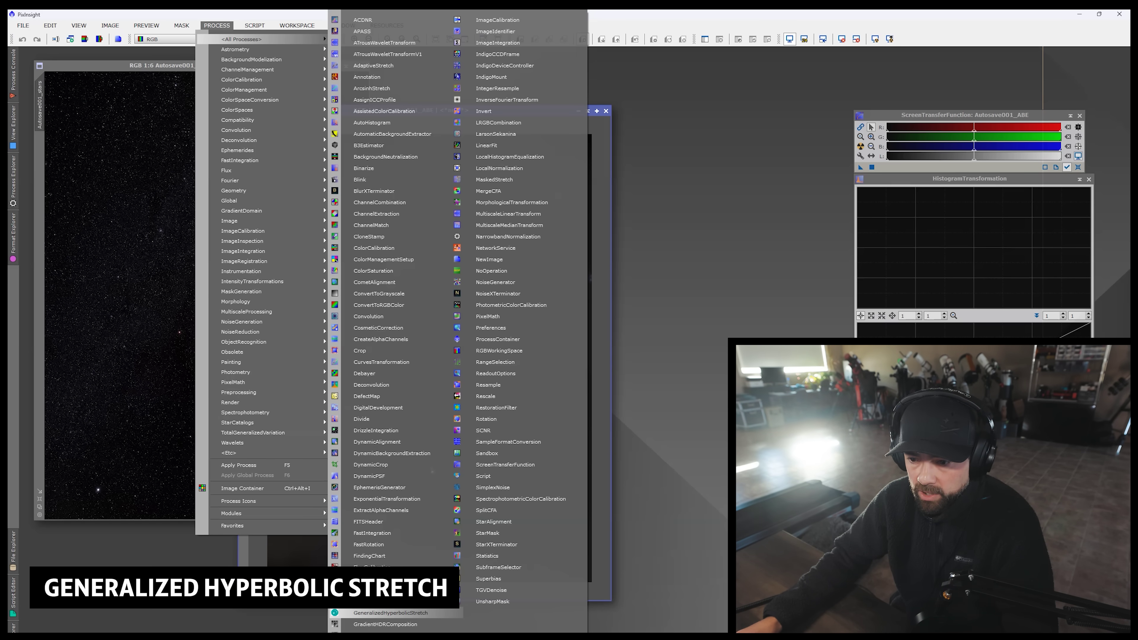
{"action": "left_click", "coordinate": [390, 613]}
{"action": "left_click_drag", "start_coordinate": [680, 146], "coordinate": [685, 154]}
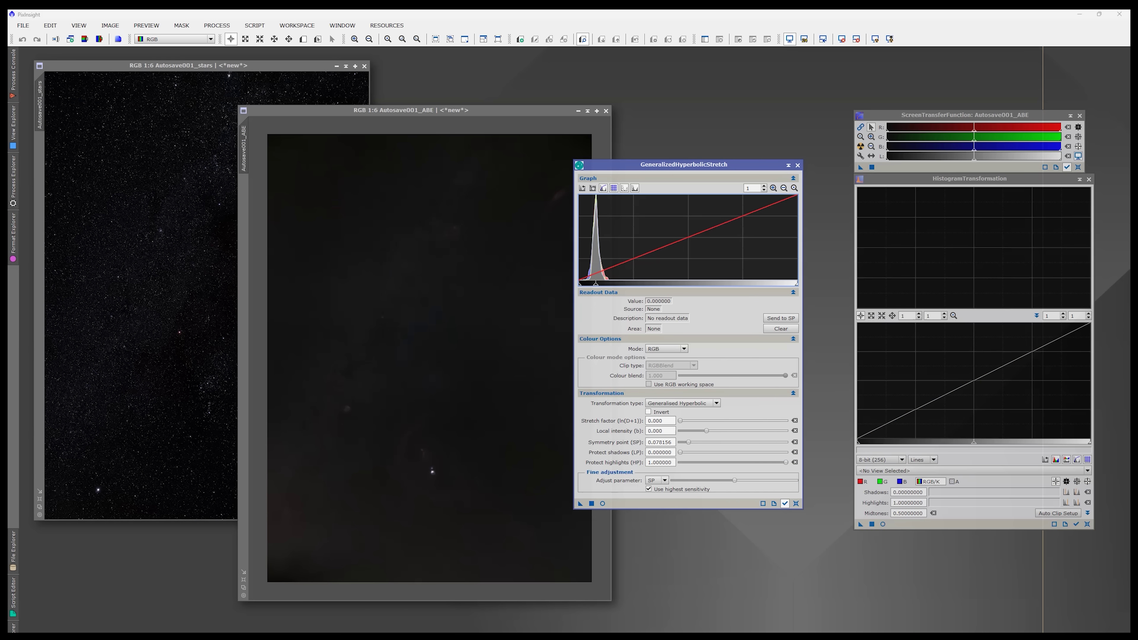
Step: Reset GeneralizedHyperbolicStretch and set the symmetry point to 0.080160 at the histogram peak, using the logarithmic histogram temporarily
{"action": "left_click", "coordinate": [796, 503]}
{"action": "left_click", "coordinate": [593, 188]}
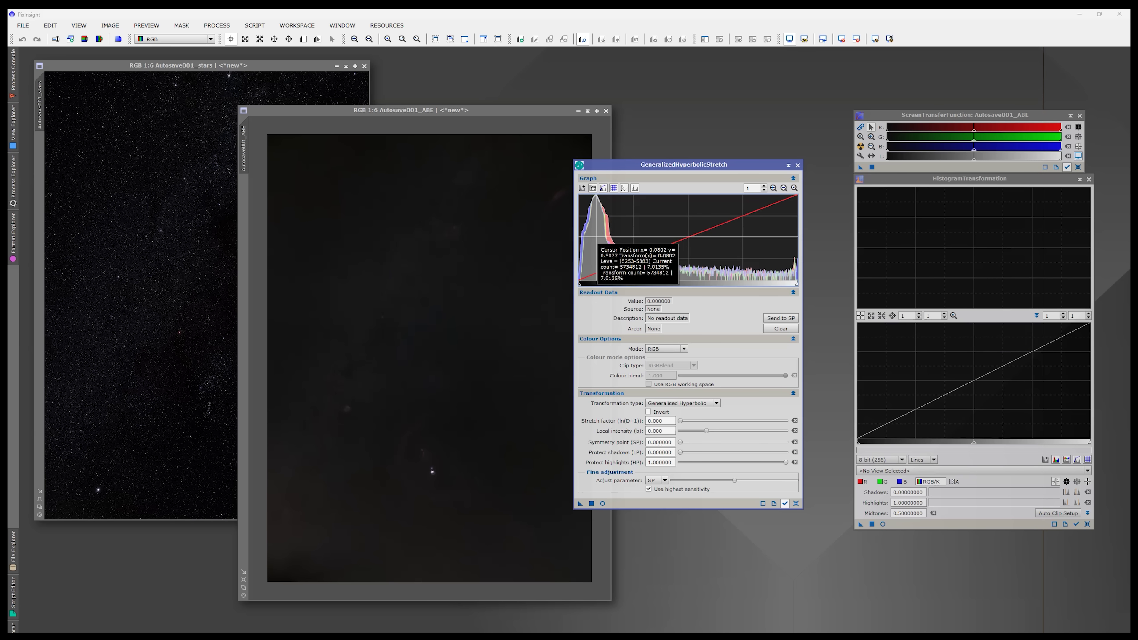
{"action": "left_click", "coordinate": [596, 237]}
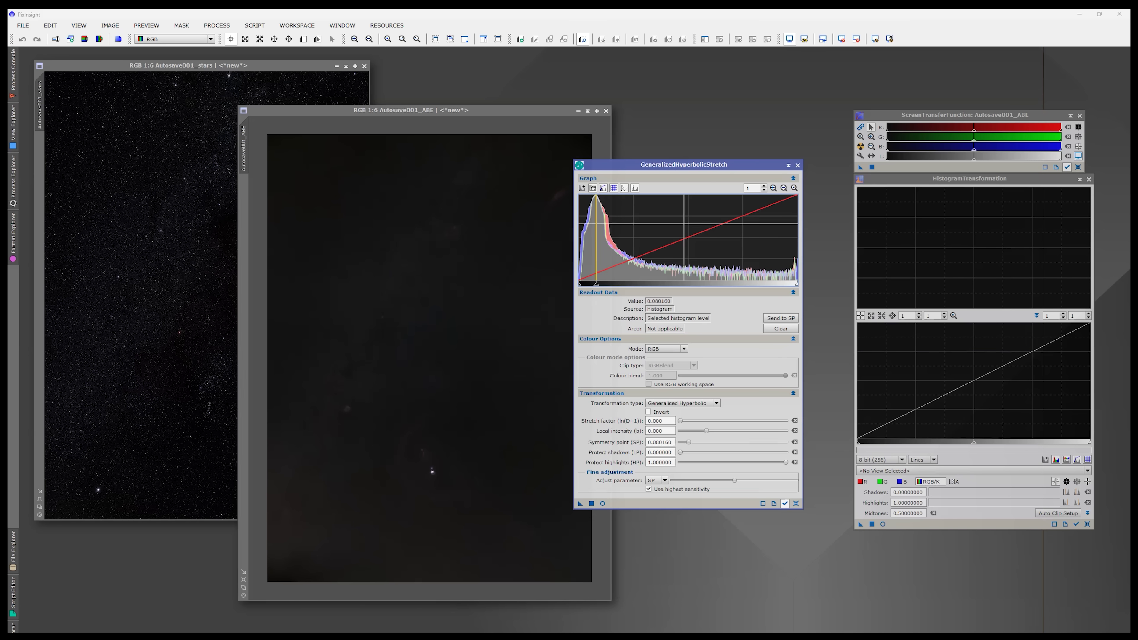
{"action": "mouse_move", "coordinate": [688, 218]}
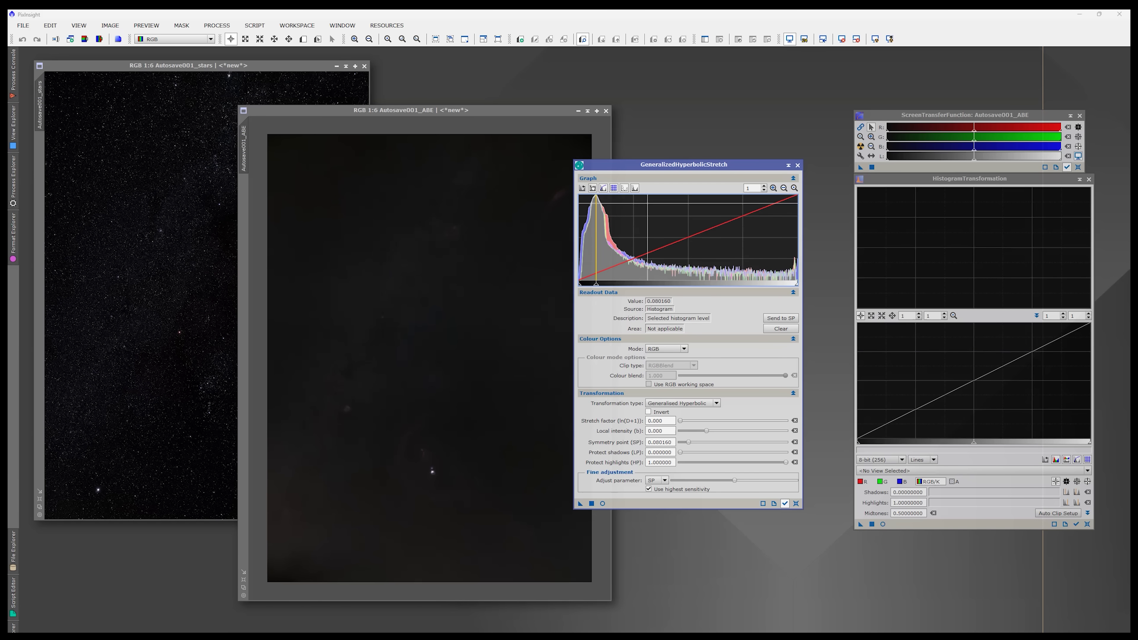
{"action": "left_click", "coordinate": [592, 188]}
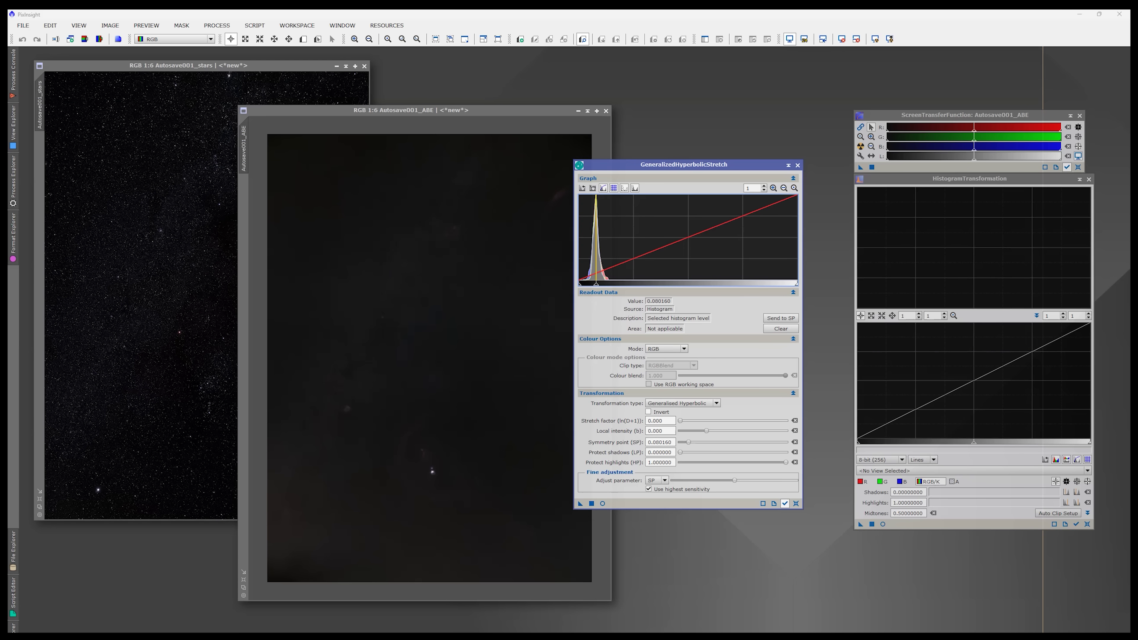
Step: Start the real-time preview and set the stretch factor to 1.580 and the symmetry point to 0.1
{"action": "left_click", "coordinate": [602, 503]}
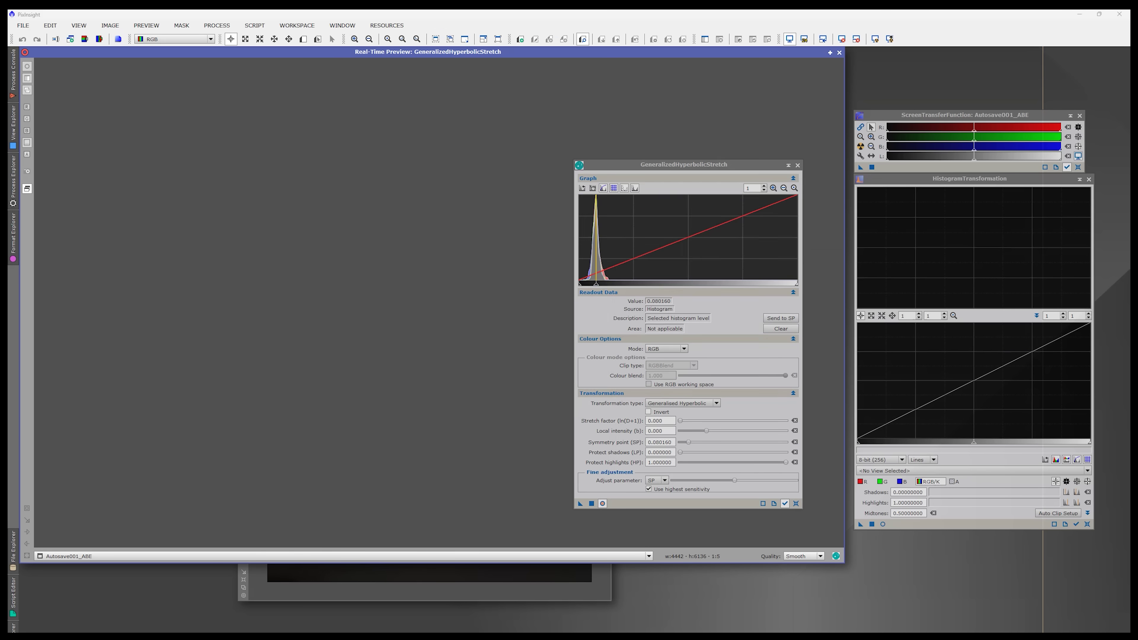
{"action": "left_click_drag", "start_coordinate": [683, 165], "coordinate": [733, 132]}
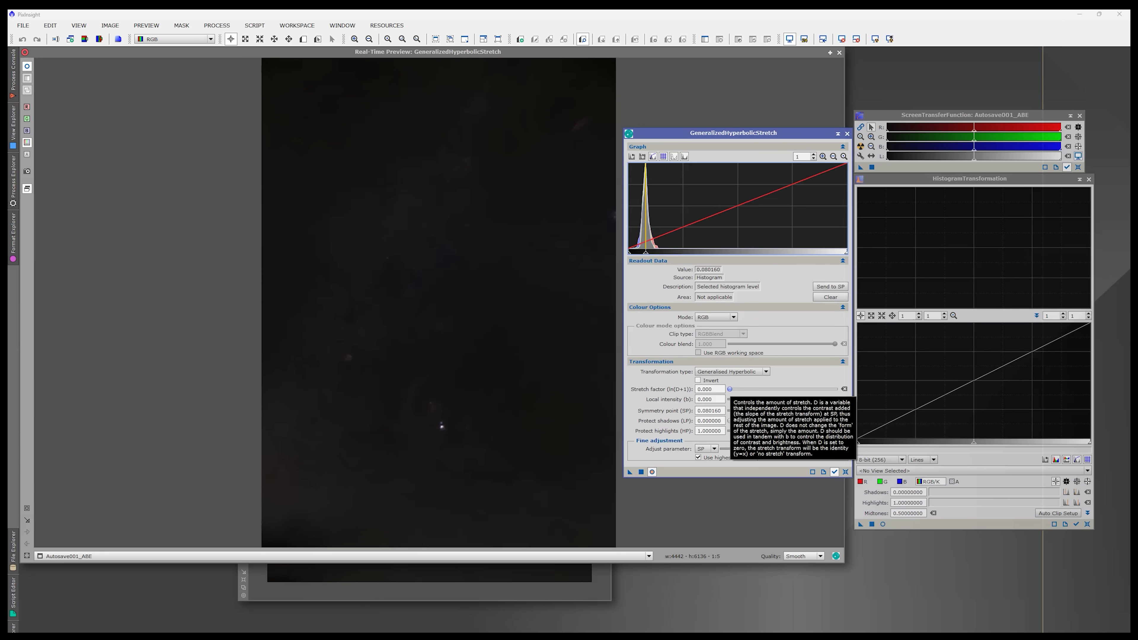
{"action": "left_click_drag", "start_coordinate": [729, 389], "coordinate": [738, 389]}
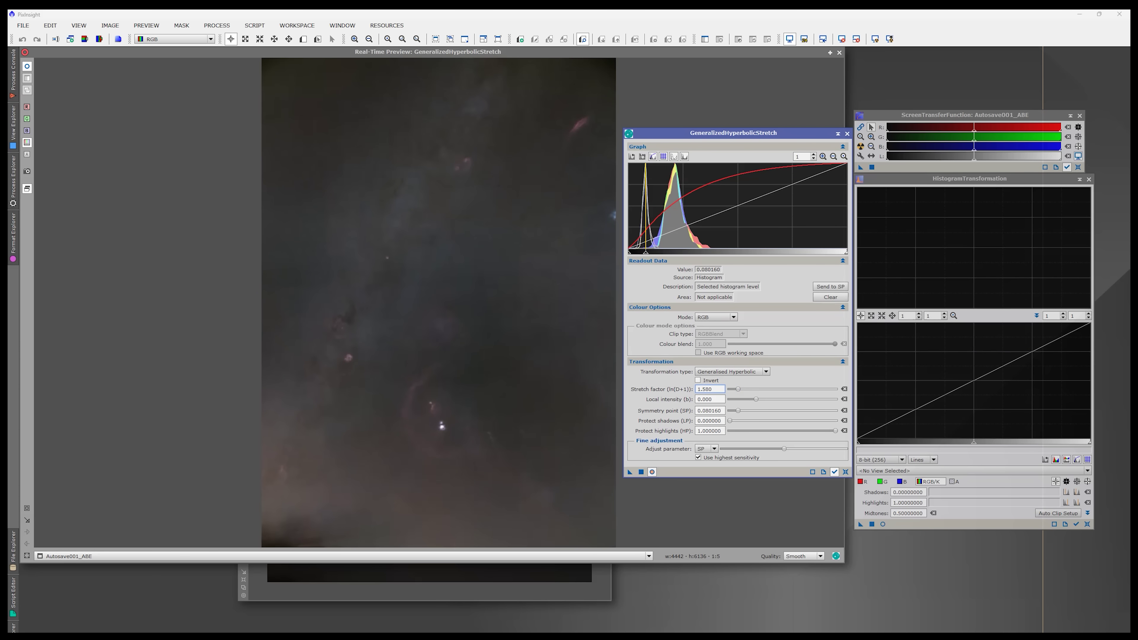
{"action": "left_click", "coordinate": [738, 411]}
{"action": "type", "text": "0.1"}
{"action": "key", "text": "Return"}
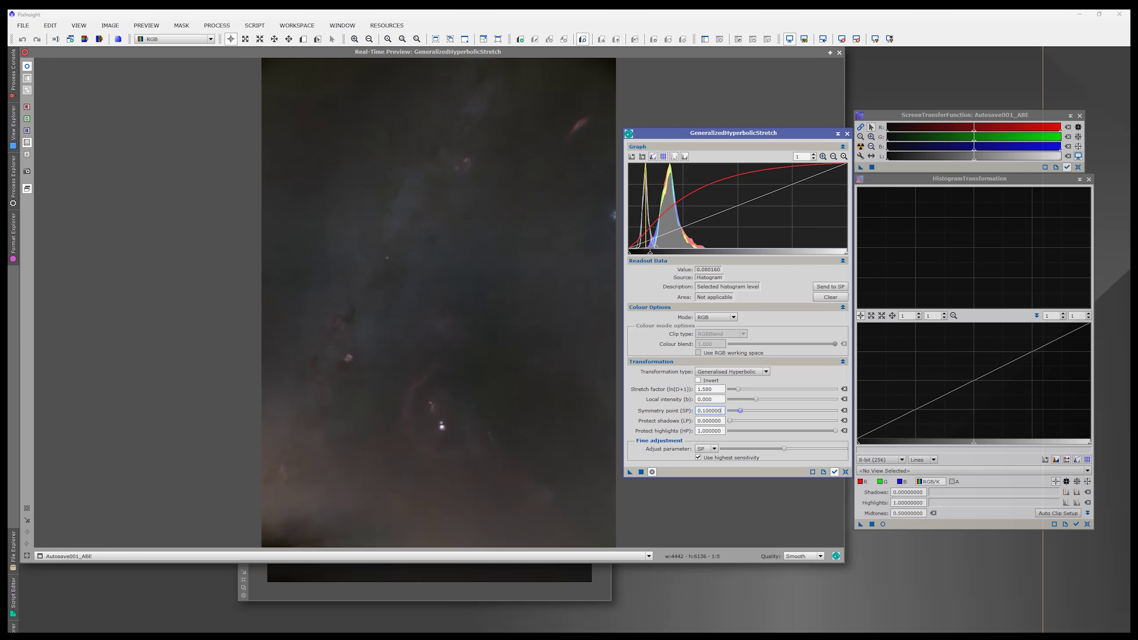
Step: Refine the hyperbolic stretch to a stretch factor of 2.320 and a symmetry point of about 0.11
{"action": "left_click", "coordinate": [738, 389]}
{"action": "type", "text": "1.74"}
{"action": "key", "text": "Return"}
{"action": "left_click_drag", "start_coordinate": [738, 389], "coordinate": [741, 389]}
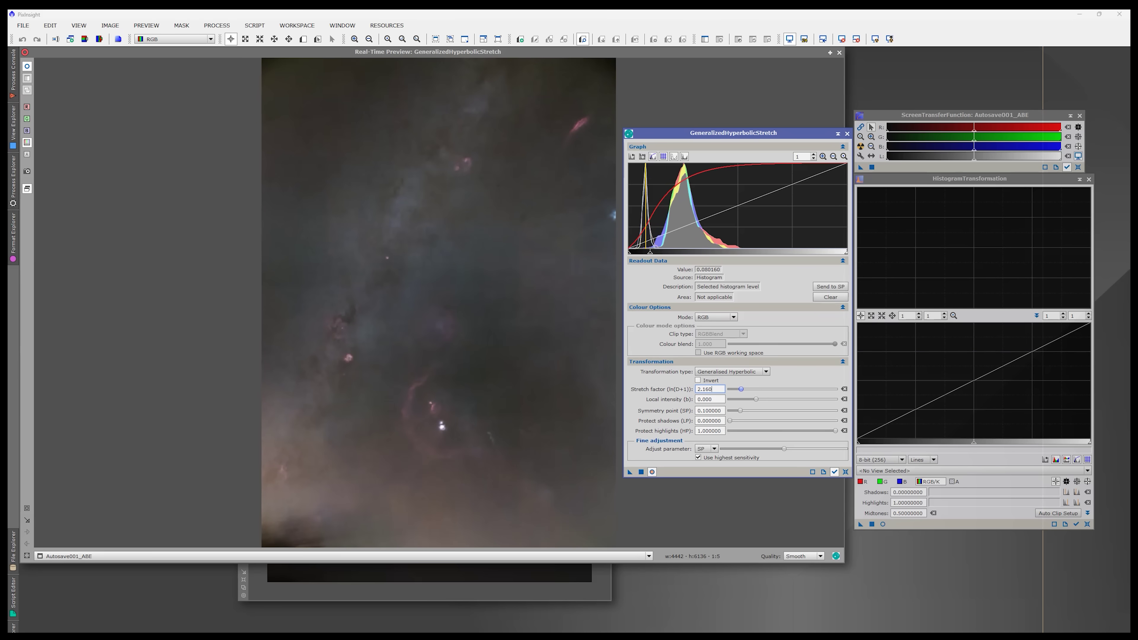
{"action": "left_click_drag", "start_coordinate": [740, 410], "coordinate": [742, 411]}
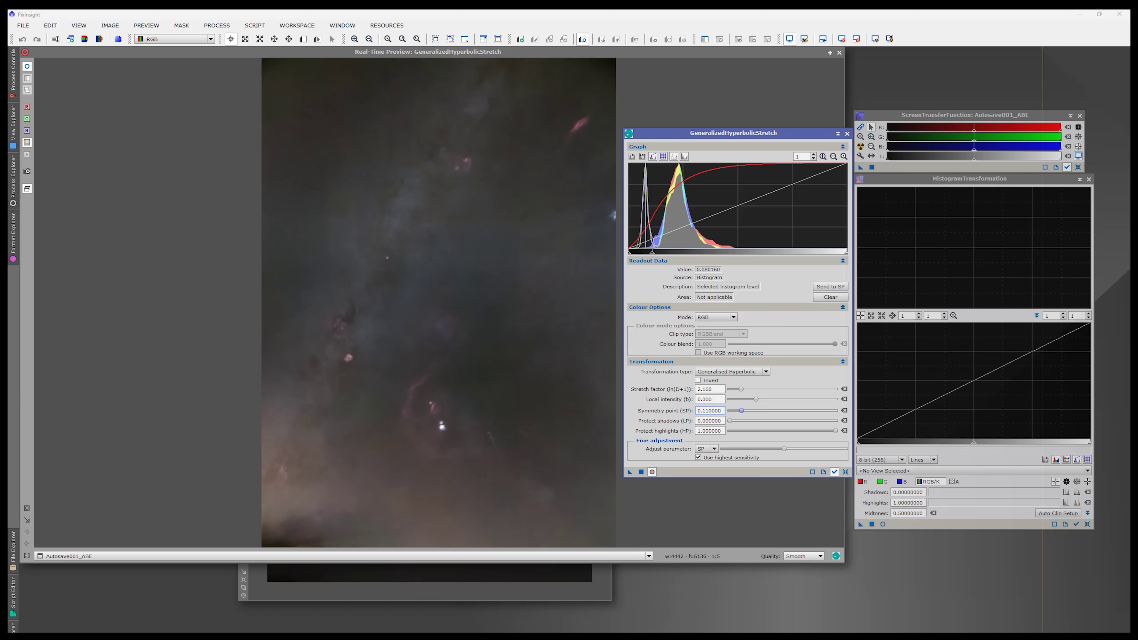
{"action": "left_click", "coordinate": [741, 389]}
{"action": "type", "text": "2.320"}
{"action": "key", "text": "Return"}
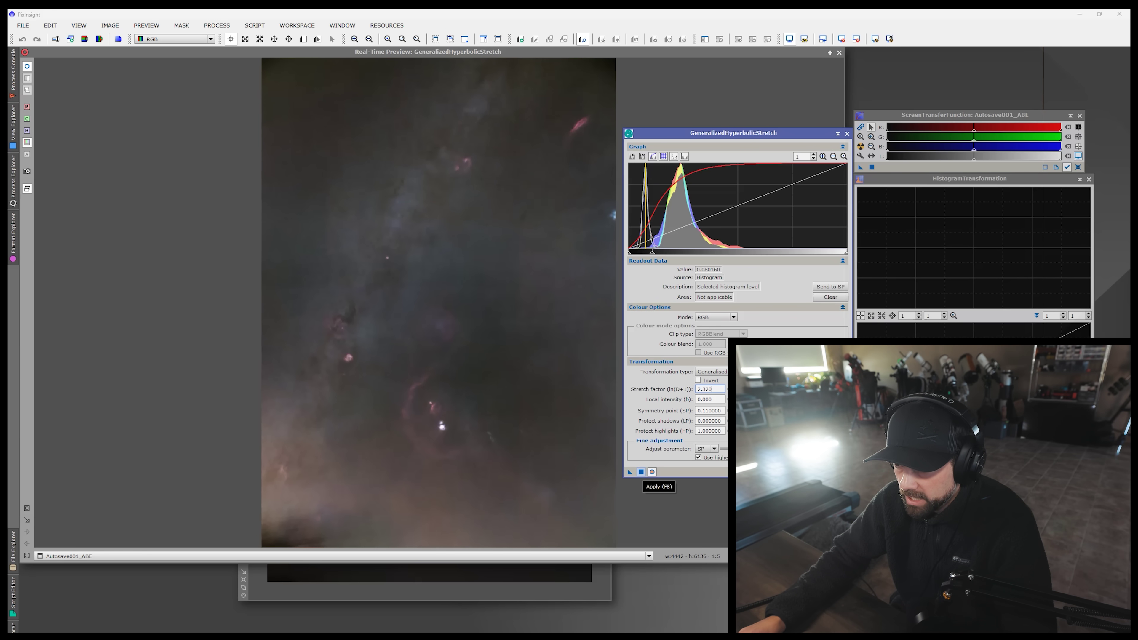
Step: Apply the hyperbolic stretch to the background-corrected image, close the real-time preview, and move the image and dialog apart
{"action": "left_click", "coordinate": [640, 471]}
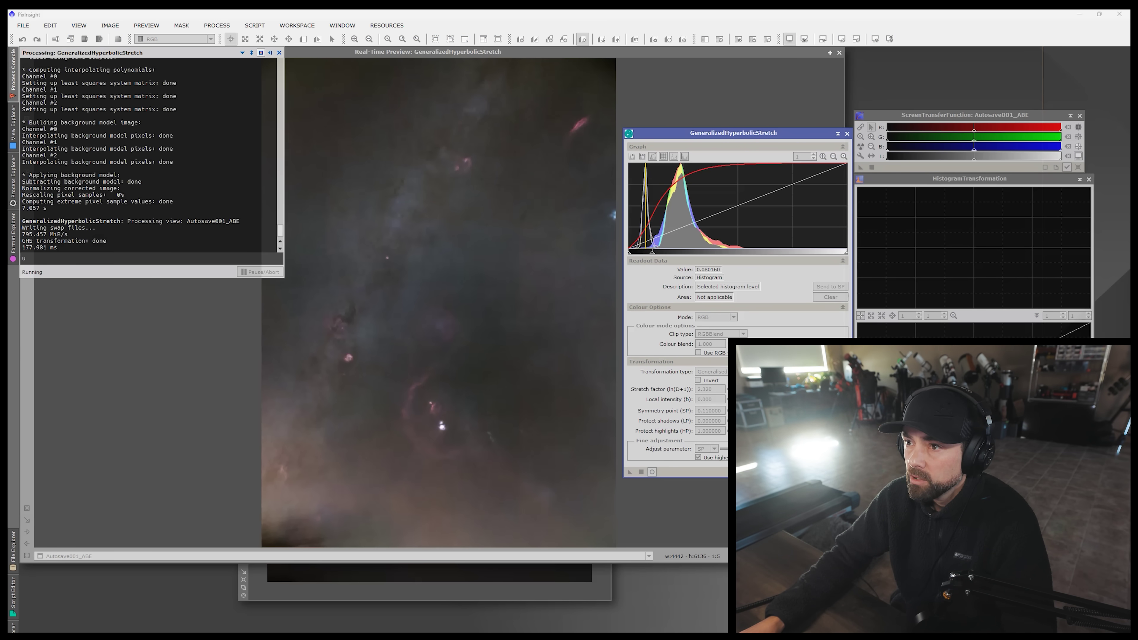
{"action": "left_click", "coordinate": [839, 53]}
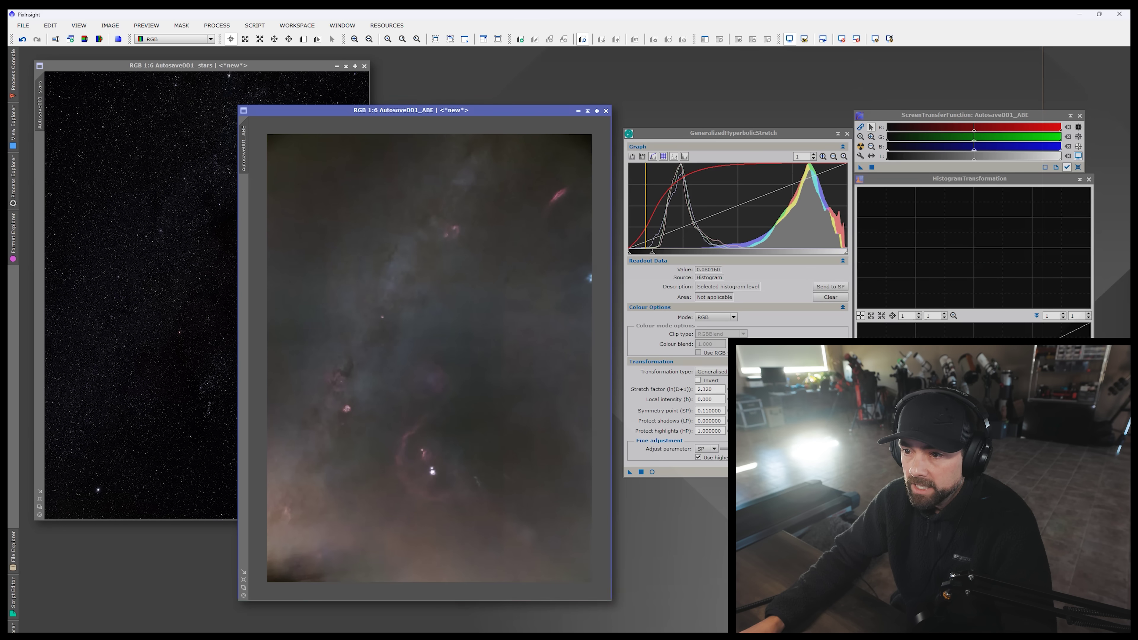
{"action": "left_click_drag", "start_coordinate": [493, 110], "coordinate": [468, 95]}
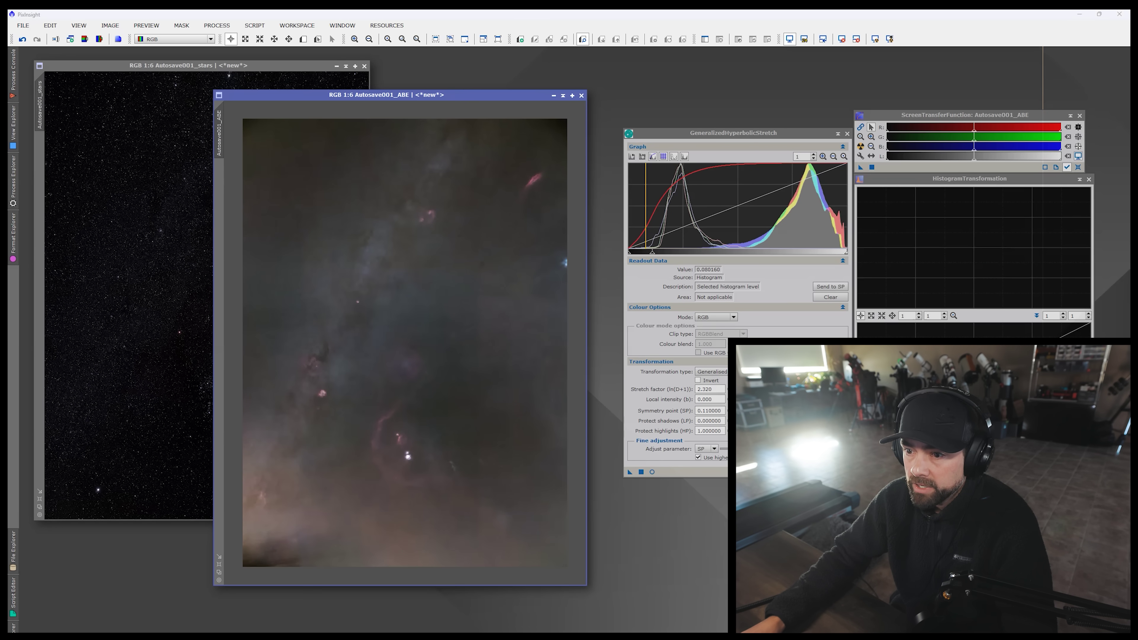
{"action": "left_click_drag", "start_coordinate": [717, 133], "coordinate": [763, 148]}
Step: Examine the nebulosity across the stretched starless image, from the Orion region up to the upper right edge
{"action": "scroll", "coordinate": [353, 385], "scroll_direction": "up", "scroll_amount": 2}
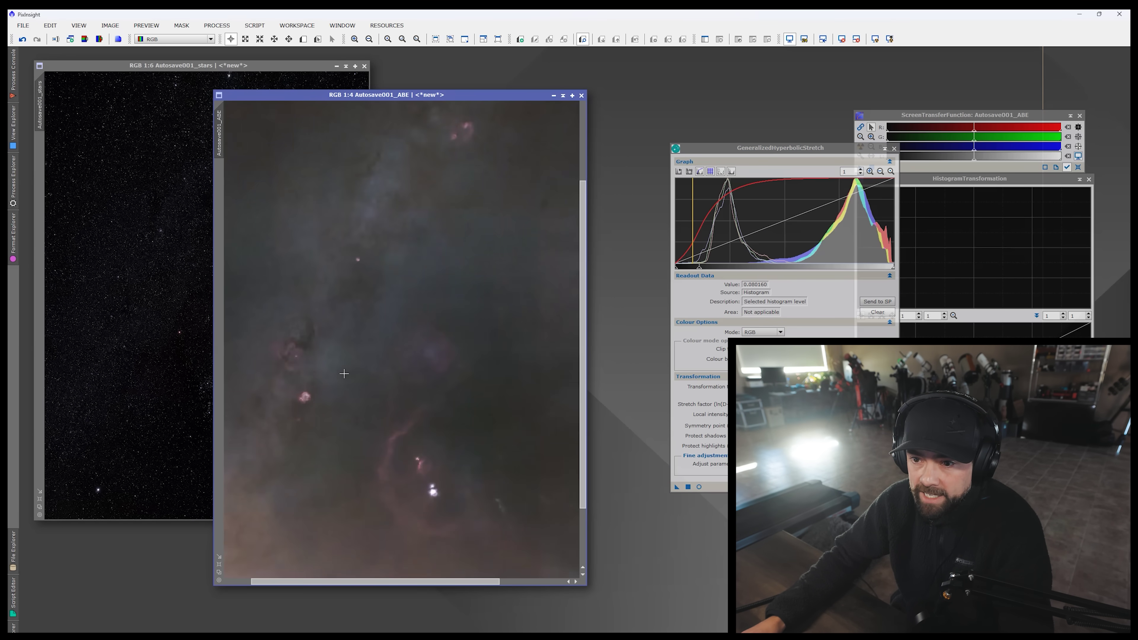
{"action": "scroll", "coordinate": [344, 373], "scroll_direction": "up", "scroll_amount": 1}
{"action": "left_click_drag", "start_coordinate": [337, 339], "coordinate": [456, 296]}
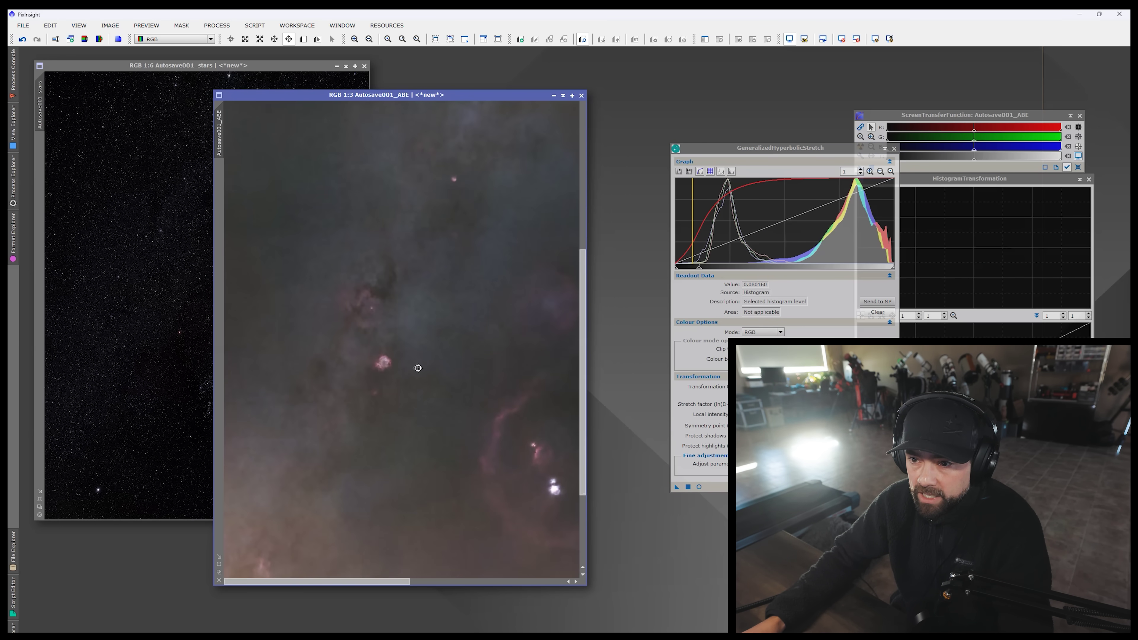
{"action": "left_click_drag", "start_coordinate": [387, 376], "coordinate": [396, 320]}
{"action": "left_click_drag", "start_coordinate": [362, 447], "coordinate": [415, 362]}
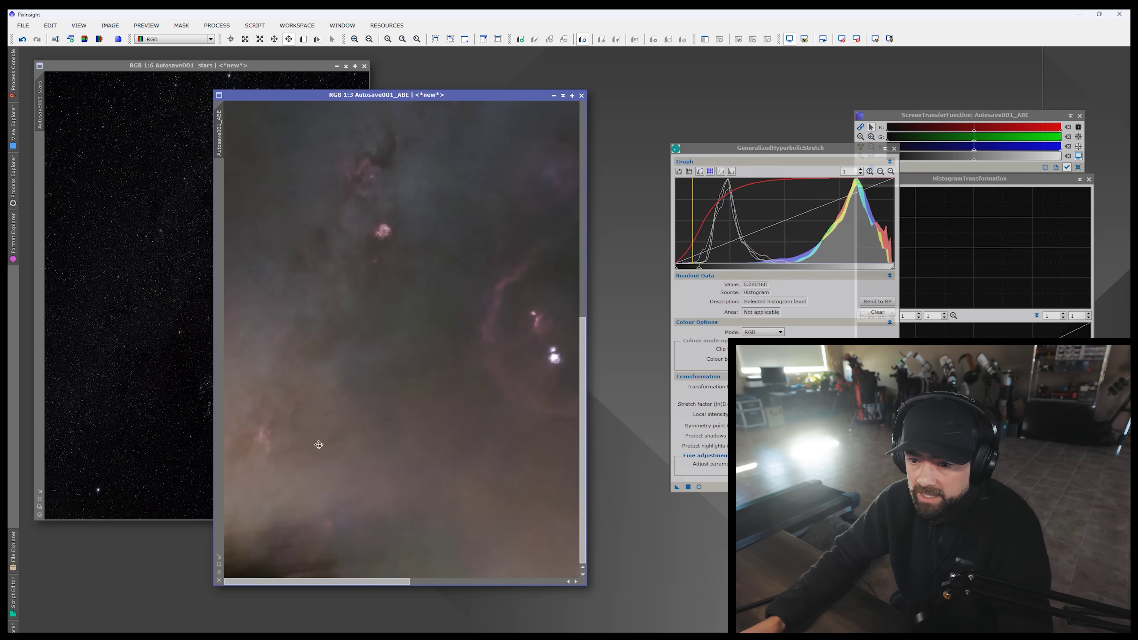
{"action": "left_click_drag", "start_coordinate": [439, 417], "coordinate": [404, 403]}
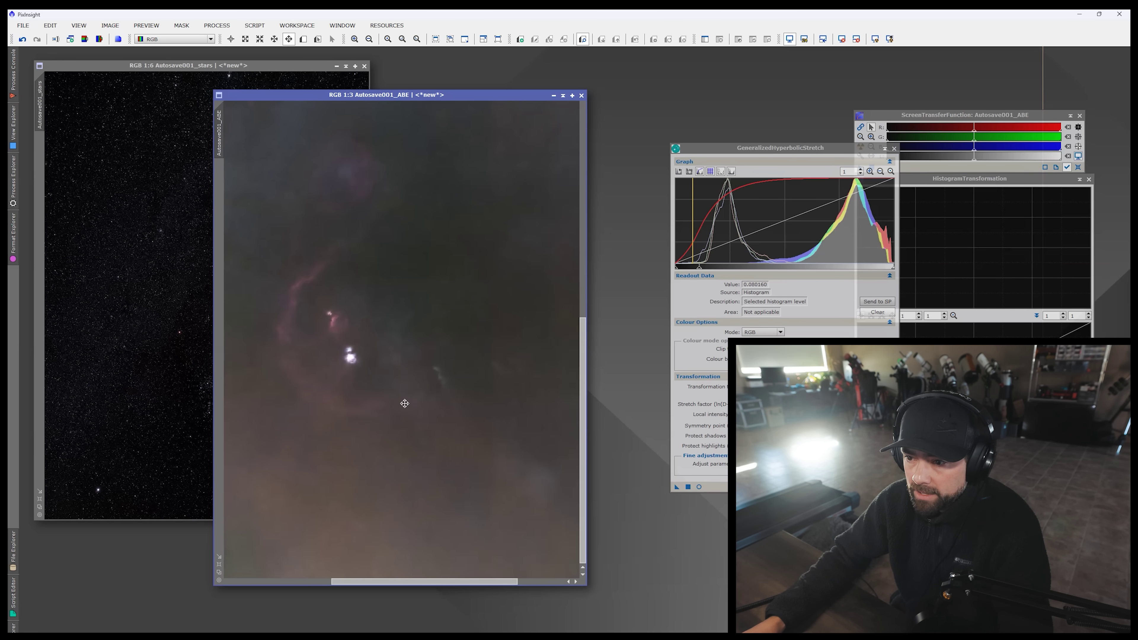
{"action": "left_click_drag", "start_coordinate": [413, 252], "coordinate": [411, 421]}
{"action": "left_click_drag", "start_coordinate": [455, 229], "coordinate": [407, 379]}
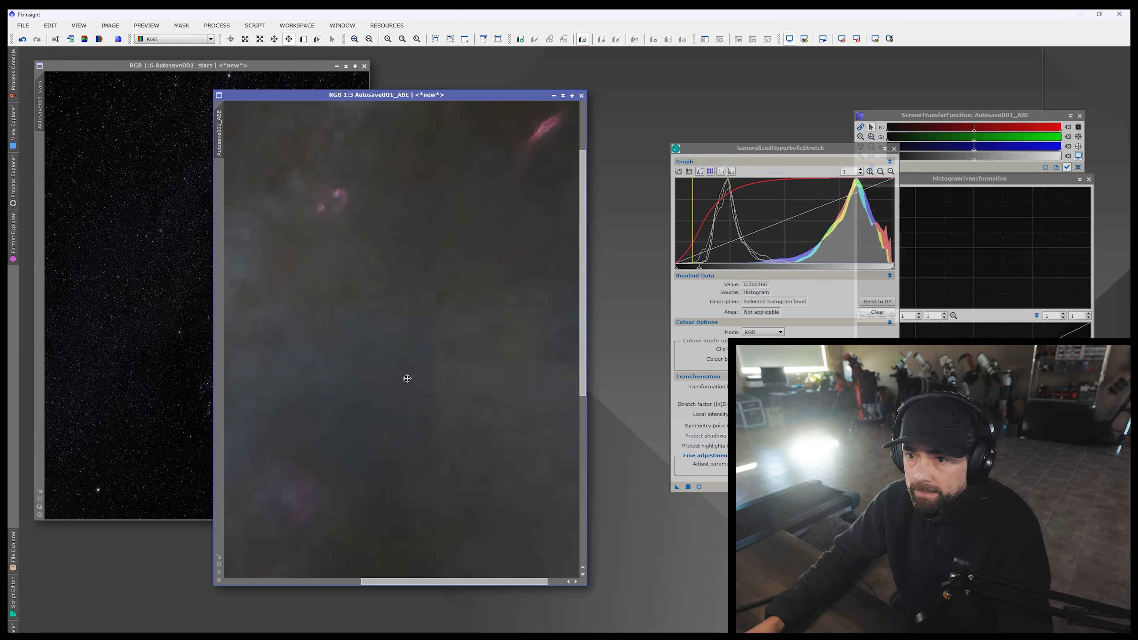
{"action": "left_click_drag", "start_coordinate": [419, 293], "coordinate": [480, 367]}
{"action": "left_click_drag", "start_coordinate": [486, 271], "coordinate": [369, 311]}
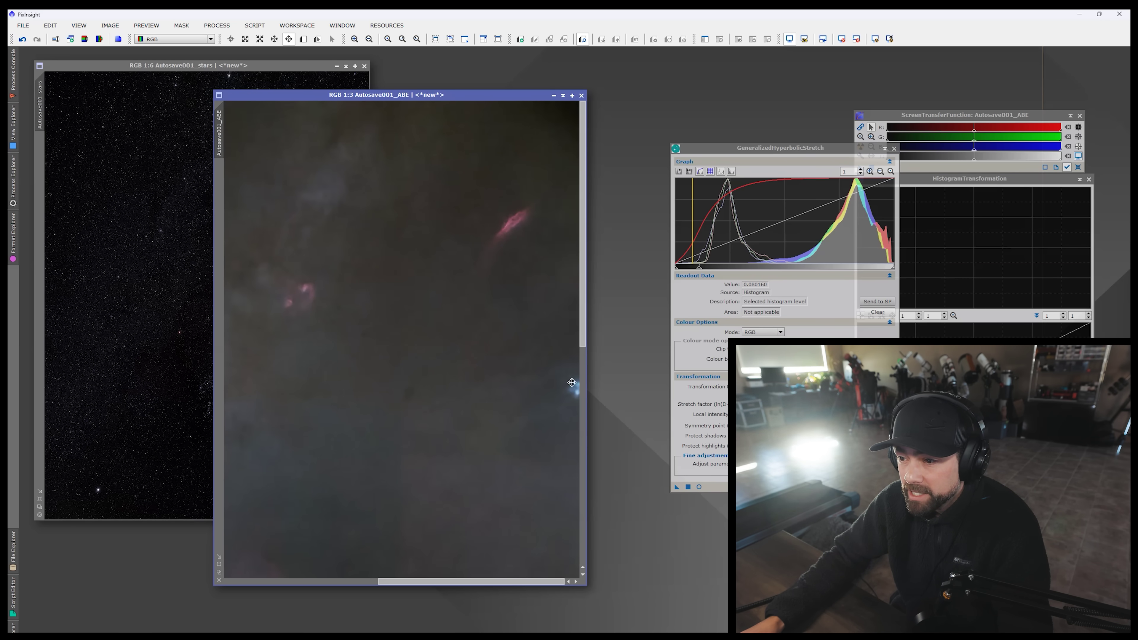
{"action": "scroll", "coordinate": [355, 350], "scroll_direction": "down", "scroll_amount": 1}
{"action": "scroll", "coordinate": [354, 349], "scroll_direction": "down", "scroll_amount": 2}
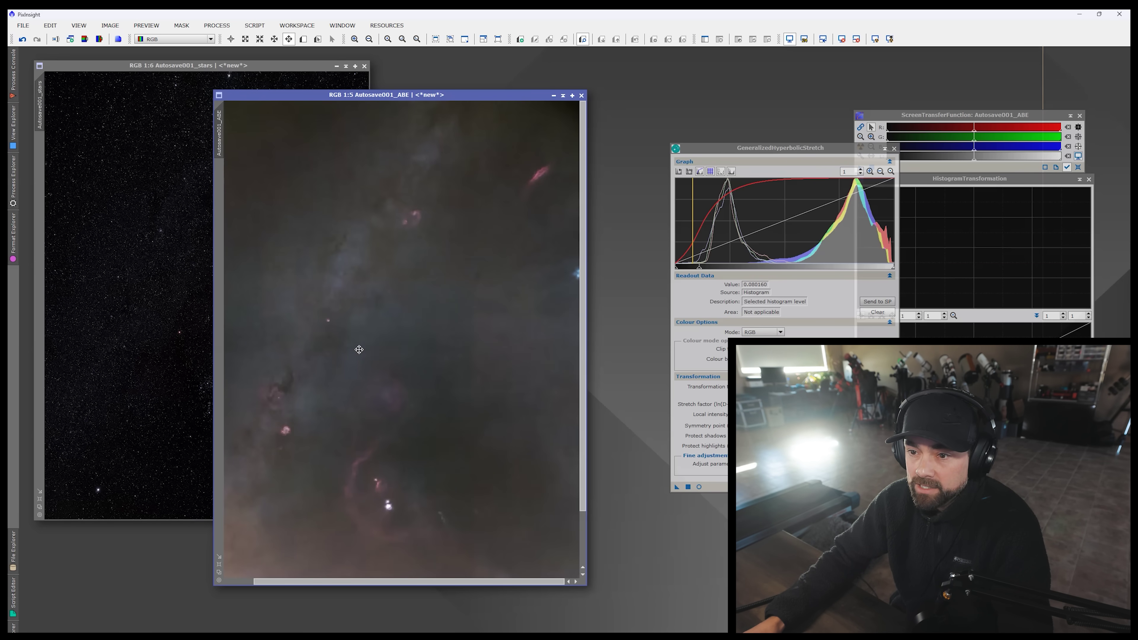
Step: Switch to Photoshop and inspect the BASIC_16_NEW.tif and STARLESS_16_NEW.tif images
{"action": "key", "text": "alt+r"}
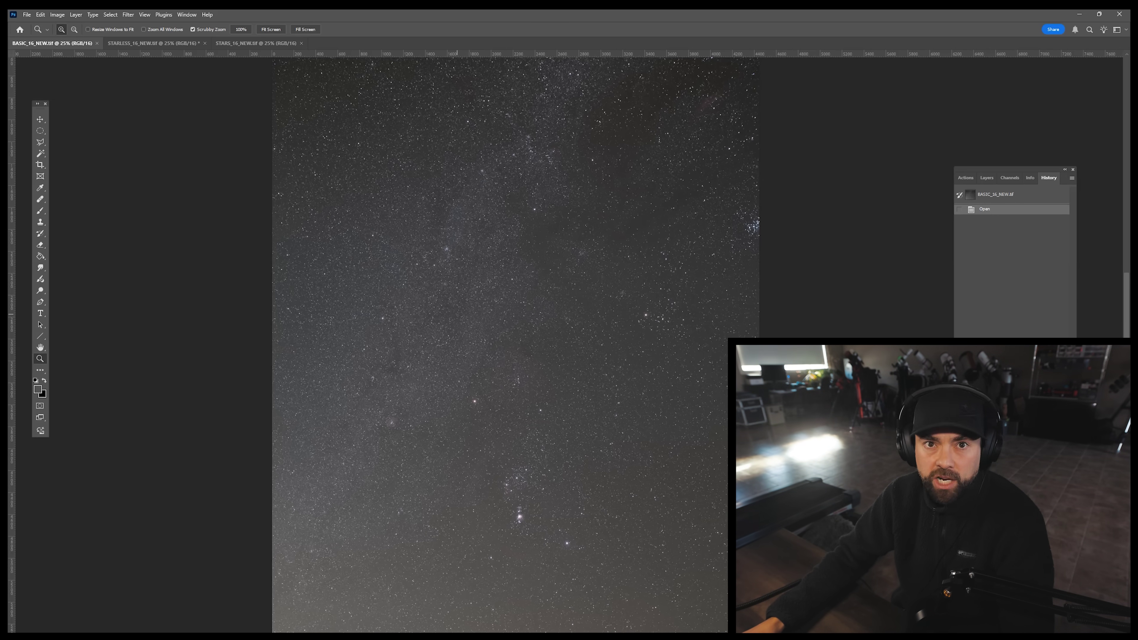
{"action": "left_click_drag", "start_coordinate": [612, 374], "coordinate": [598, 351]}
{"action": "left_click", "coordinate": [577, 357], "text": "alt"}
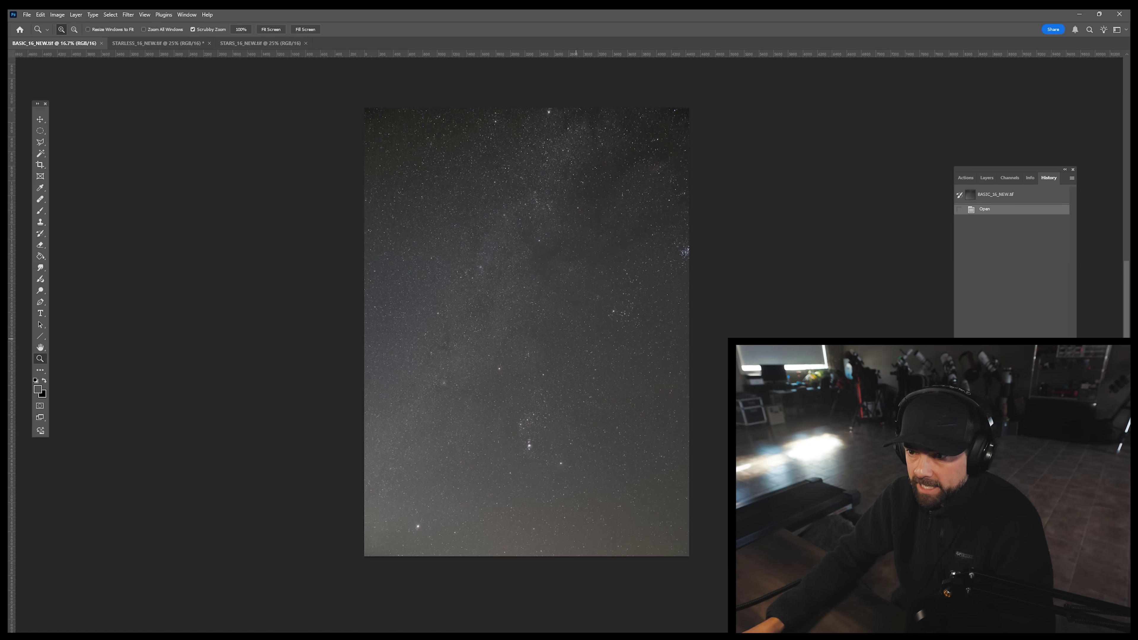
{"action": "left_click", "coordinate": [576, 329]}
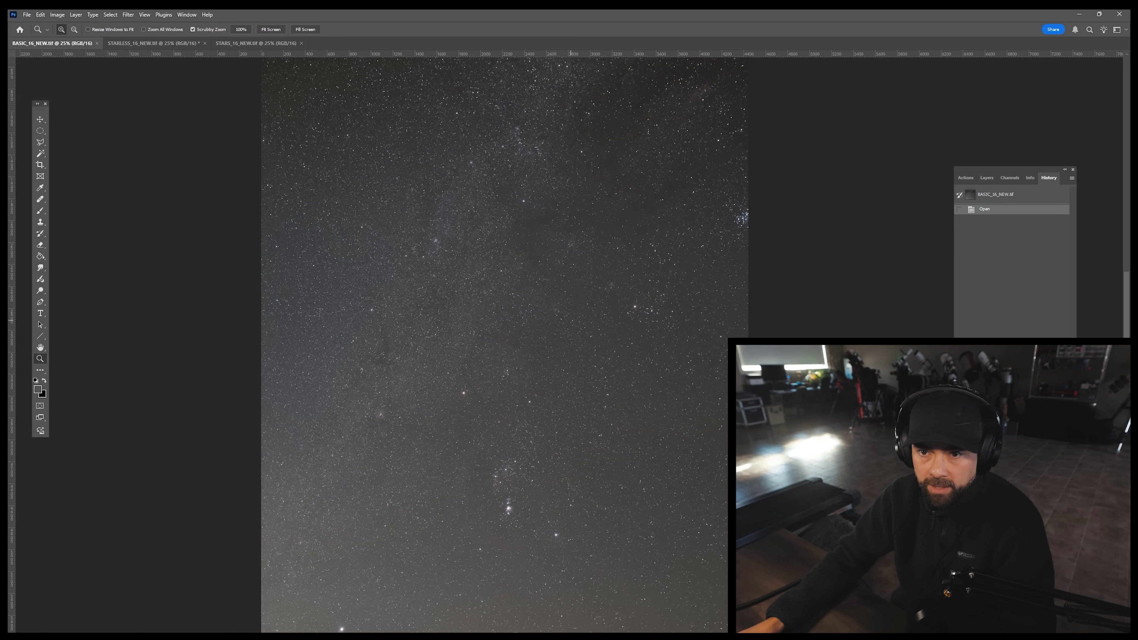
{"action": "left_click", "coordinate": [162, 43]}
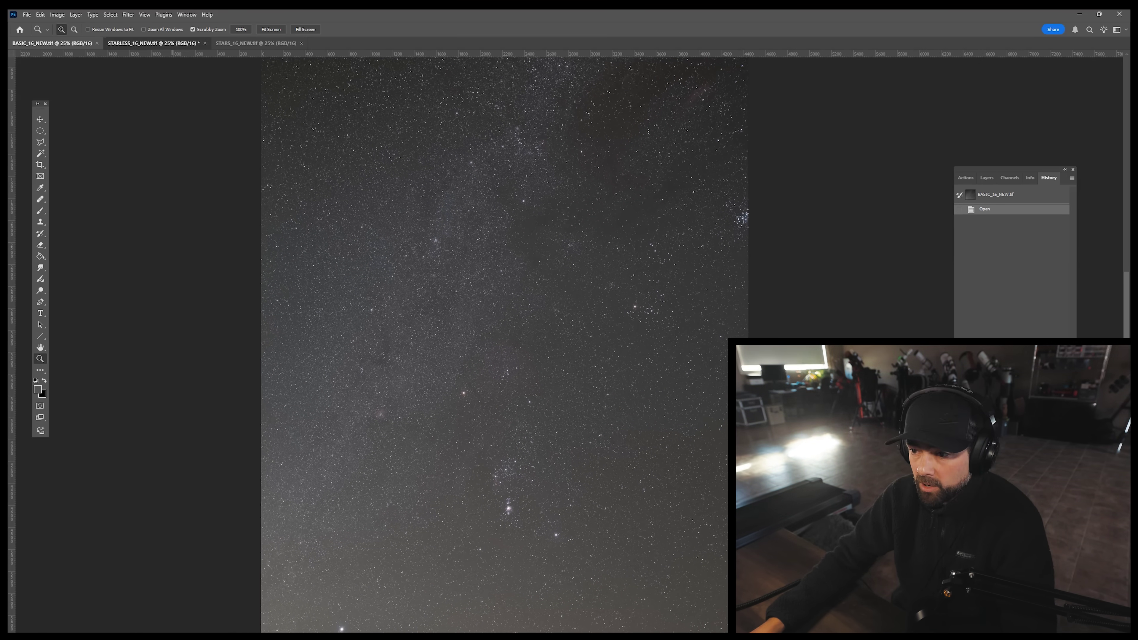
{"action": "left_click_drag", "start_coordinate": [561, 346], "coordinate": [554, 345]}
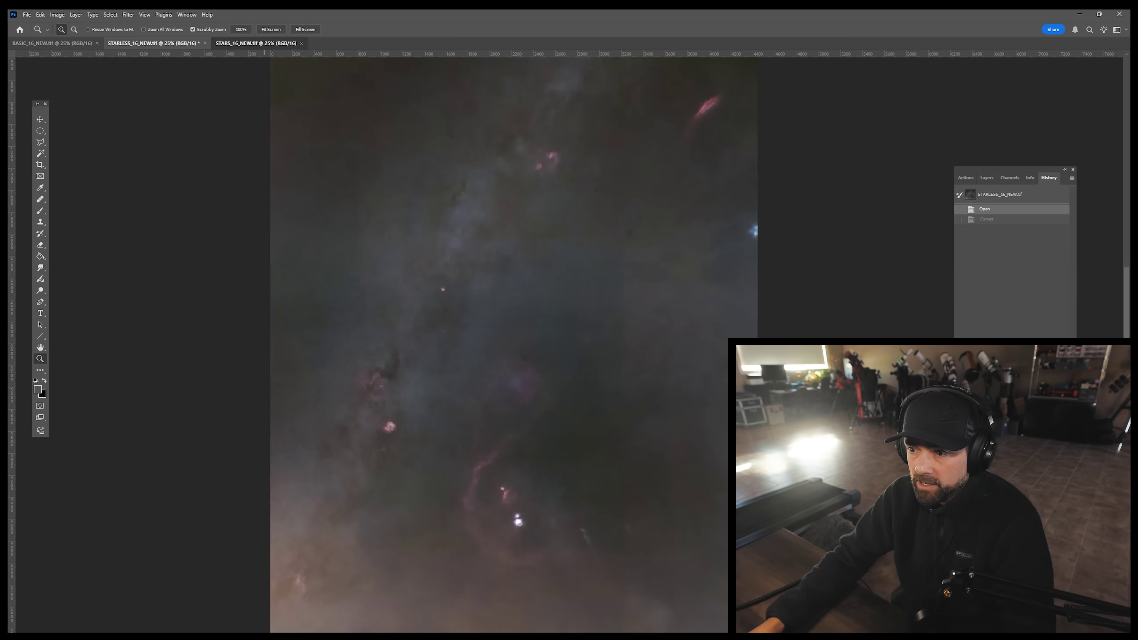
Step: Inspect the stars-only image STARS_16_NEW.tif up close and compare it with the starless image
{"action": "left_click", "coordinate": [262, 43]}
{"action": "left_click_drag", "start_coordinate": [726, 376], "coordinate": [652, 342]}
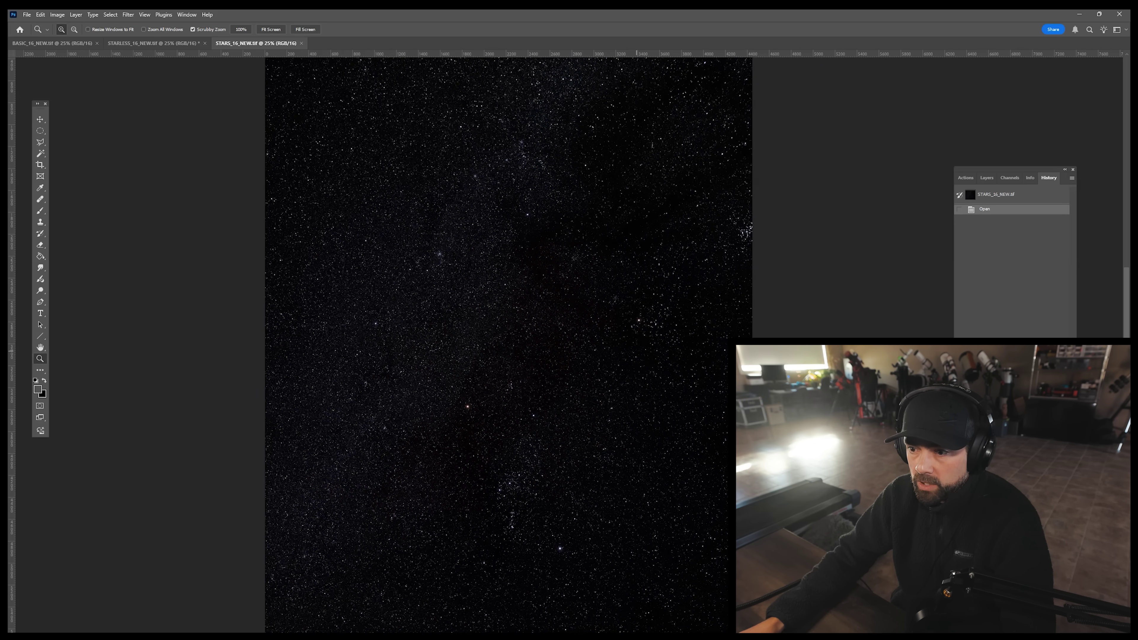
{"action": "left_click", "coordinate": [623, 372], "text": "alt"}
{"action": "left_click", "coordinate": [652, 312]}
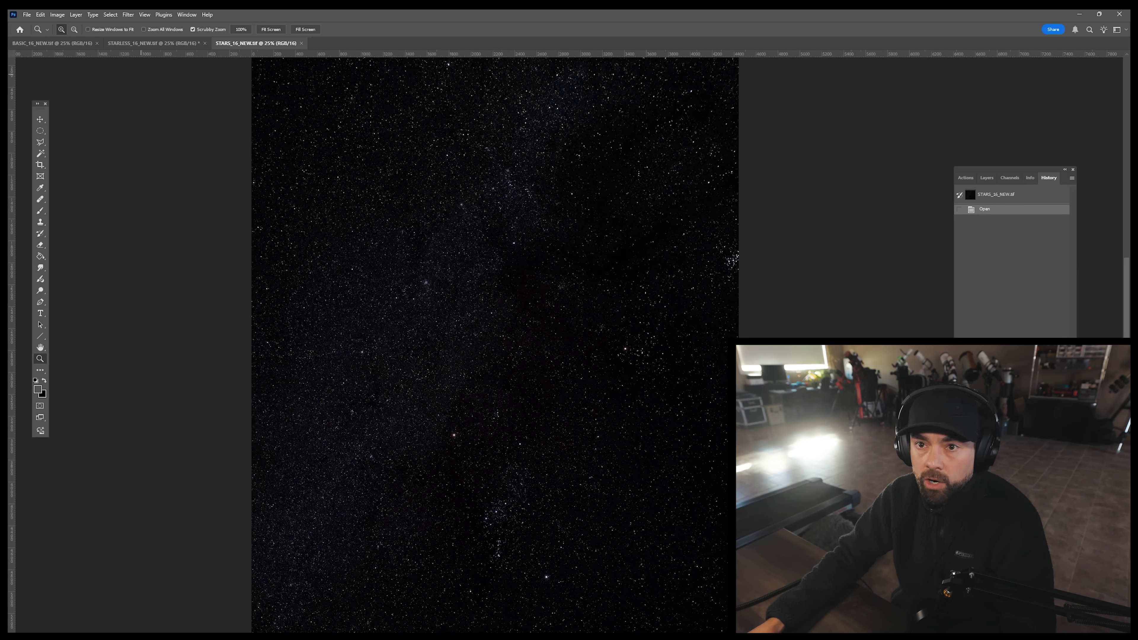
{"action": "left_click", "coordinate": [156, 44]}
{"action": "left_click", "coordinate": [256, 43]}
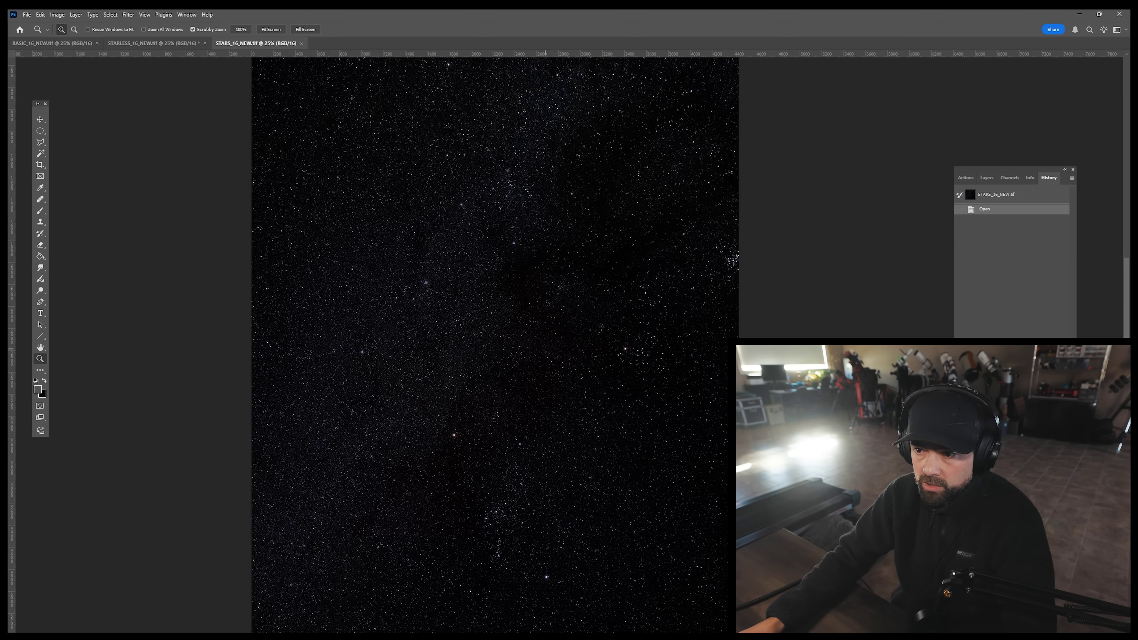
{"action": "key", "text": "ctrl+plus"}
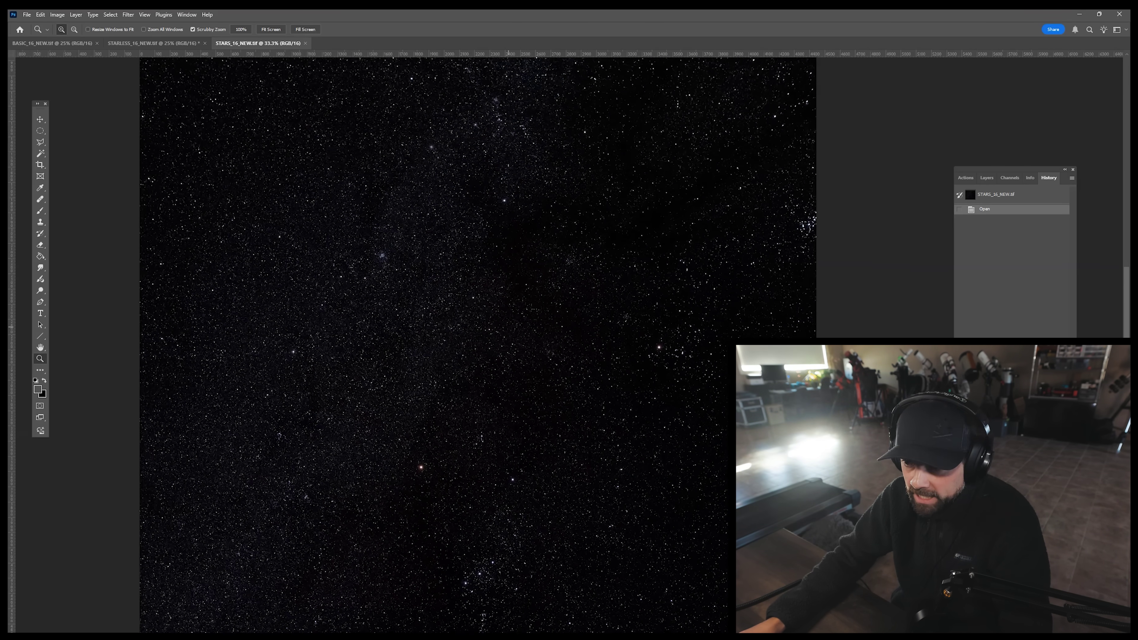
Step: Open the stars-only image in the Camera Raw Filter and view the Orion star field at 100%
{"action": "key", "text": "ctrl+plus"}
{"action": "key", "text": "ctrl+plus"}
{"action": "key", "text": "ctrl+plus"}
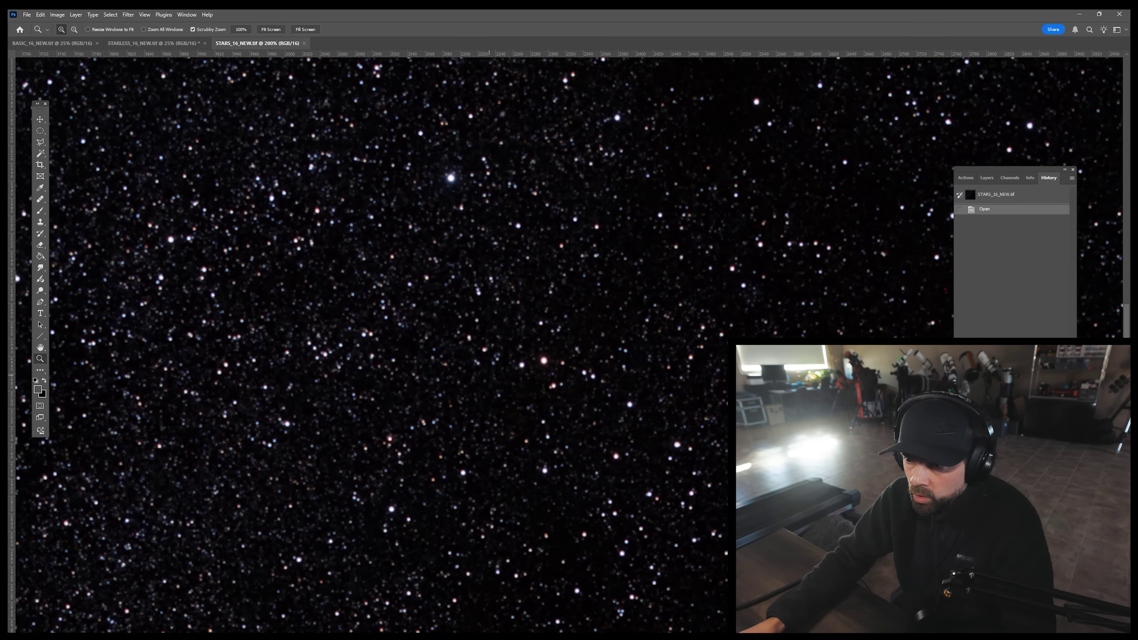
{"action": "left_click", "coordinate": [128, 15]}
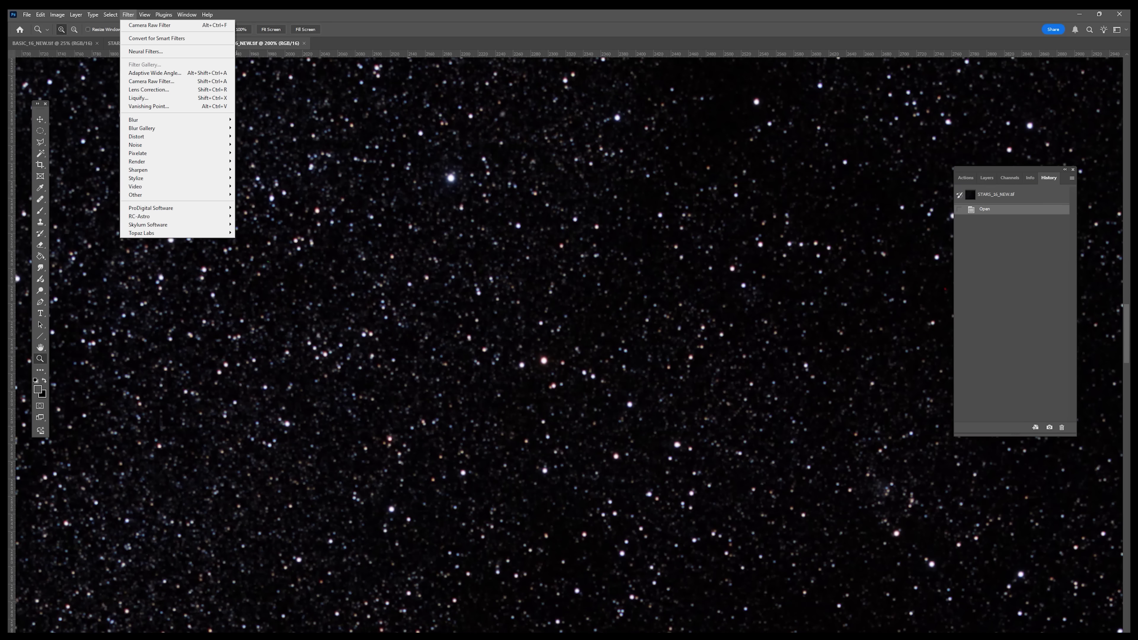
{"action": "left_click", "coordinate": [151, 81]}
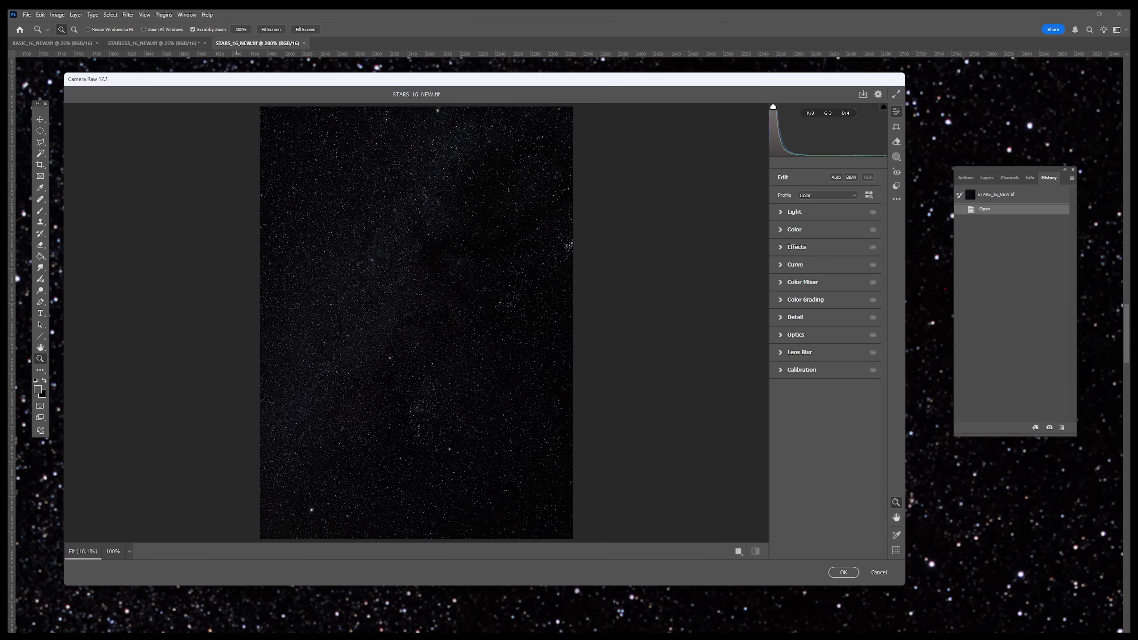
{"action": "left_click", "coordinate": [457, 358]}
{"action": "key", "text": "space"}
{"action": "left_click_drag", "start_coordinate": [456, 358], "coordinate": [559, 145]}
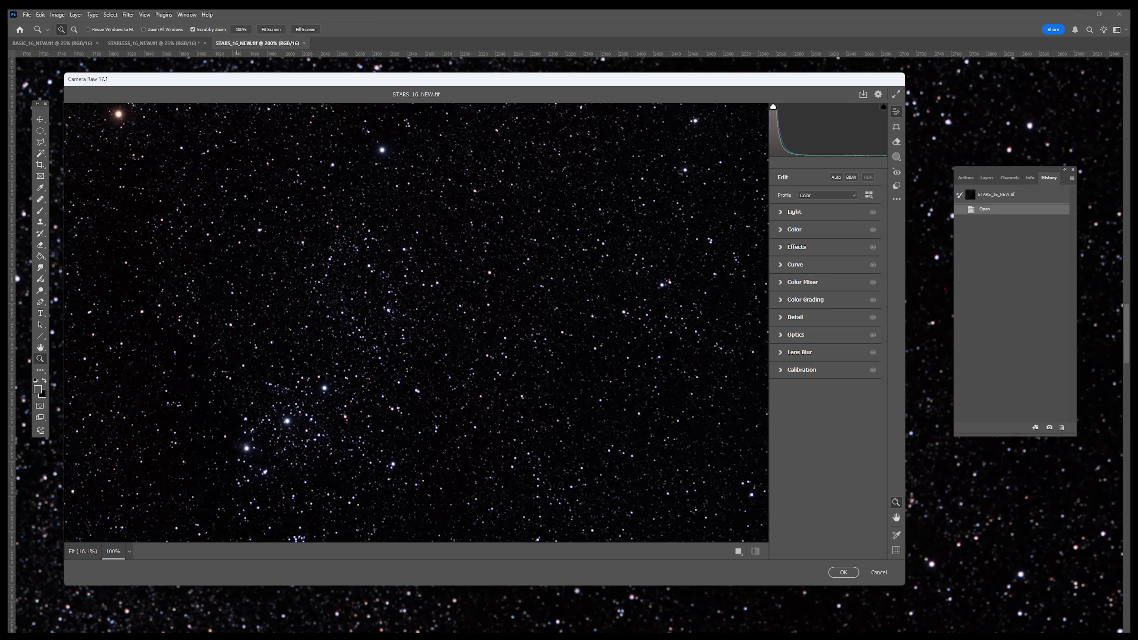
Step: In the Color Mixer, set Aquas hue to +31 and saturation to Oranges +15, Yellows +30 and Magentas -21, and apply the filter
{"action": "left_click", "coordinate": [781, 282]}
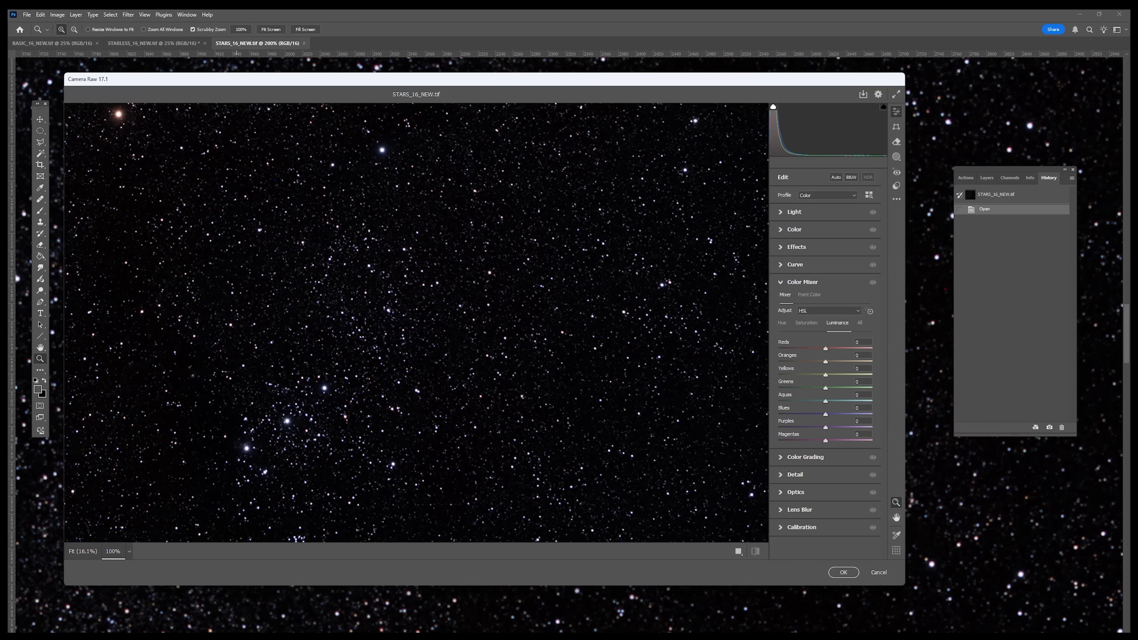
{"action": "left_click", "coordinate": [806, 323]}
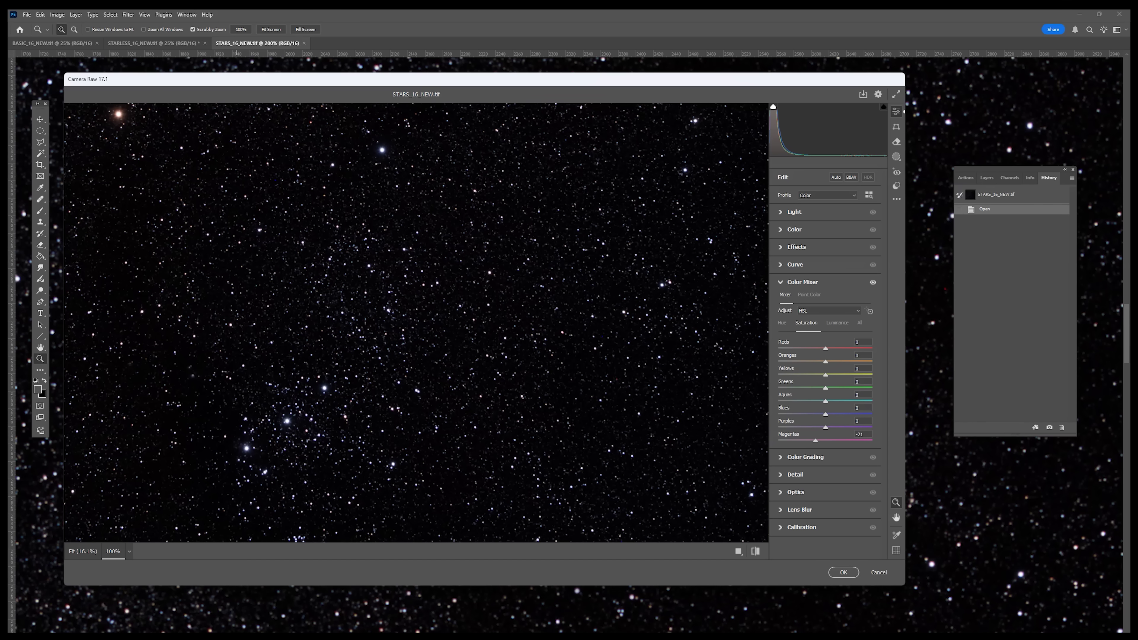
{"action": "left_click", "coordinate": [781, 322]}
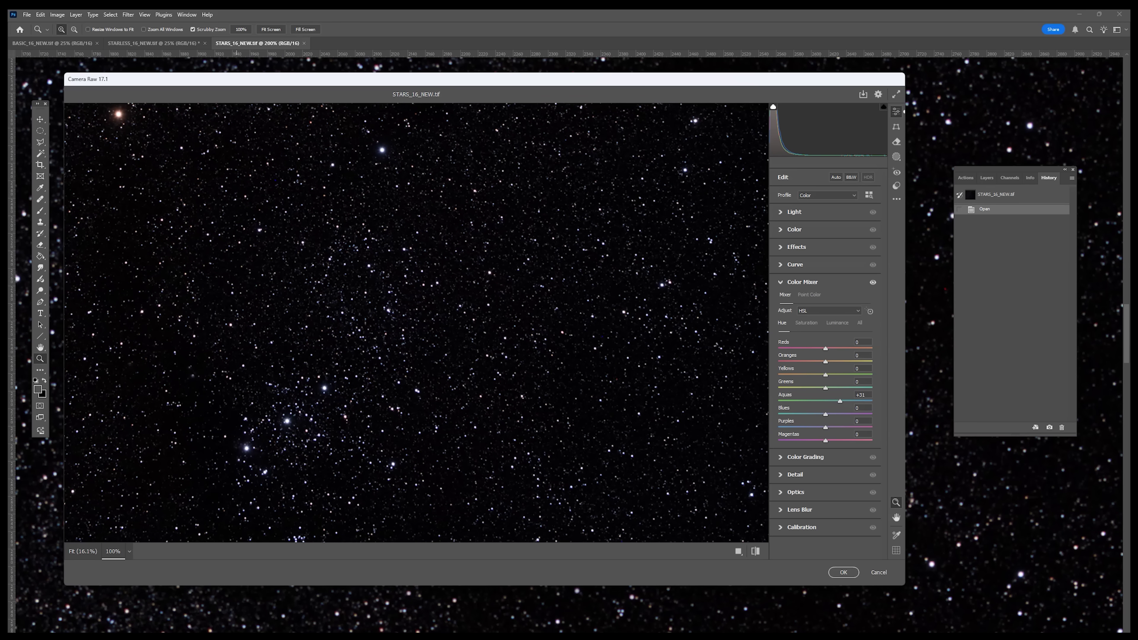
{"action": "left_click", "coordinate": [806, 323]}
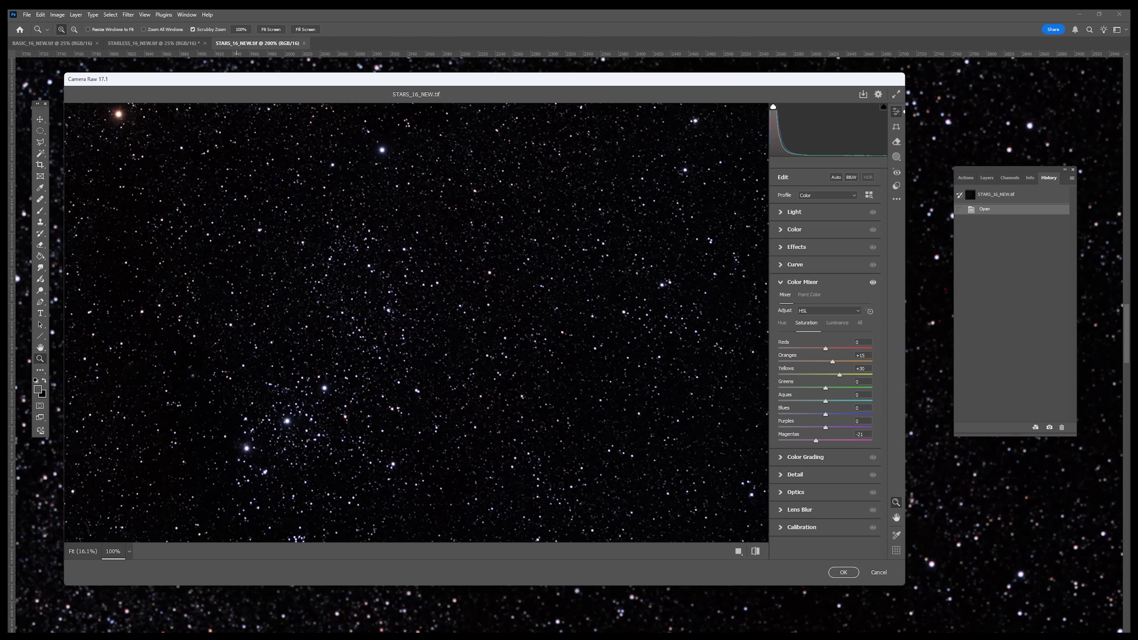
{"action": "left_click", "coordinate": [781, 282]}
{"action": "key", "text": "space"}
{"action": "left_click_drag", "start_coordinate": [313, 224], "coordinate": [564, 401]}
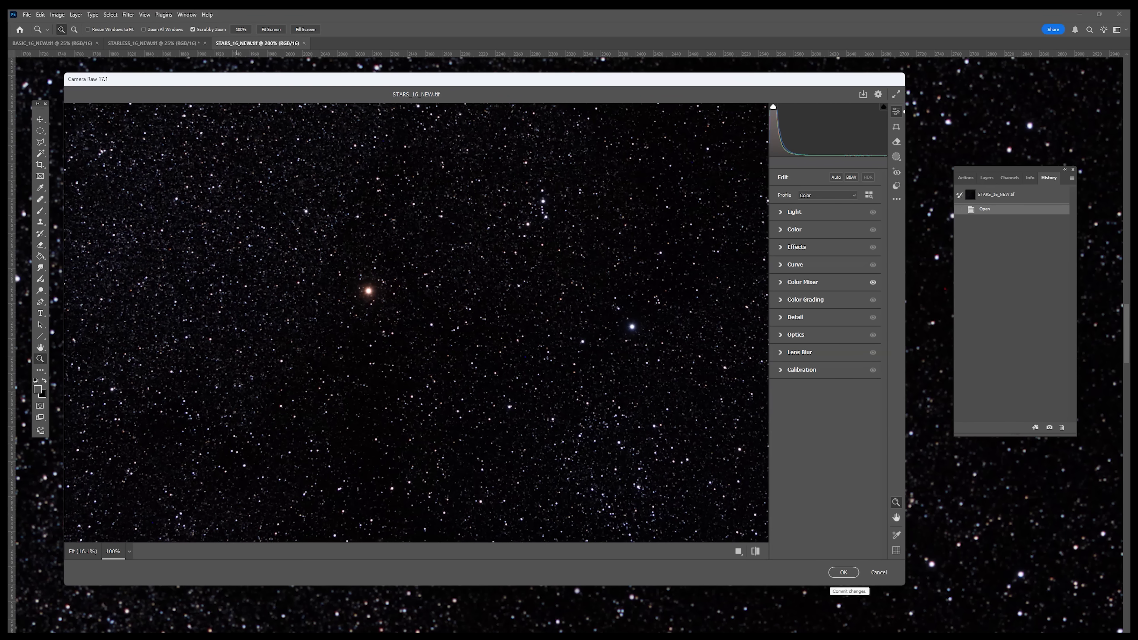
{"action": "left_click", "coordinate": [843, 571]}
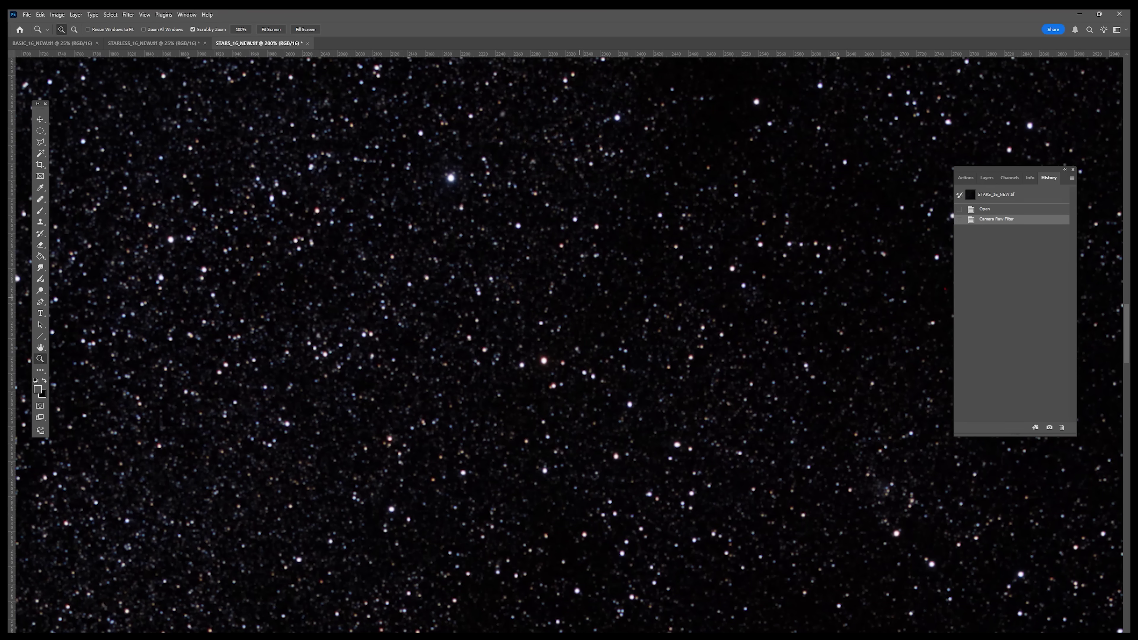
Step: Copy the entire stars-only image and paste it in place over the nebulosity in STARLESS_16_NEW.tif
{"action": "left_click", "coordinate": [650, 359], "text": "alt"}
{"action": "left_click", "coordinate": [690, 358], "text": "alt"}
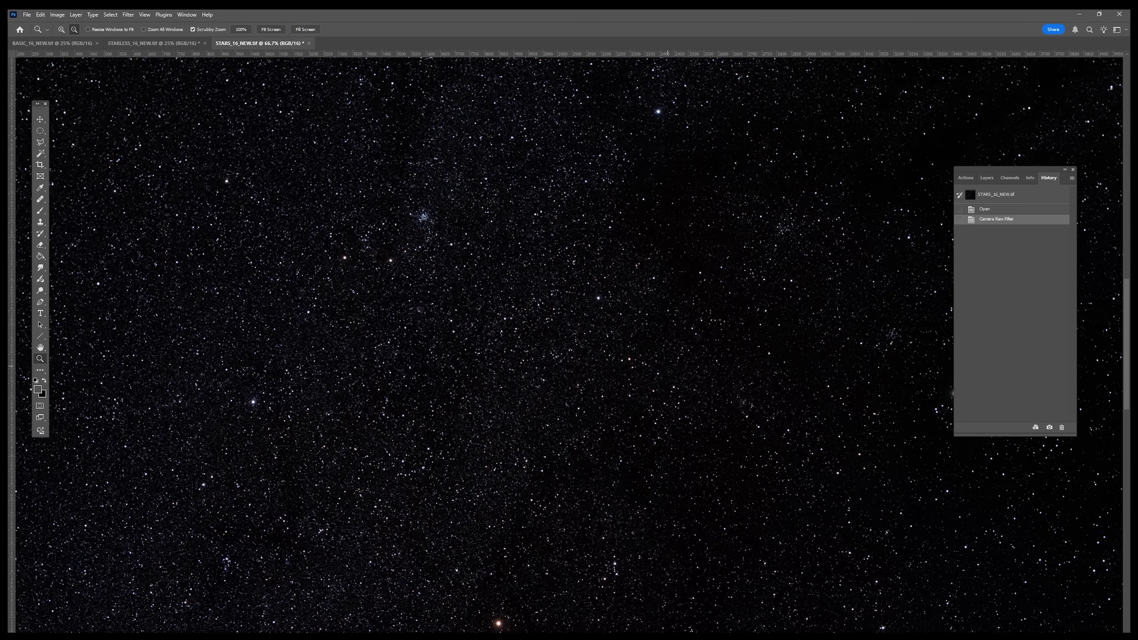
{"action": "key", "text": "ctrl+minus"}
{"action": "key", "text": "ctrl+minus"}
{"action": "left_click", "coordinate": [110, 15]}
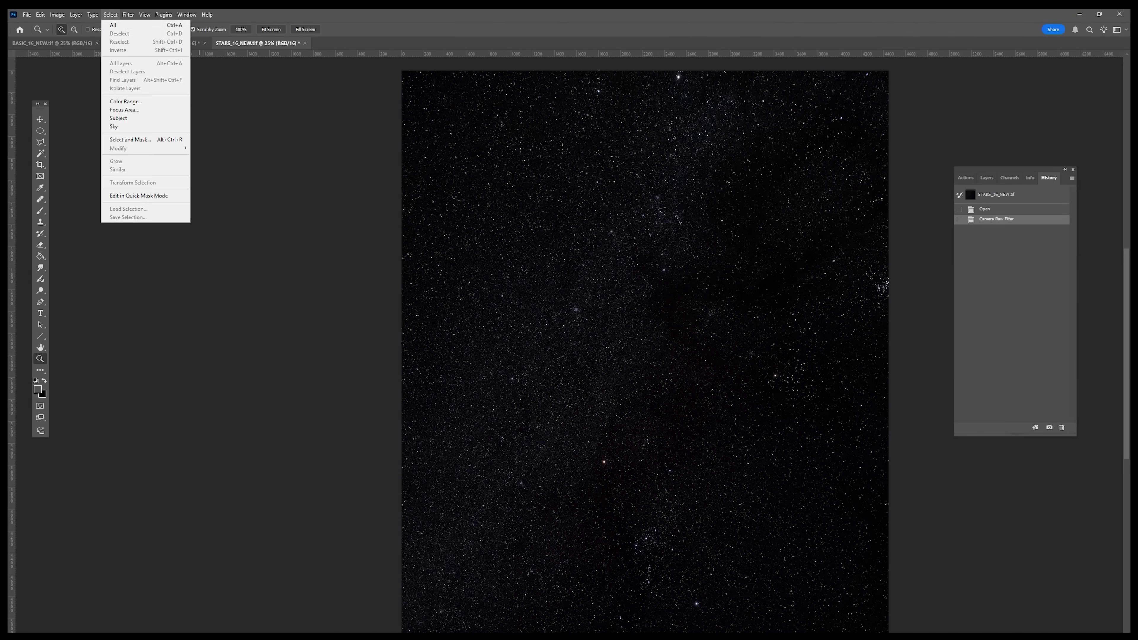
{"action": "left_click", "coordinate": [113, 25]}
{"action": "left_click", "coordinate": [40, 15]}
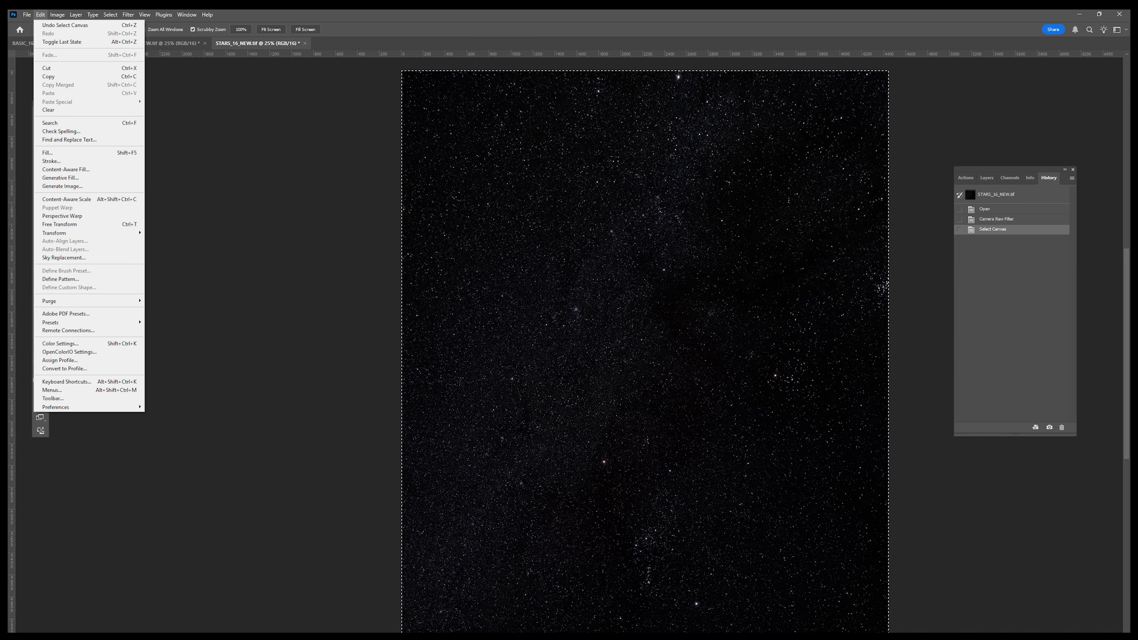
{"action": "left_click", "coordinate": [48, 76]}
{"action": "left_click", "coordinate": [155, 44]}
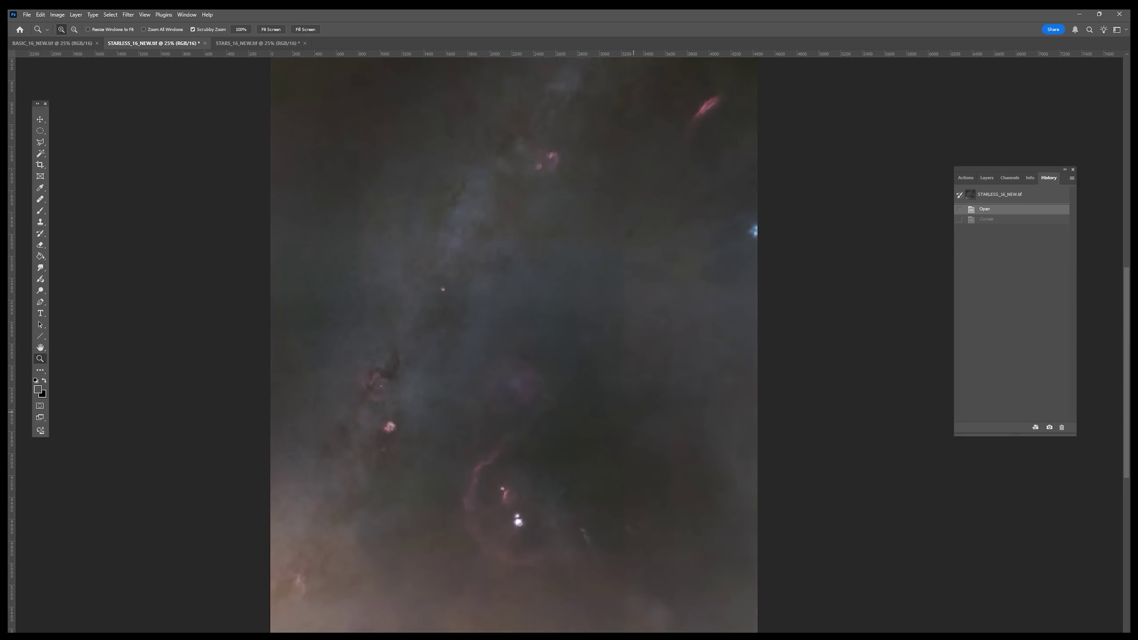
{"action": "left_click", "coordinate": [41, 14]}
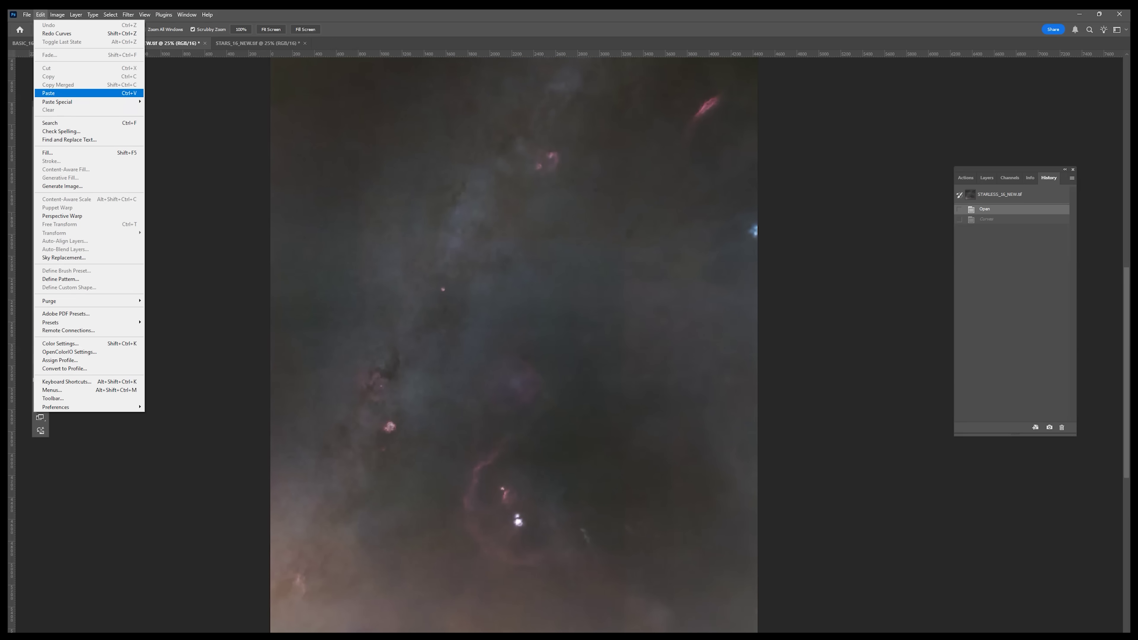
{"action": "mouse_move", "coordinate": [57, 101]}
{"action": "left_click", "coordinate": [167, 110]}
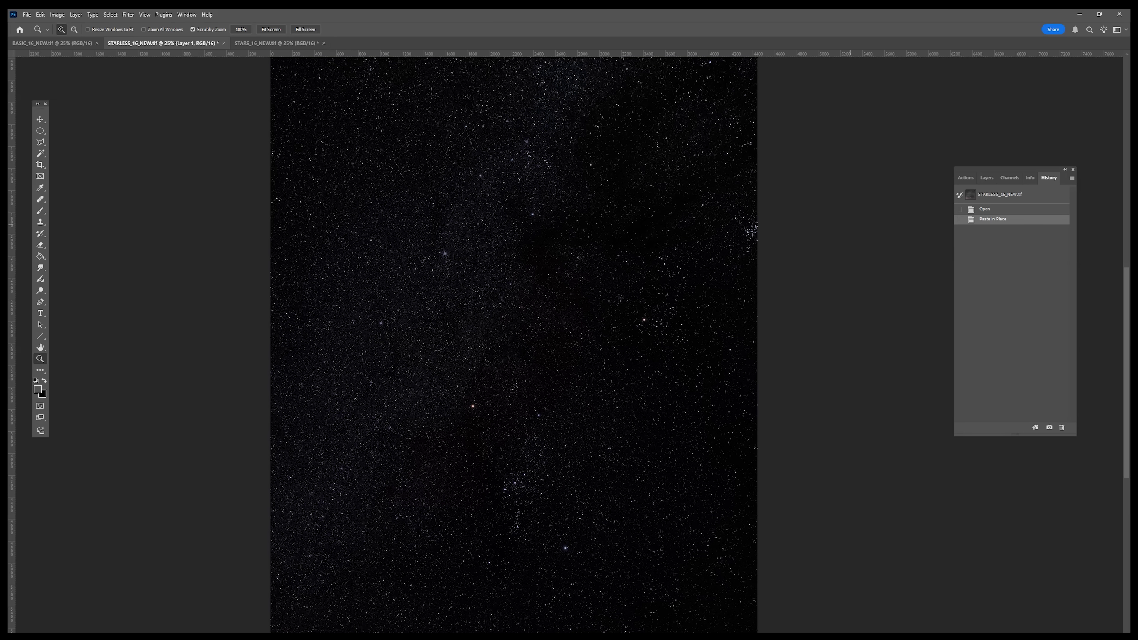
Step: Set the pasted stars layer's blend mode to Screen
{"action": "key", "text": "ctrl+plus"}
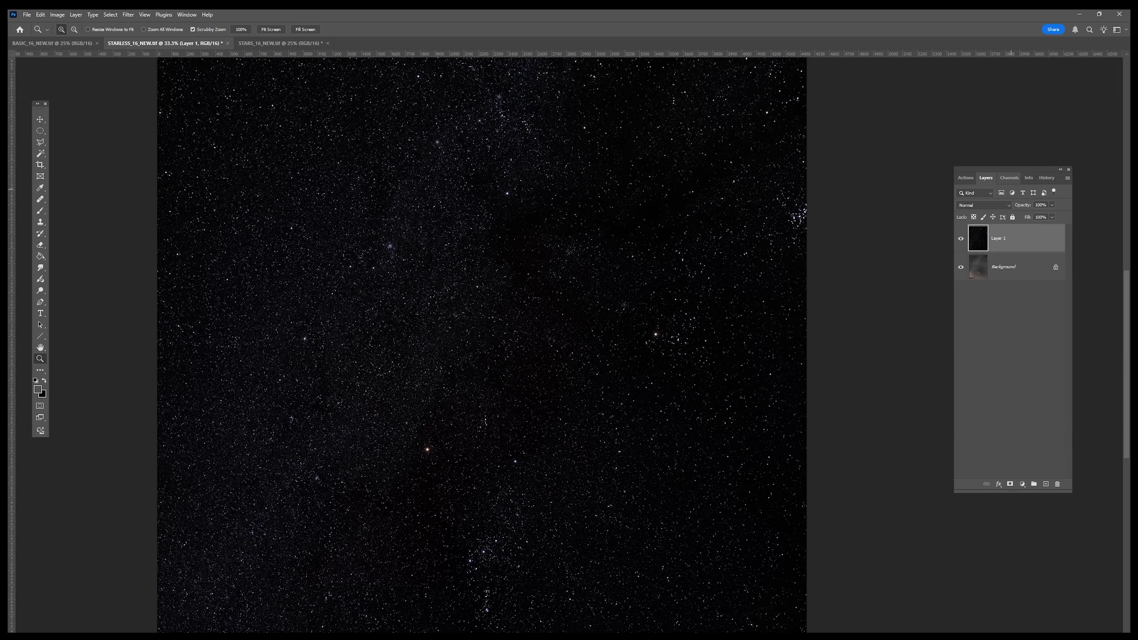
{"action": "key", "text": "F7"}
{"action": "left_click_drag", "start_coordinate": [1010, 169], "coordinate": [912, 167]}
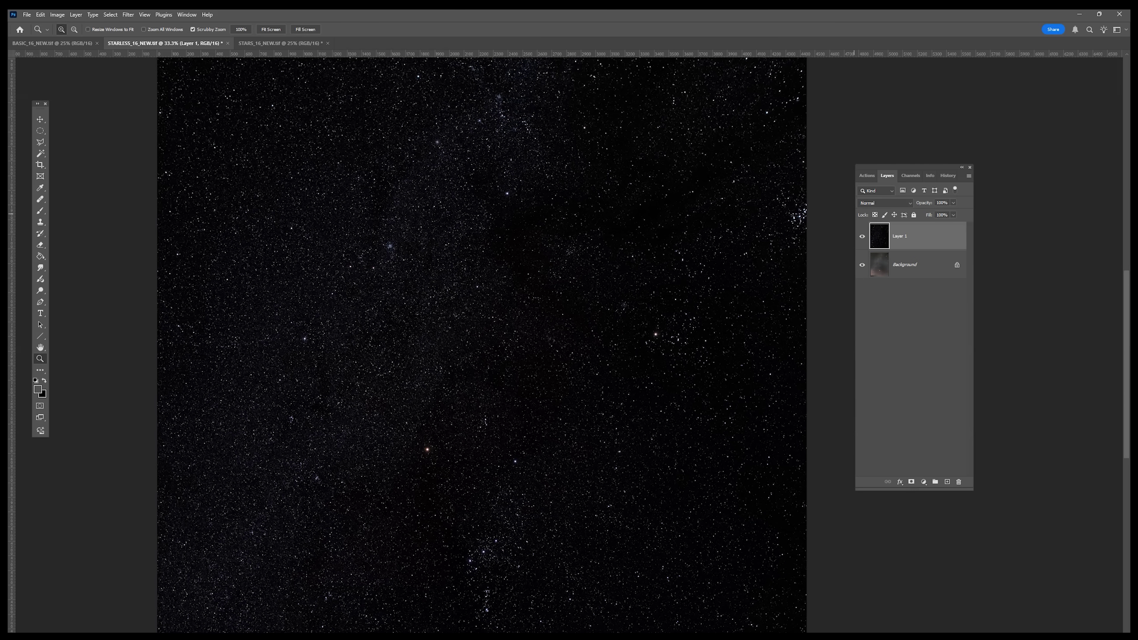
{"action": "left_click", "coordinate": [885, 202]}
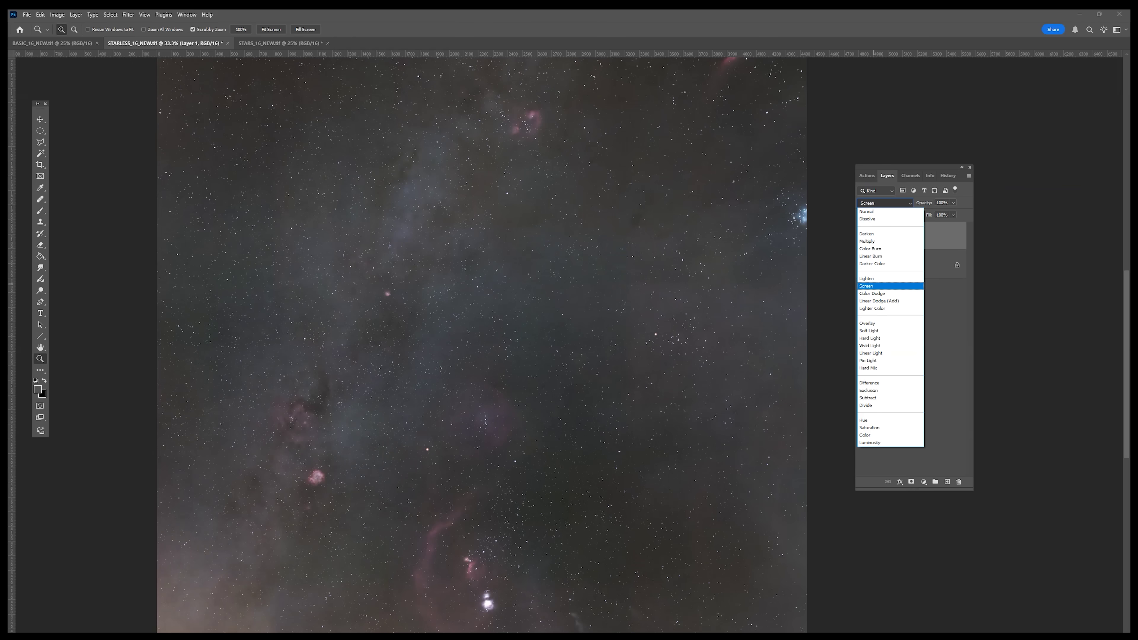
{"action": "key", "text": "Return"}
Step: Examine the combined image around Orion and the Milky Way, comparing it with the stars layer hidden and shown
{"action": "left_click_drag", "start_coordinate": [580, 436], "coordinate": [568, 227]}
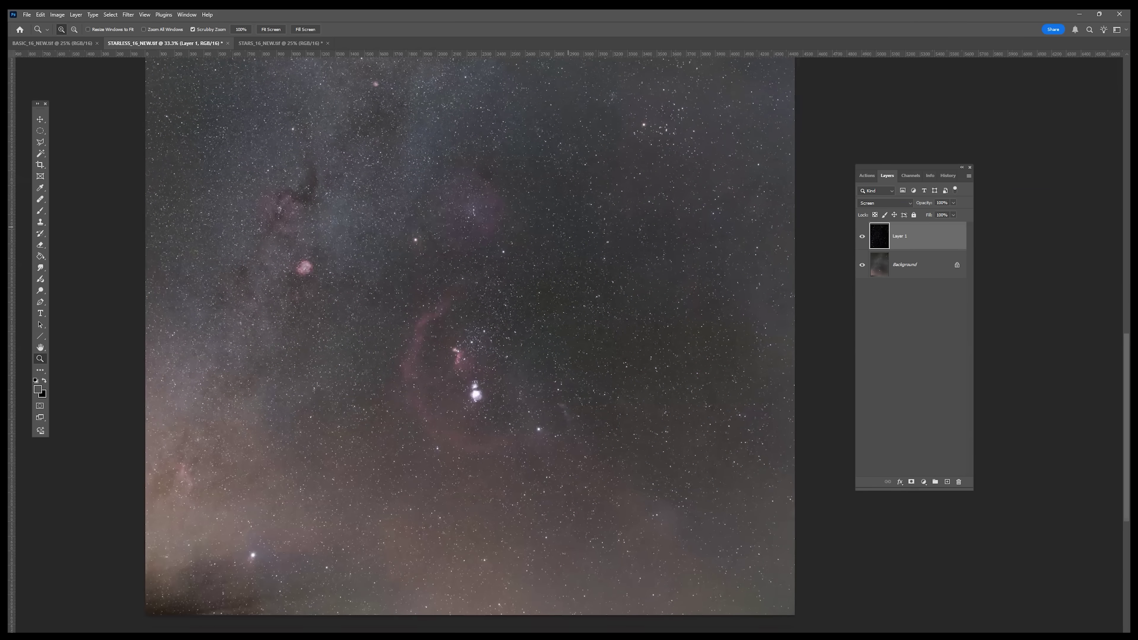
{"action": "left_click", "coordinate": [534, 361], "text": "alt"}
{"action": "left_click", "coordinate": [582, 324], "text": "alt"}
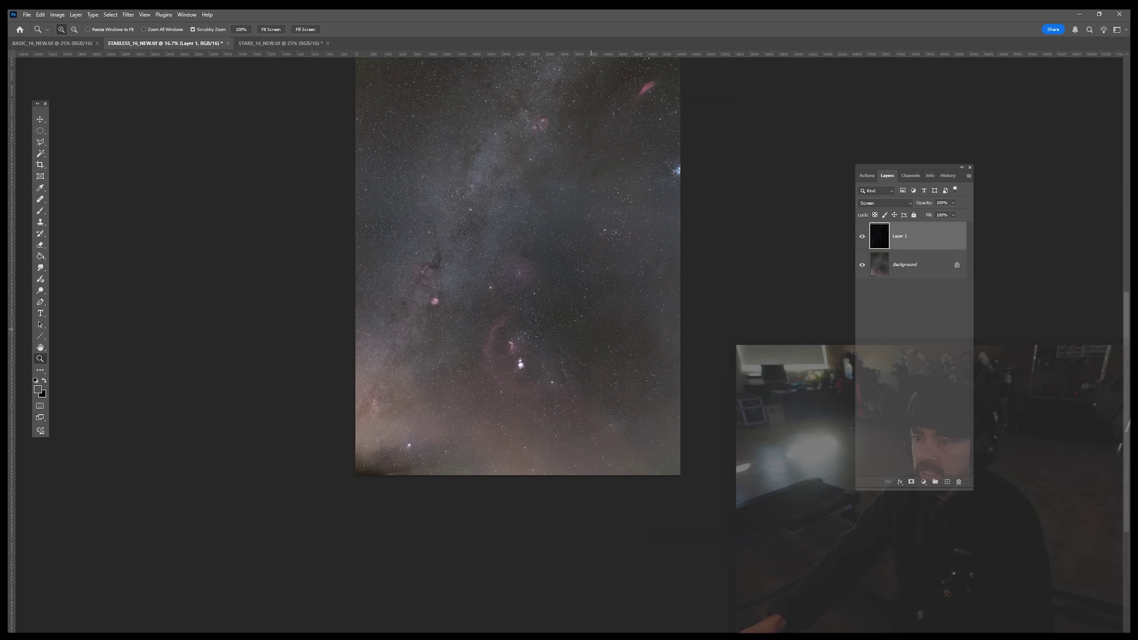
{"action": "key", "text": "ctrl+plus"}
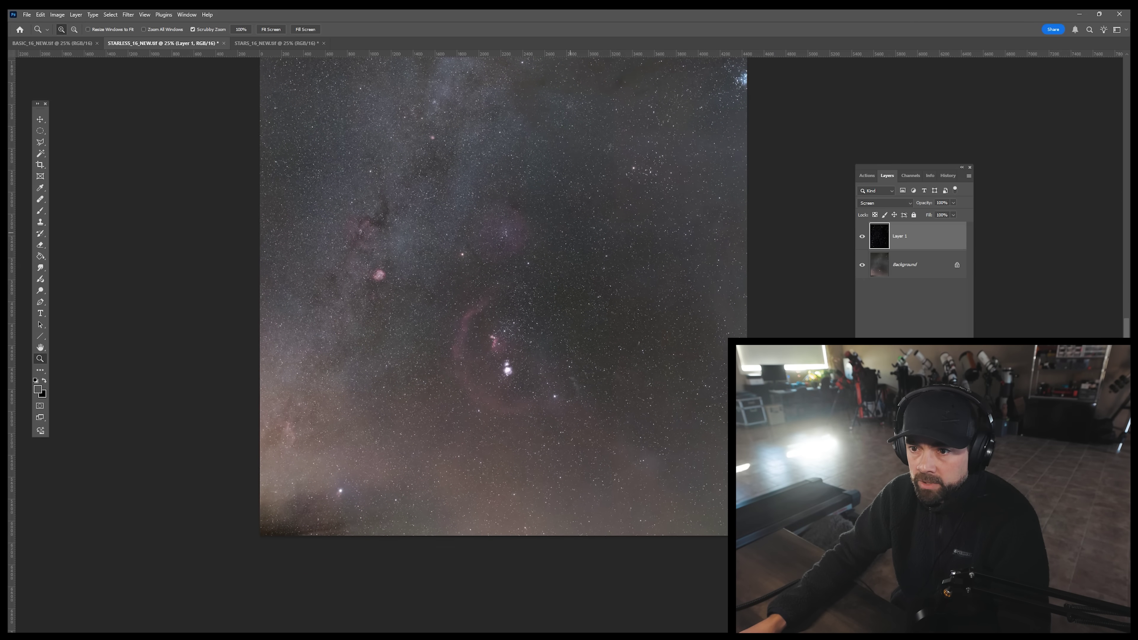
{"action": "left_click_drag", "start_coordinate": [570, 232], "coordinate": [576, 364]}
{"action": "left_click", "coordinate": [515, 445]}
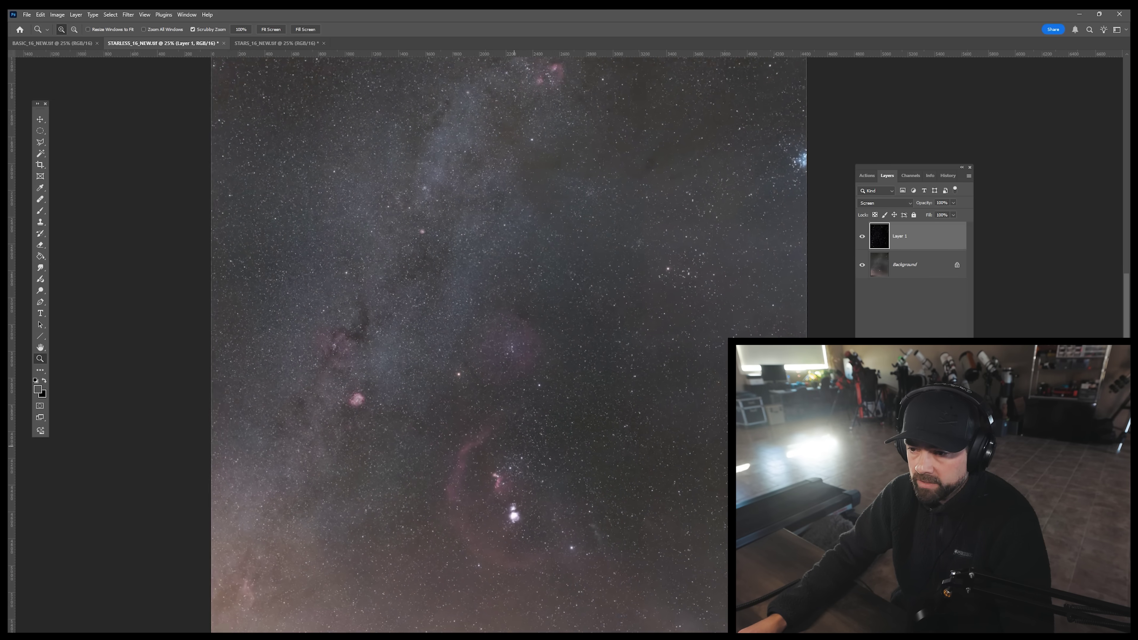
{"action": "key", "text": "ctrl+plus"}
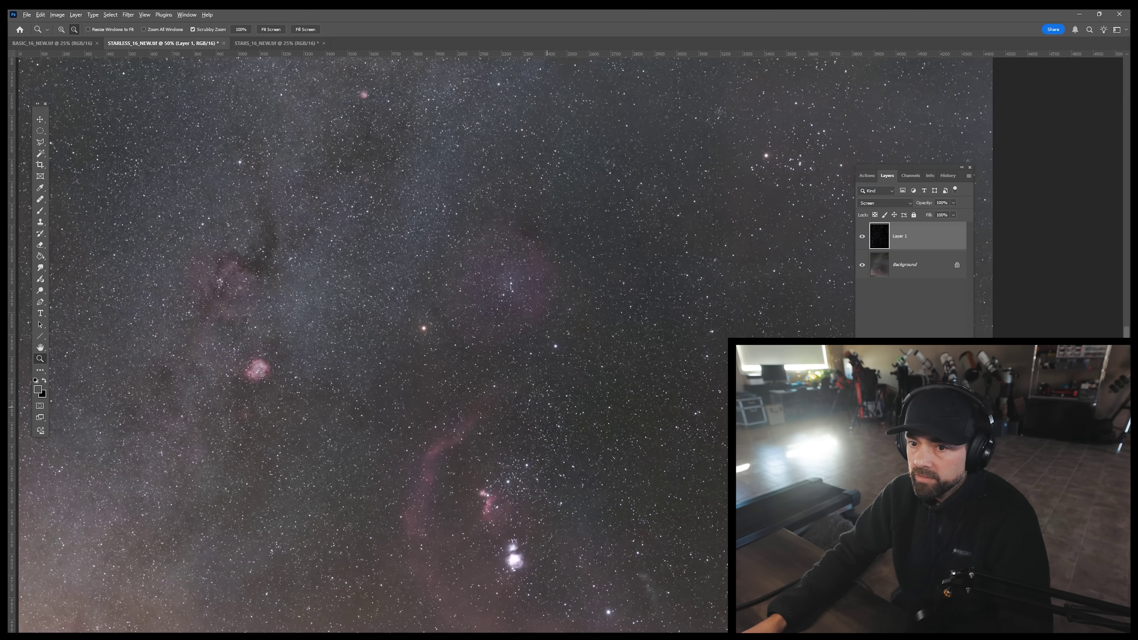
{"action": "key", "text": "ctrl+minus"}
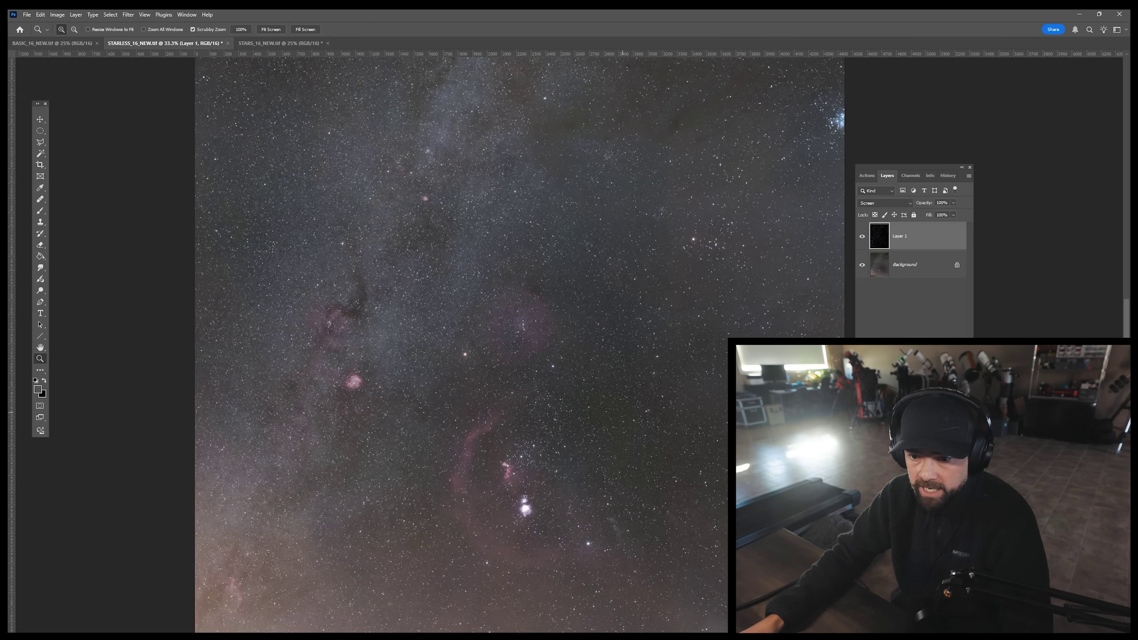
{"action": "key", "text": "ctrl+minus"}
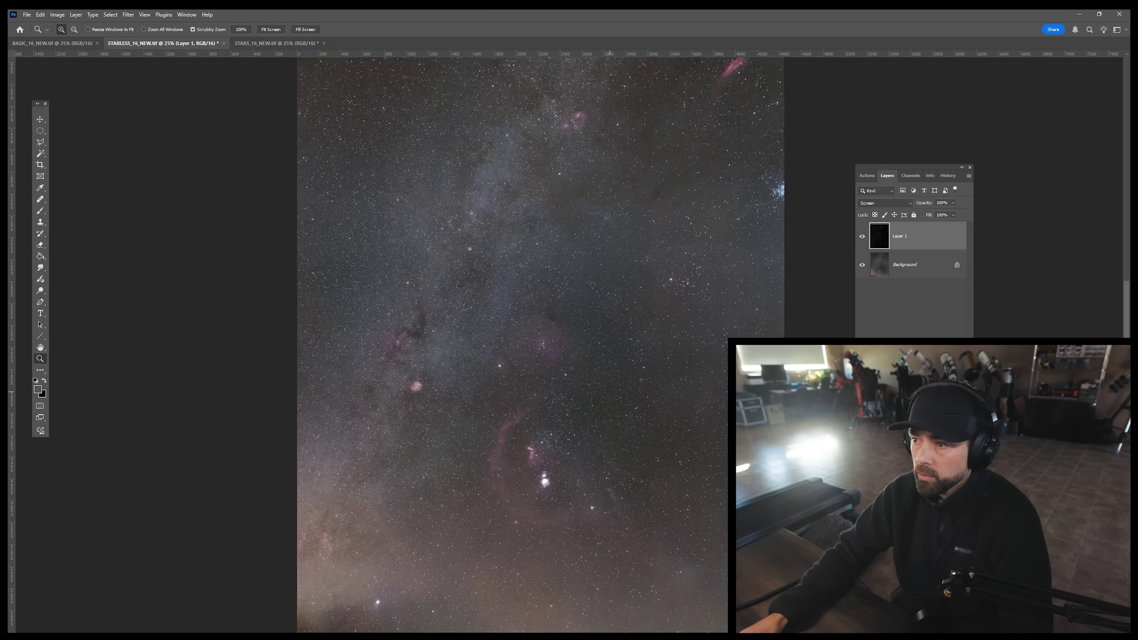
{"action": "left_click", "coordinate": [862, 236]}
{"action": "left_click", "coordinate": [862, 236]}
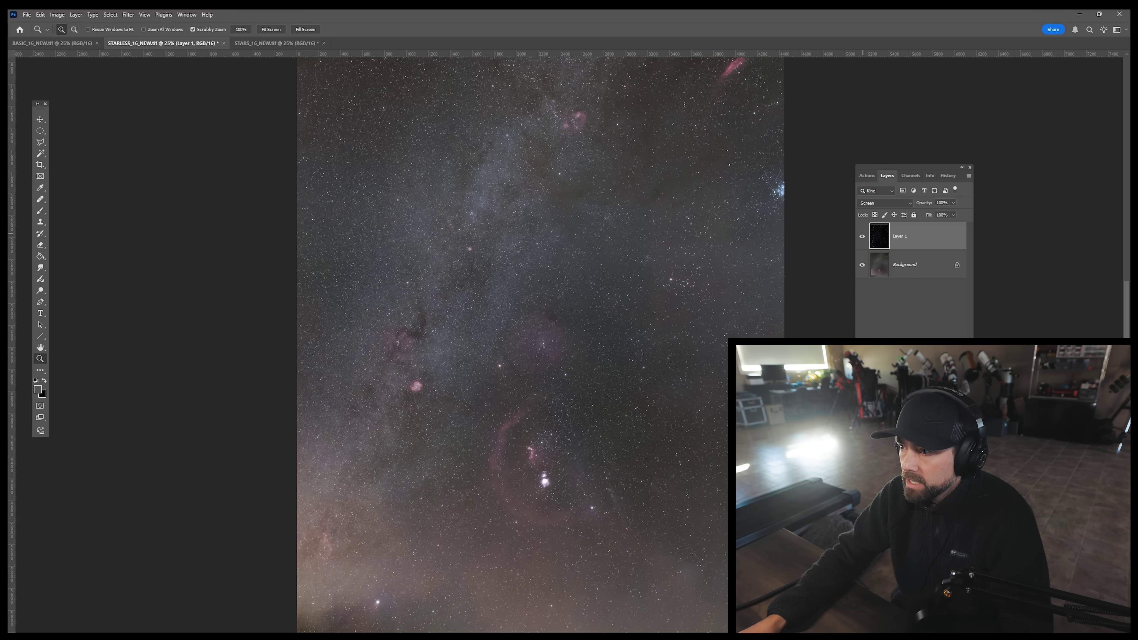
Step: Stamp the stars layer and the starless background into a new merged layer above them
{"action": "left_click", "coordinate": [920, 265]}
{"action": "left_click", "coordinate": [920, 233]}
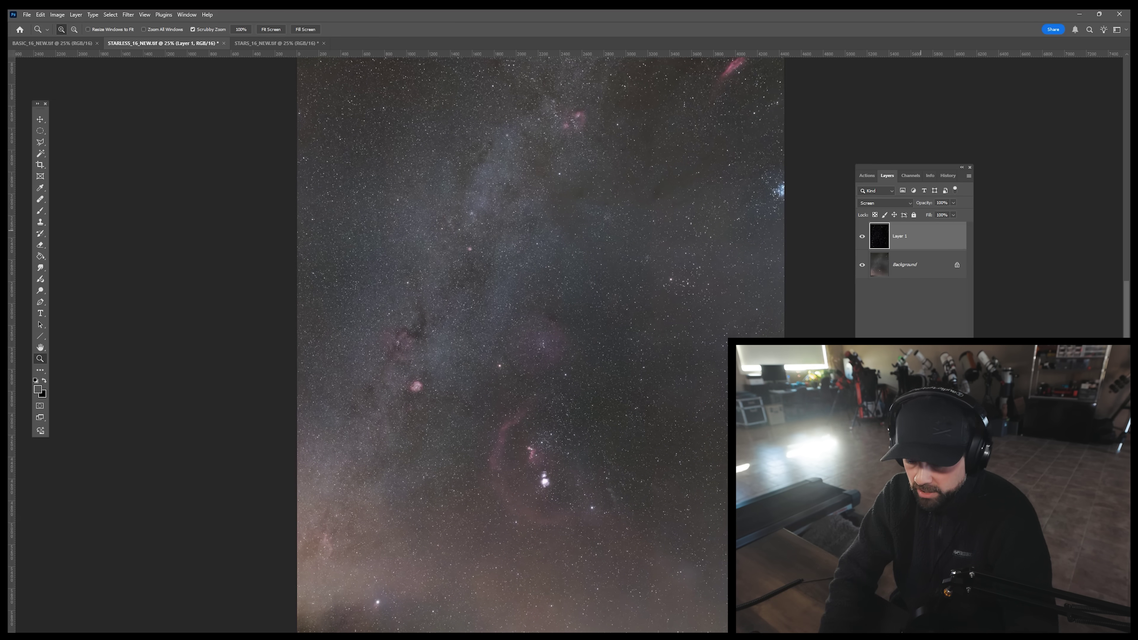
{"action": "key", "text": "ctrl+shift+alt+e"}
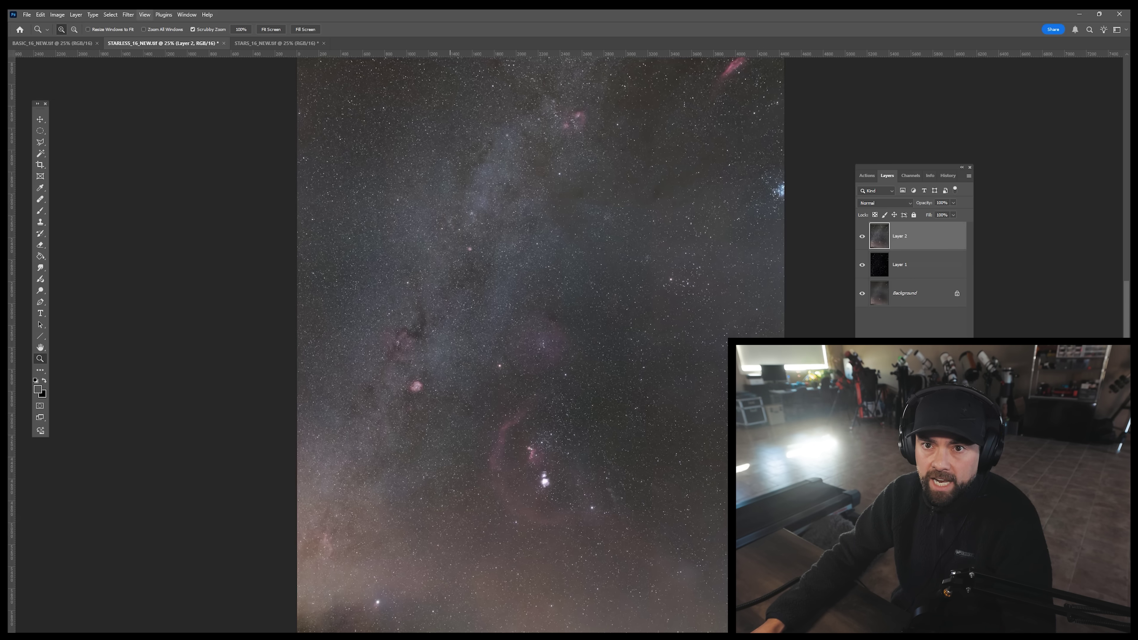
Step: Copy the entire merged layer and paste it as a new layer into BASIC_16_NEW.tif
{"action": "left_click", "coordinate": [110, 14]}
{"action": "left_click", "coordinate": [117, 25]}
{"action": "left_click", "coordinate": [41, 14]}
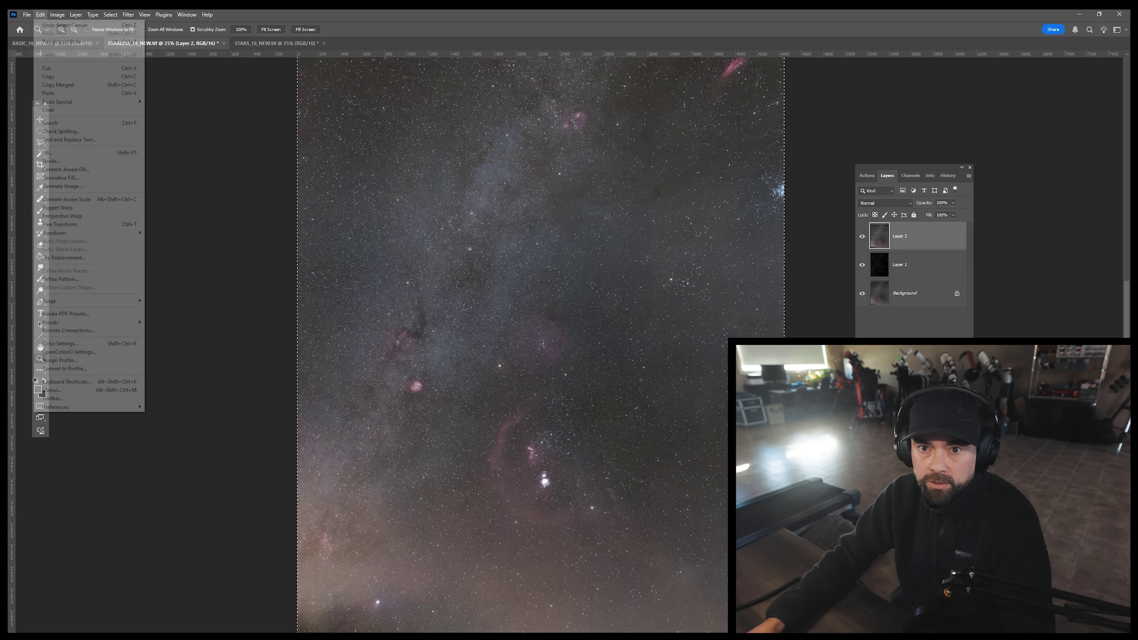
{"action": "left_click", "coordinate": [129, 77]}
{"action": "left_click", "coordinate": [51, 43]}
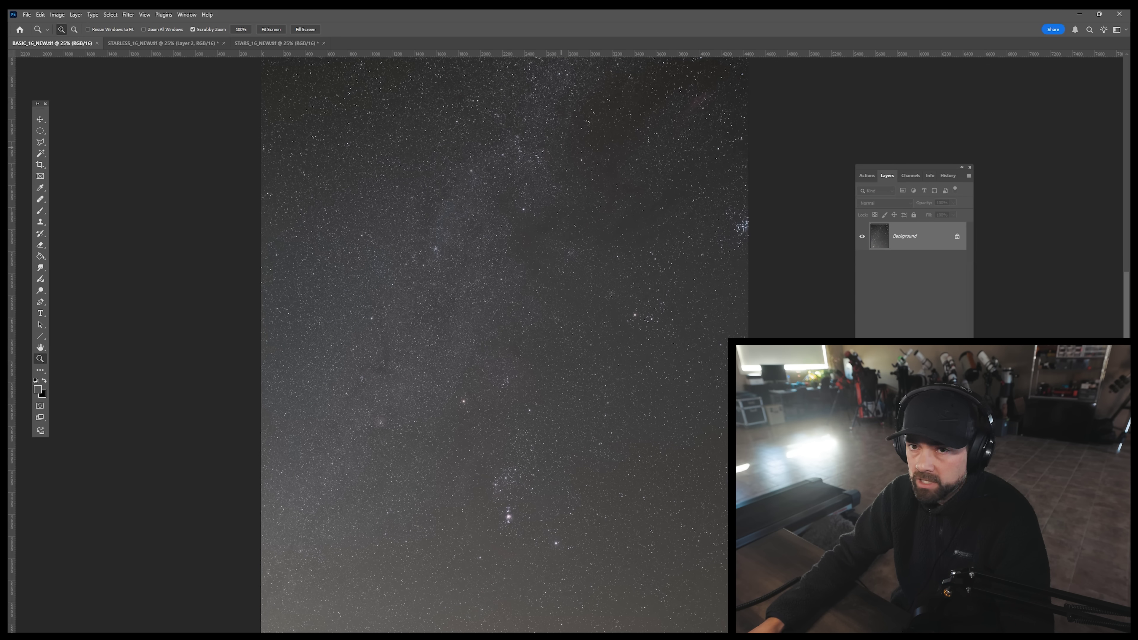
{"action": "left_click", "coordinate": [40, 14]}
{"action": "left_click", "coordinate": [48, 92]}
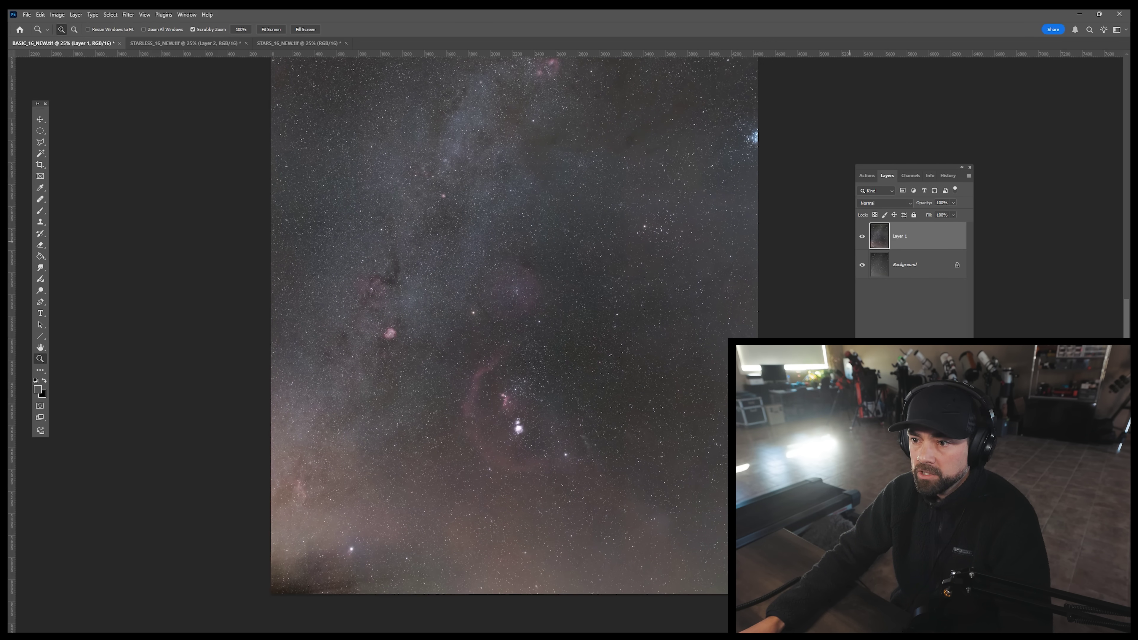
Step: Compare the processed layer with the basic image beneath it by toggling its visibility at full-frame view
{"action": "key", "text": "ctrl+minus"}
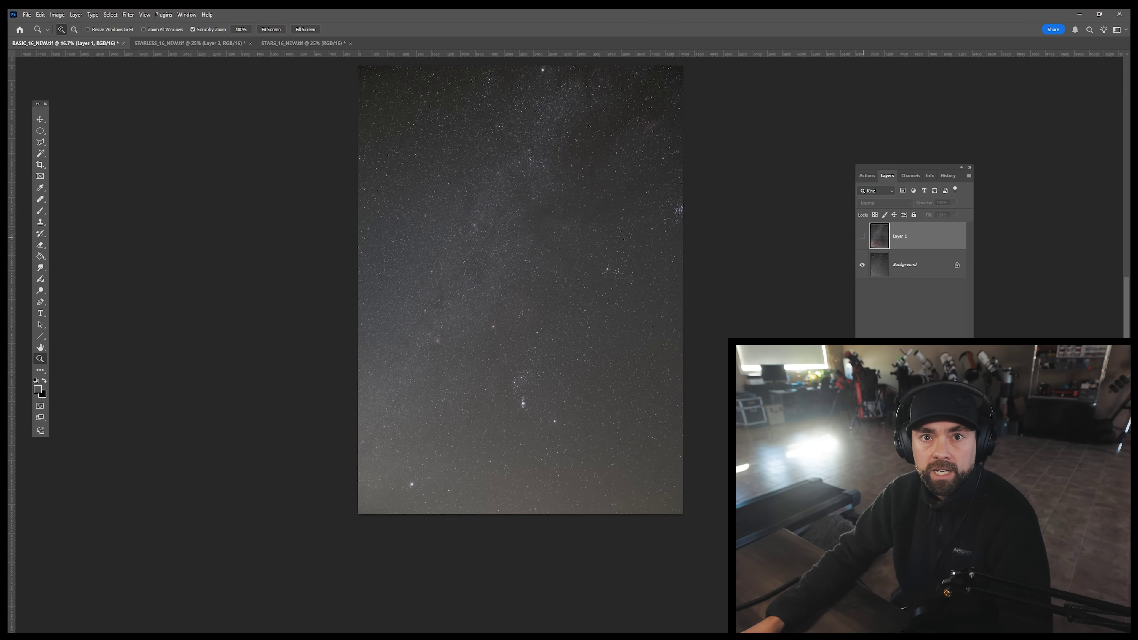
{"action": "left_click", "coordinate": [862, 236]}
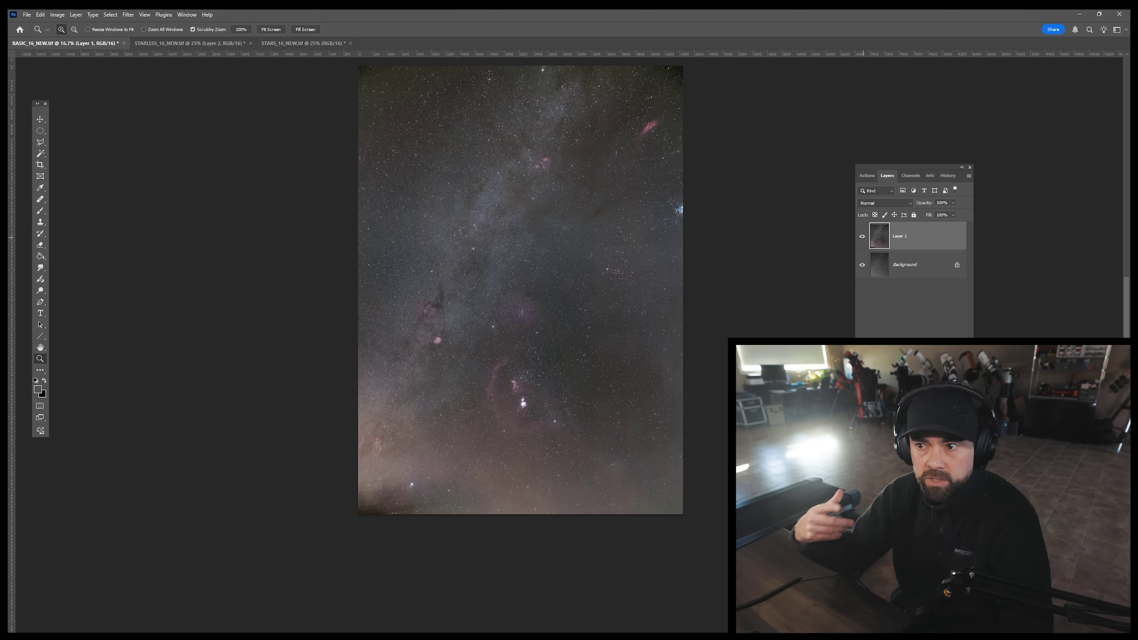
{"action": "left_click", "coordinate": [862, 236]}
{"action": "left_click", "coordinate": [862, 236]}
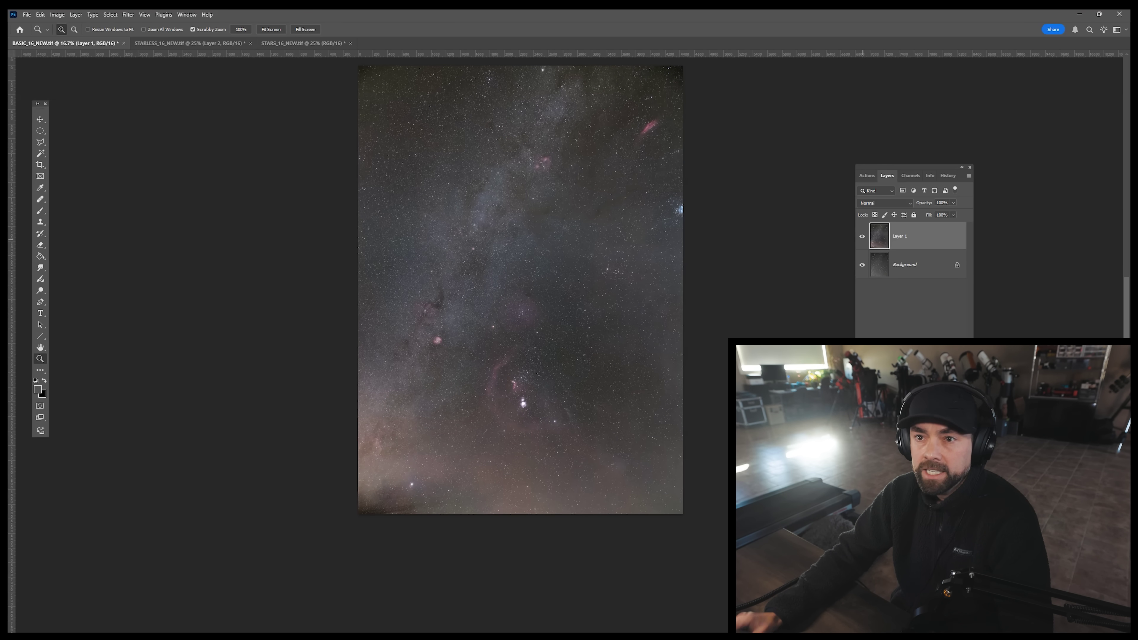
Step: Compare the processed layer with the basic image beneath it by toggling its visibility, both magnified at 25% and zoomed out
{"action": "left_click", "coordinate": [620, 184]}
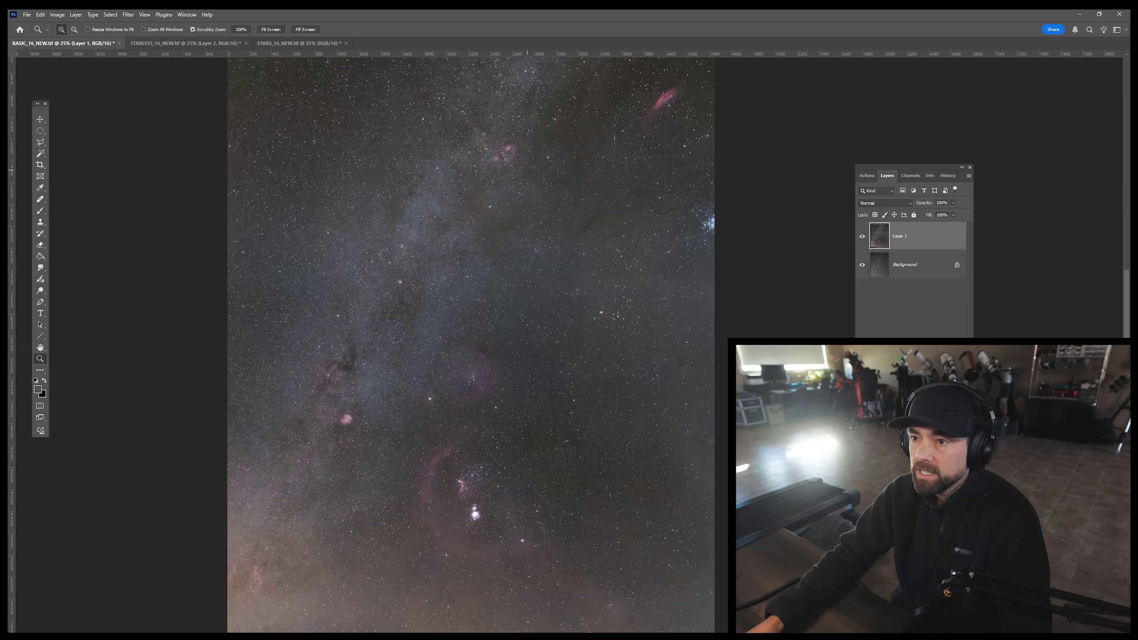
{"action": "left_click", "coordinate": [862, 237]}
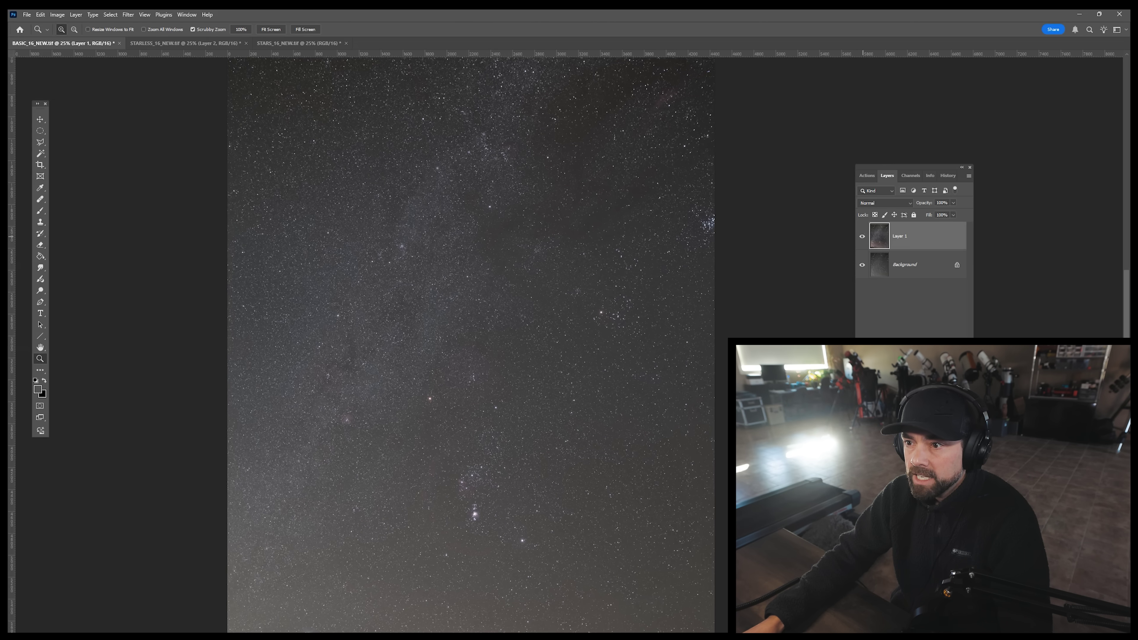
{"action": "left_click", "coordinate": [862, 236]}
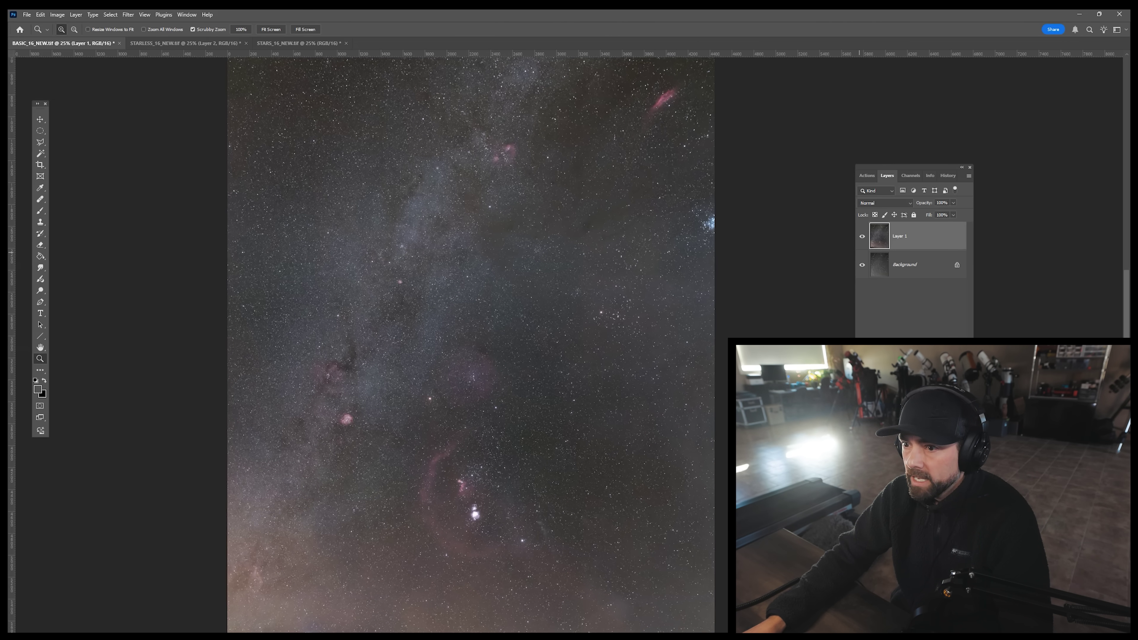
{"action": "left_click", "coordinate": [529, 345], "text": "alt"}
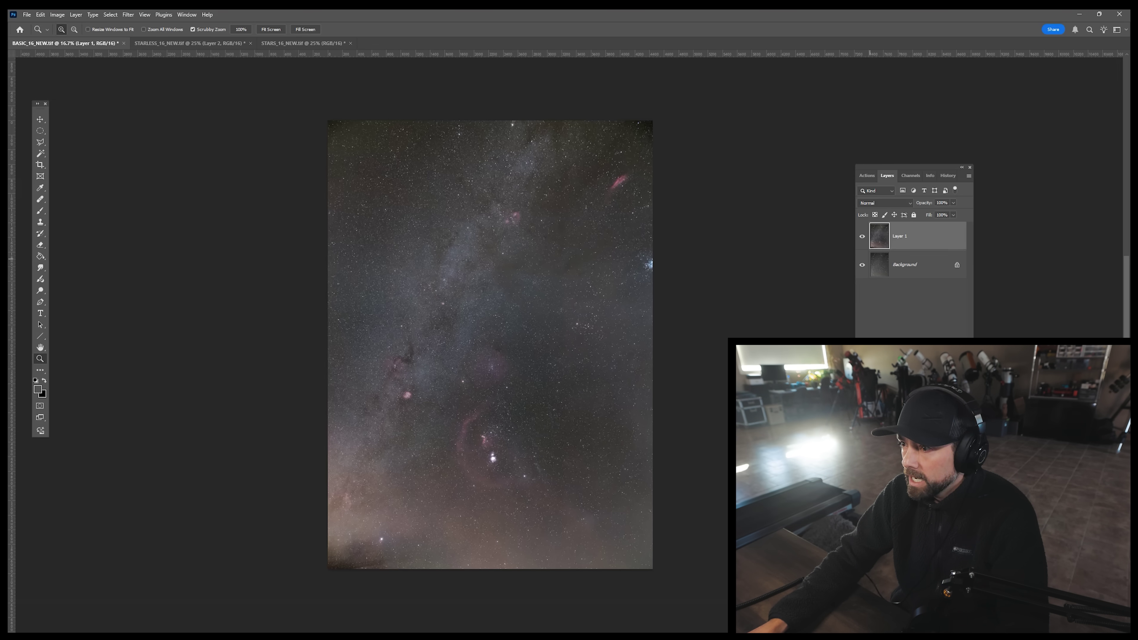
{"action": "left_click", "coordinate": [862, 236]}
{"action": "left_click", "coordinate": [862, 236]}
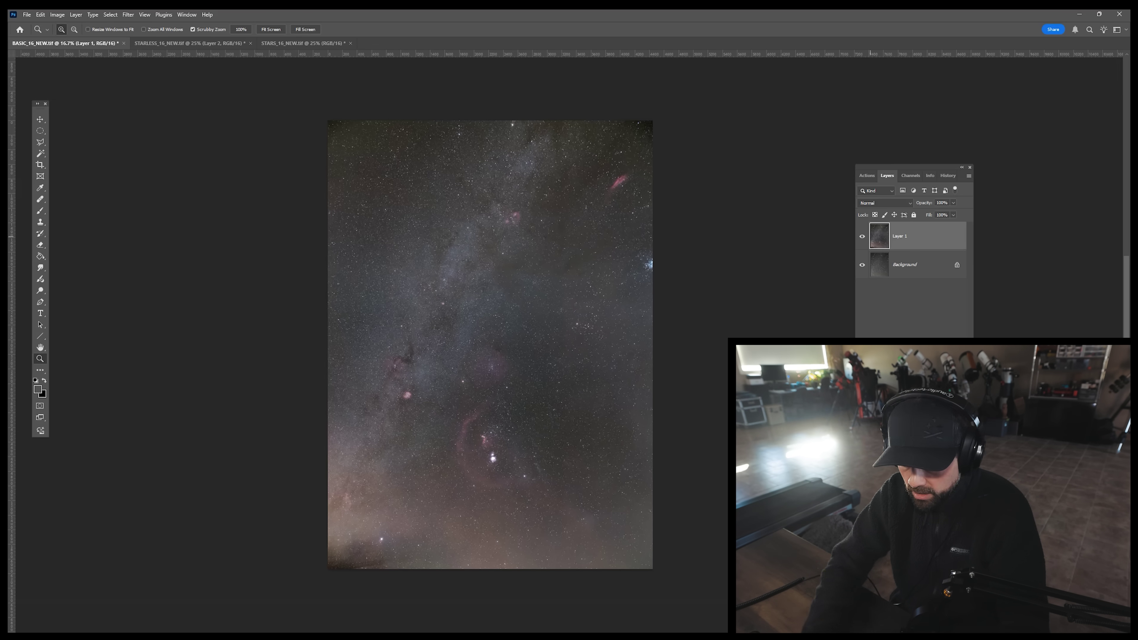
Step: Paste another copy of the merged image as a new top layer and raise its Clarity slightly with the Camera Raw Filter
{"action": "key", "text": "ctrl+v"}
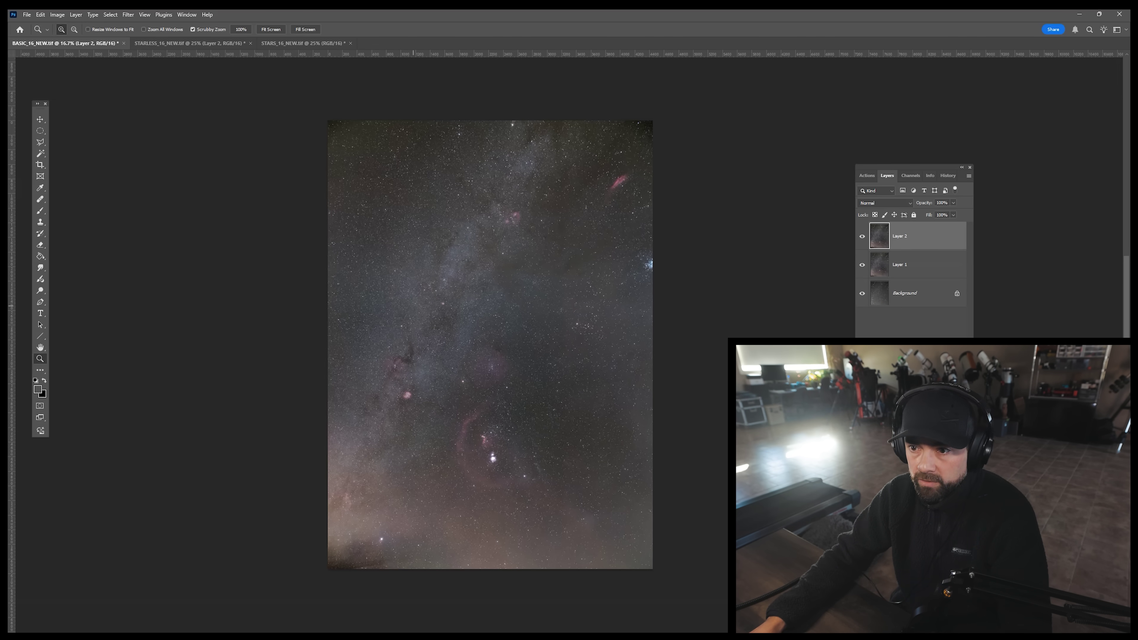
{"action": "left_click", "coordinate": [502, 272]}
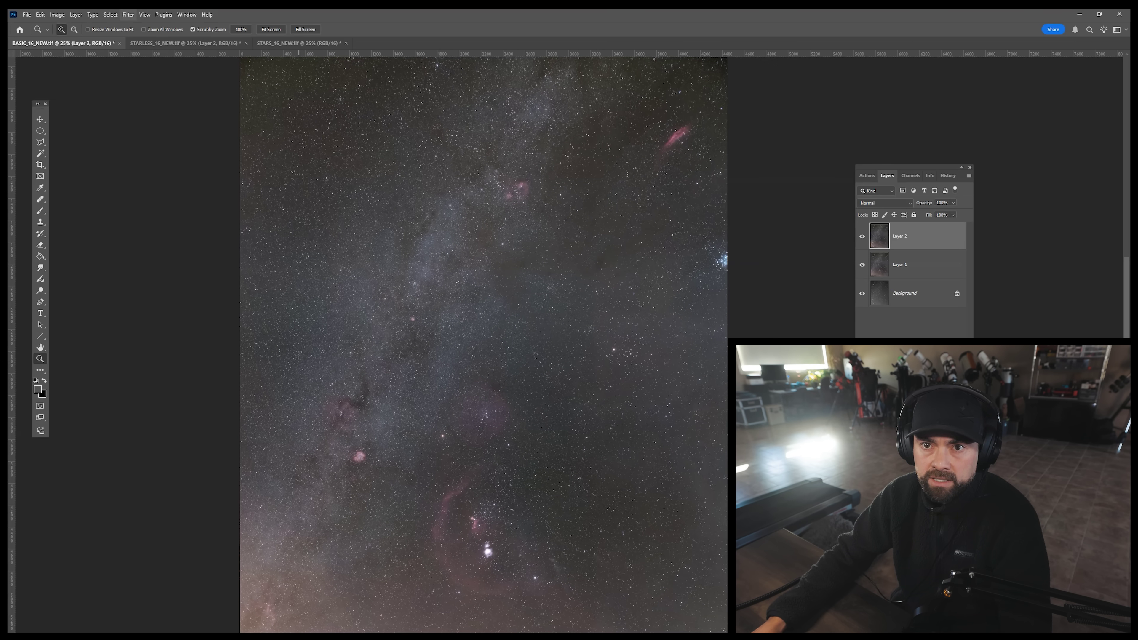
{"action": "left_click", "coordinate": [128, 14]}
{"action": "left_click", "coordinate": [151, 81]}
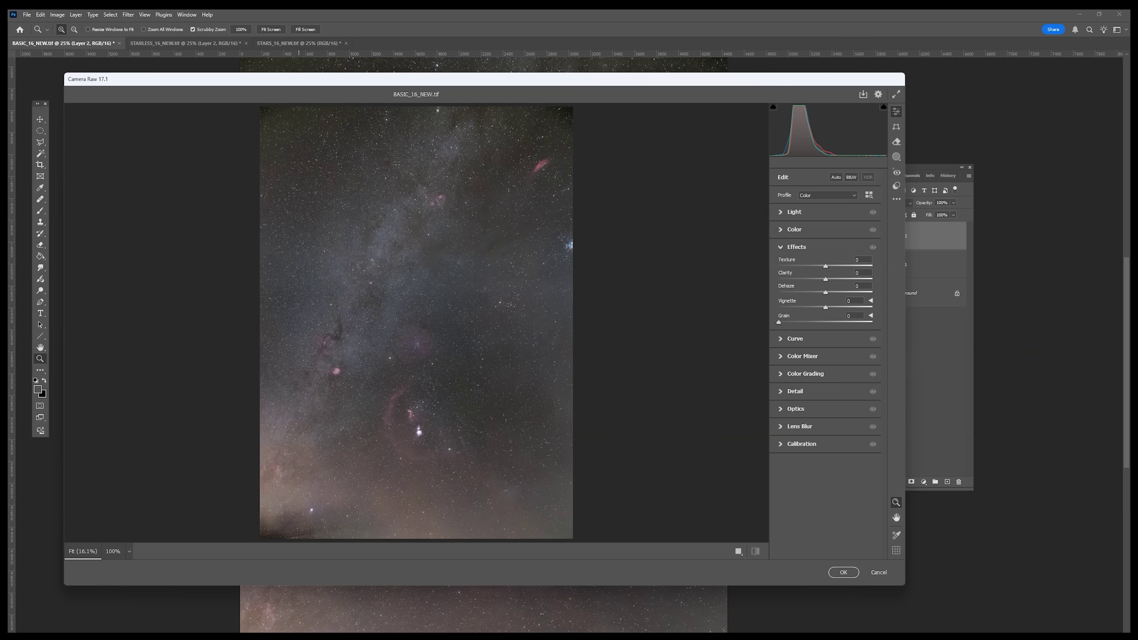
{"action": "left_click_drag", "start_coordinate": [834, 279], "coordinate": [843, 279]}
{"action": "left_click", "coordinate": [782, 247]}
Step: Set the top layer's Saturation to +6 in Camera Raw and apply the filter
{"action": "left_click", "coordinate": [781, 229]}
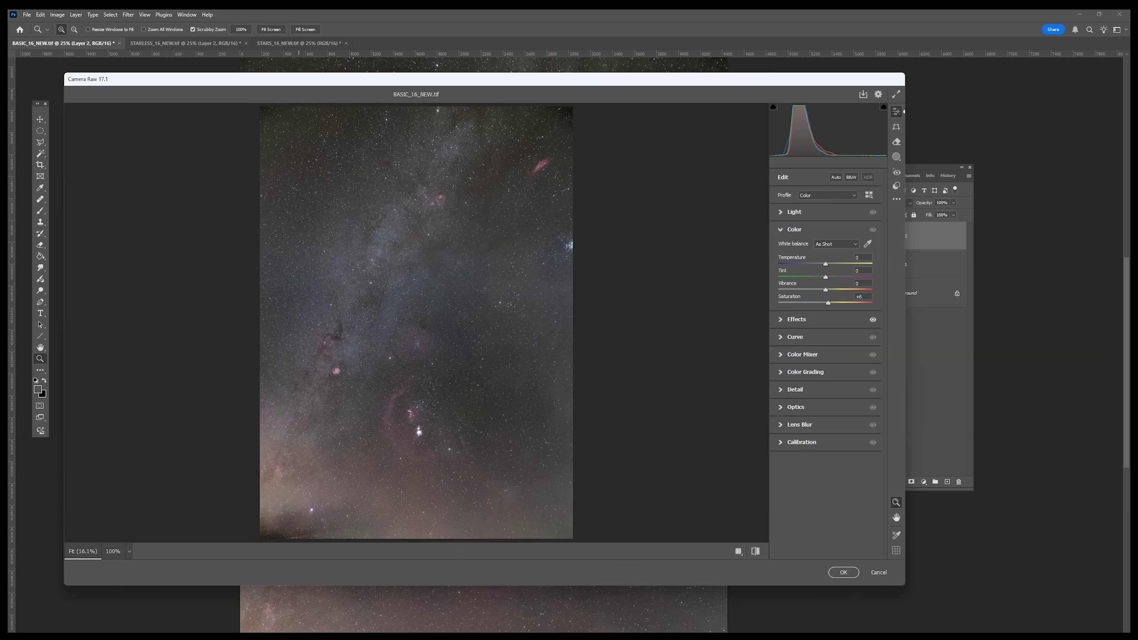
{"action": "left_click", "coordinate": [780, 229]}
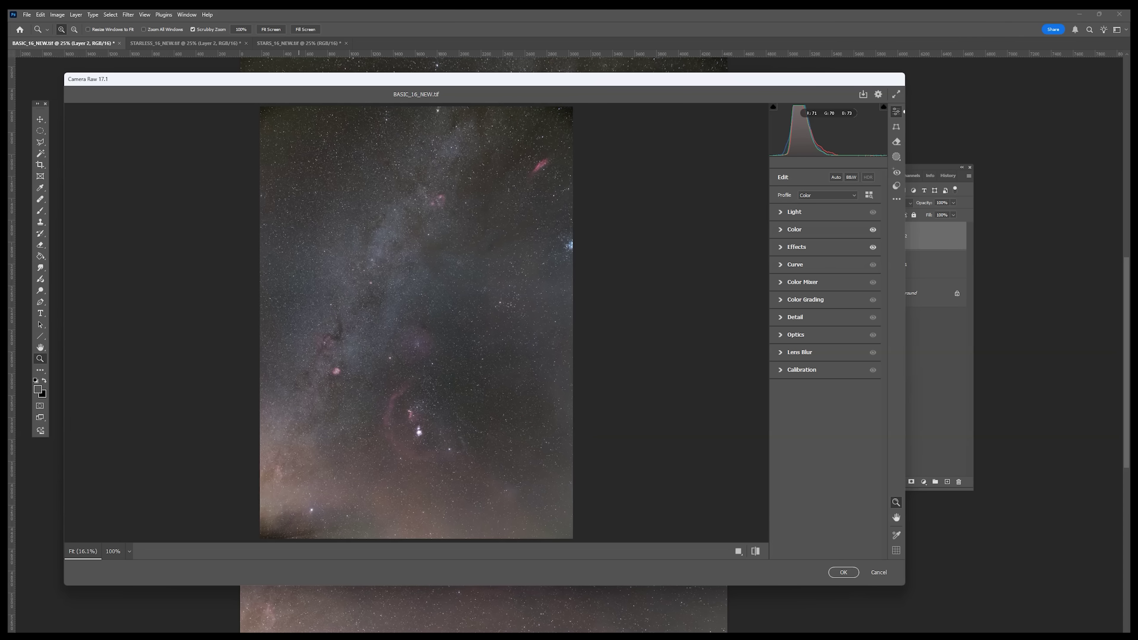
{"action": "left_click", "coordinate": [794, 316]}
{"action": "left_click", "coordinate": [113, 550]}
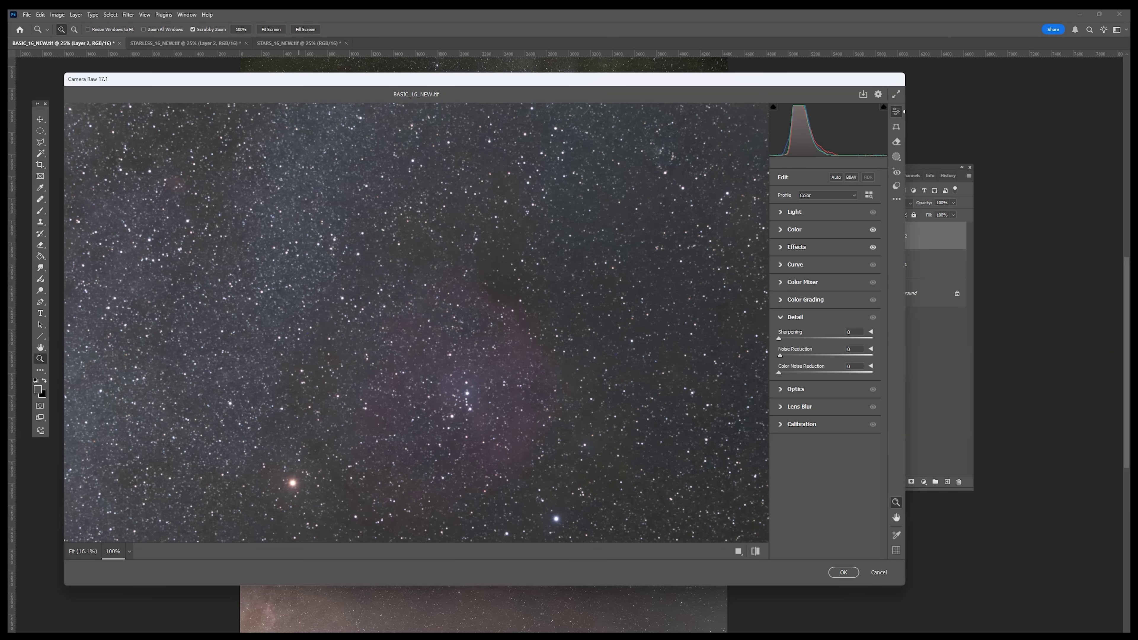
{"action": "left_click", "coordinate": [843, 573]}
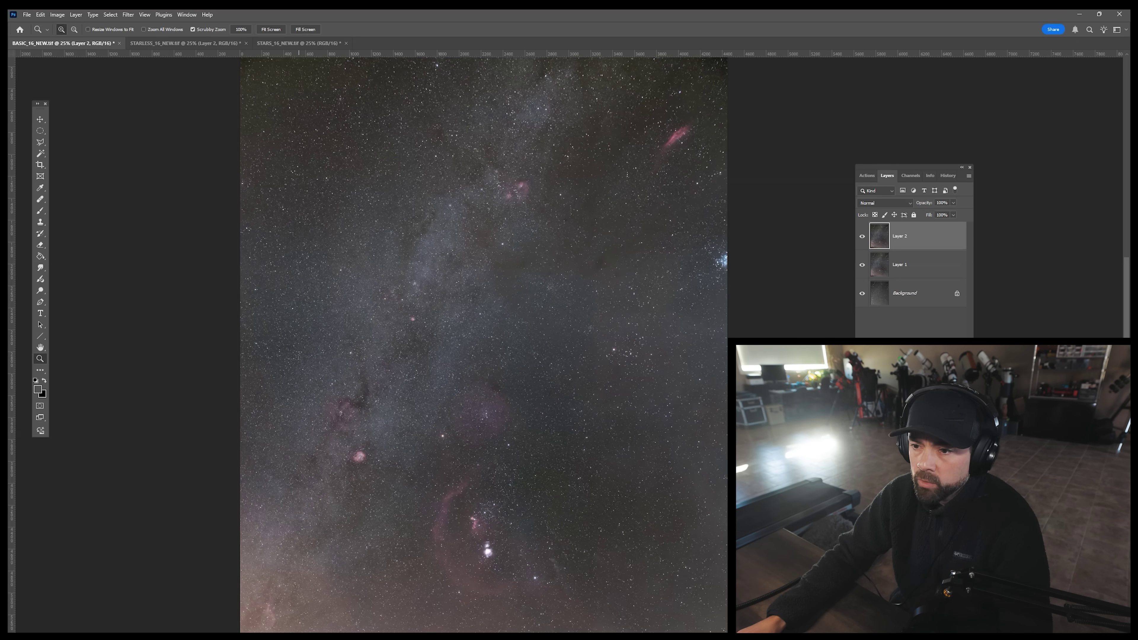
Step: Apply a gentle S-curve to the top layer with Curves, darkening the shadows and placing an upper point at input 139, output 143
{"action": "left_click", "coordinate": [510, 413], "text": "alt"}
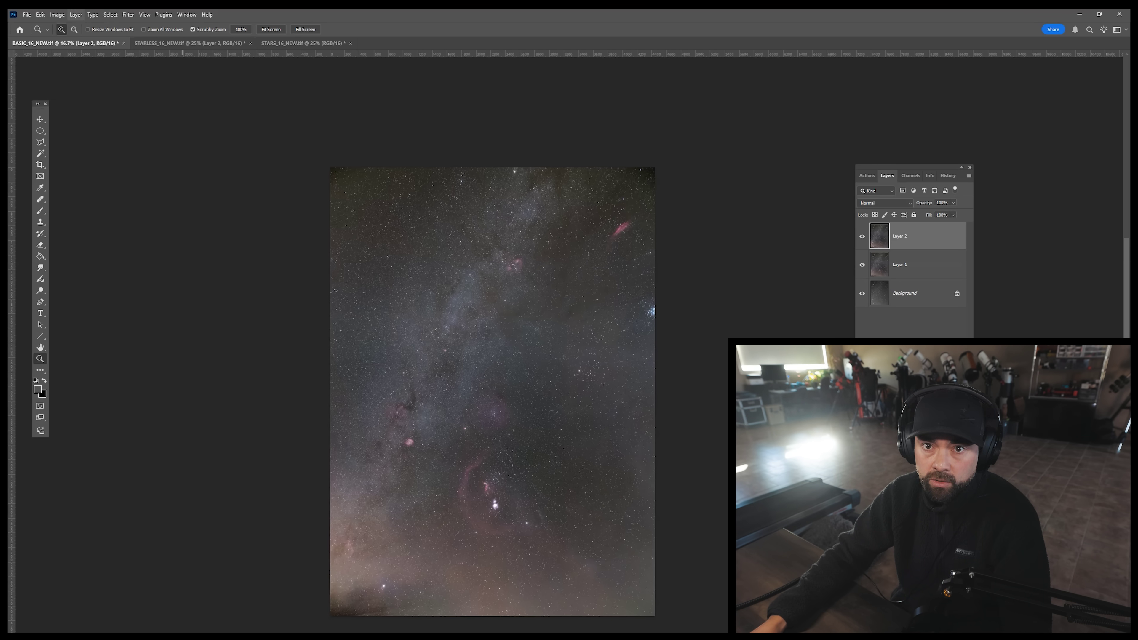
{"action": "left_click", "coordinate": [57, 14]}
{"action": "mouse_move", "coordinate": [68, 33]}
{"action": "left_click", "coordinate": [188, 55]}
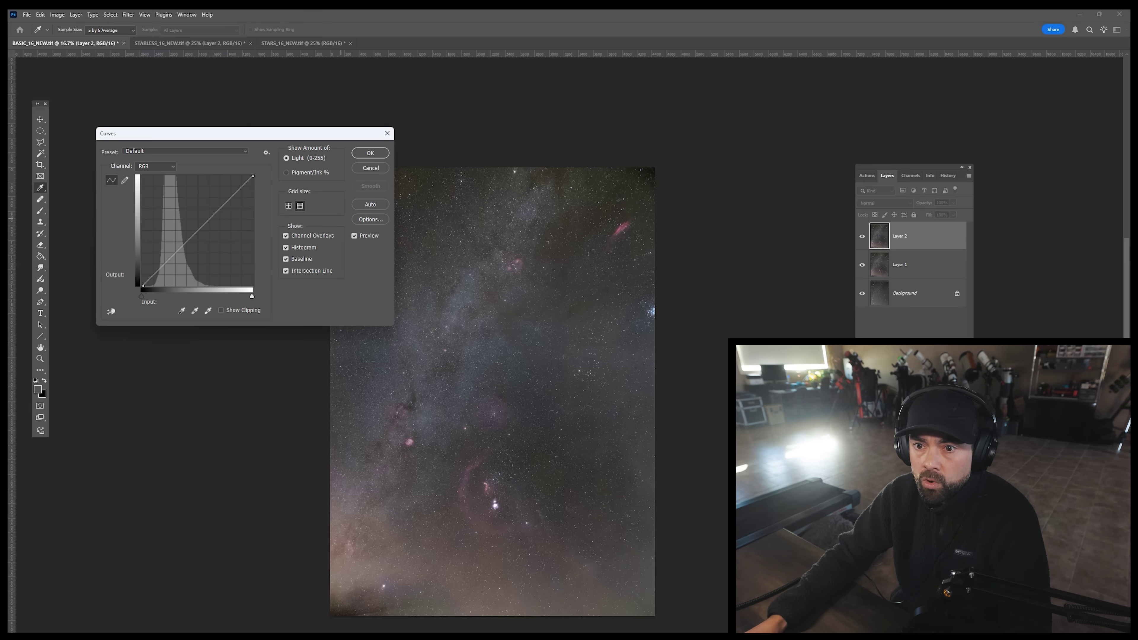
{"action": "mouse_move", "coordinate": [181, 247]}
{"action": "left_mouse_down"}
{"action": "mouse_move", "coordinate": [178, 260]}
{"action": "mouse_move", "coordinate": [206, 226]}
{"action": "mouse_move", "coordinate": [175, 260]}
{"action": "left_mouse_up"}
{"action": "left_click_drag", "start_coordinate": [205, 224], "coordinate": [203, 224]}
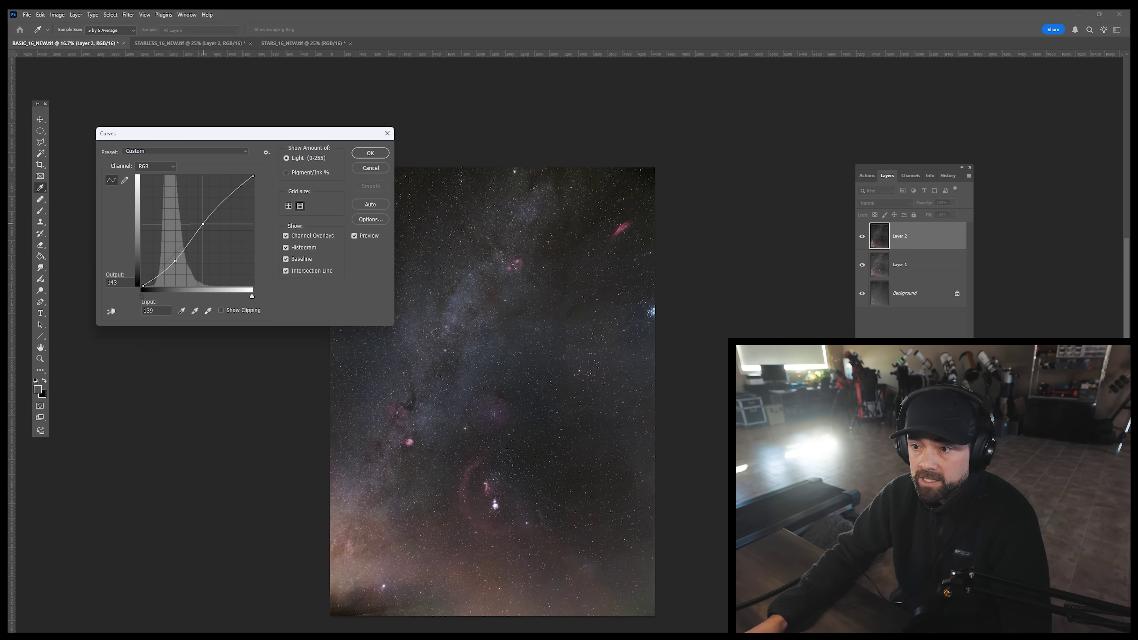
{"action": "left_click", "coordinate": [370, 153]}
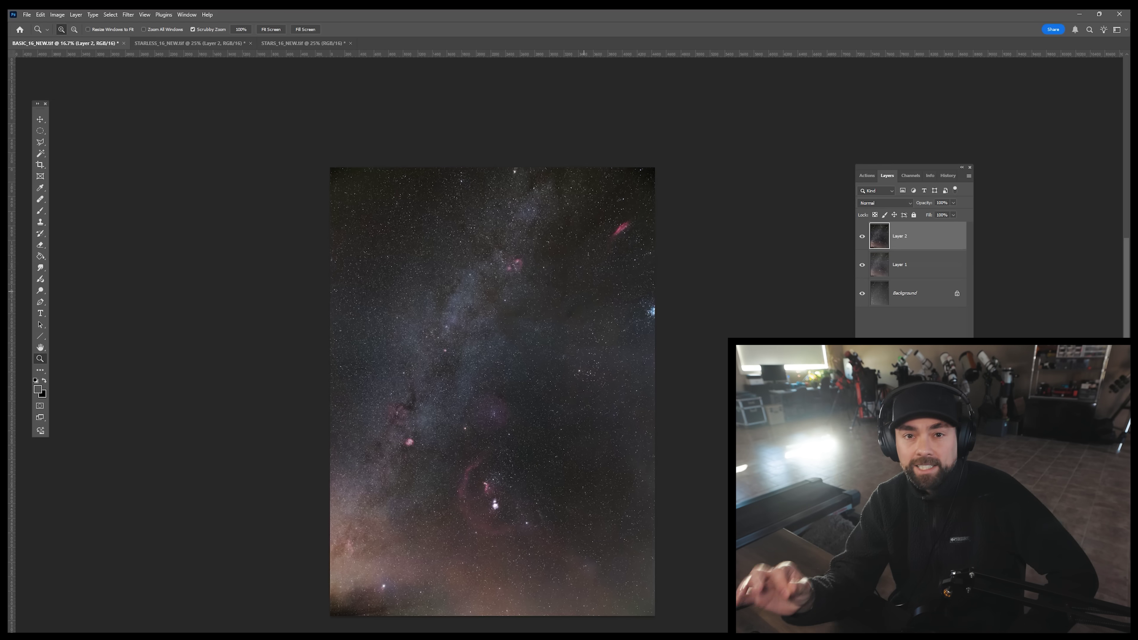